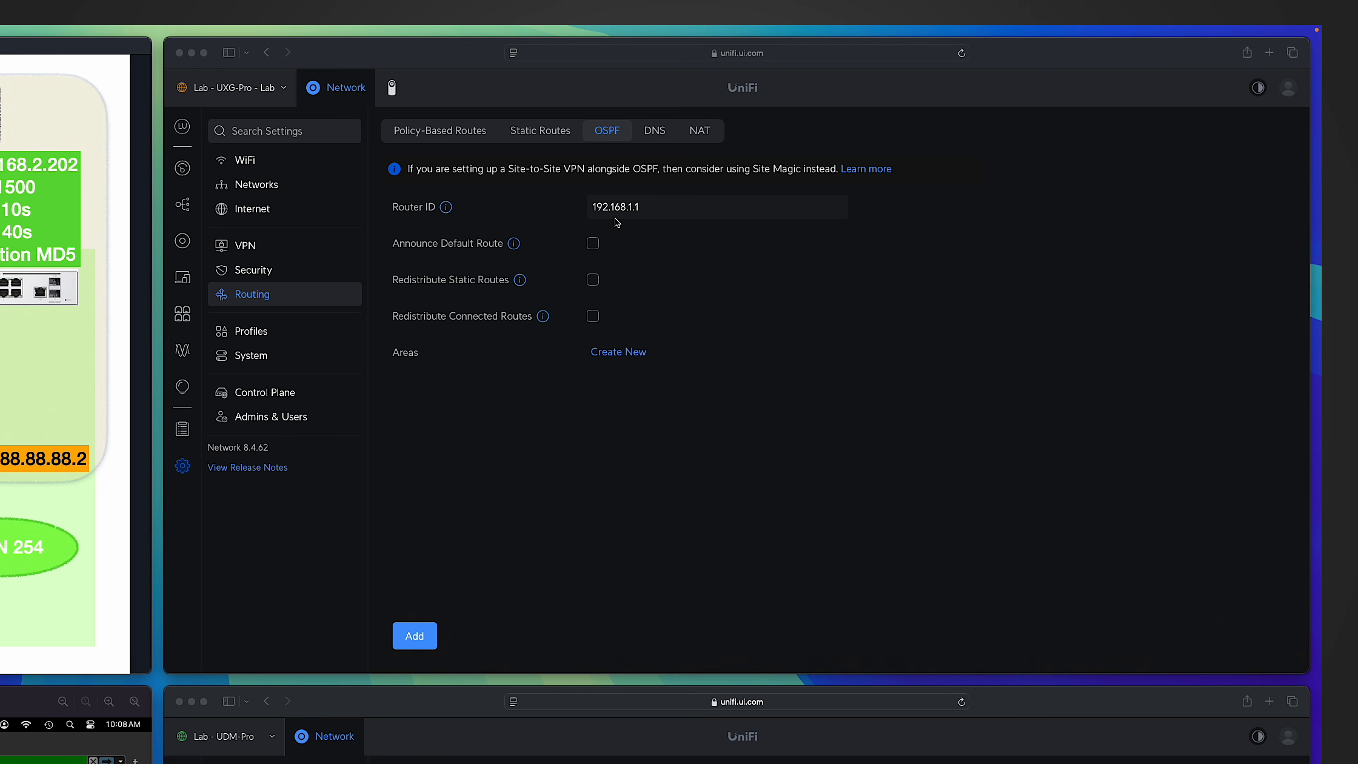
Replace the UXG-Pro's OSPF Router ID 192.168.1.1 with 88.88.88.1
left_click(650, 207)
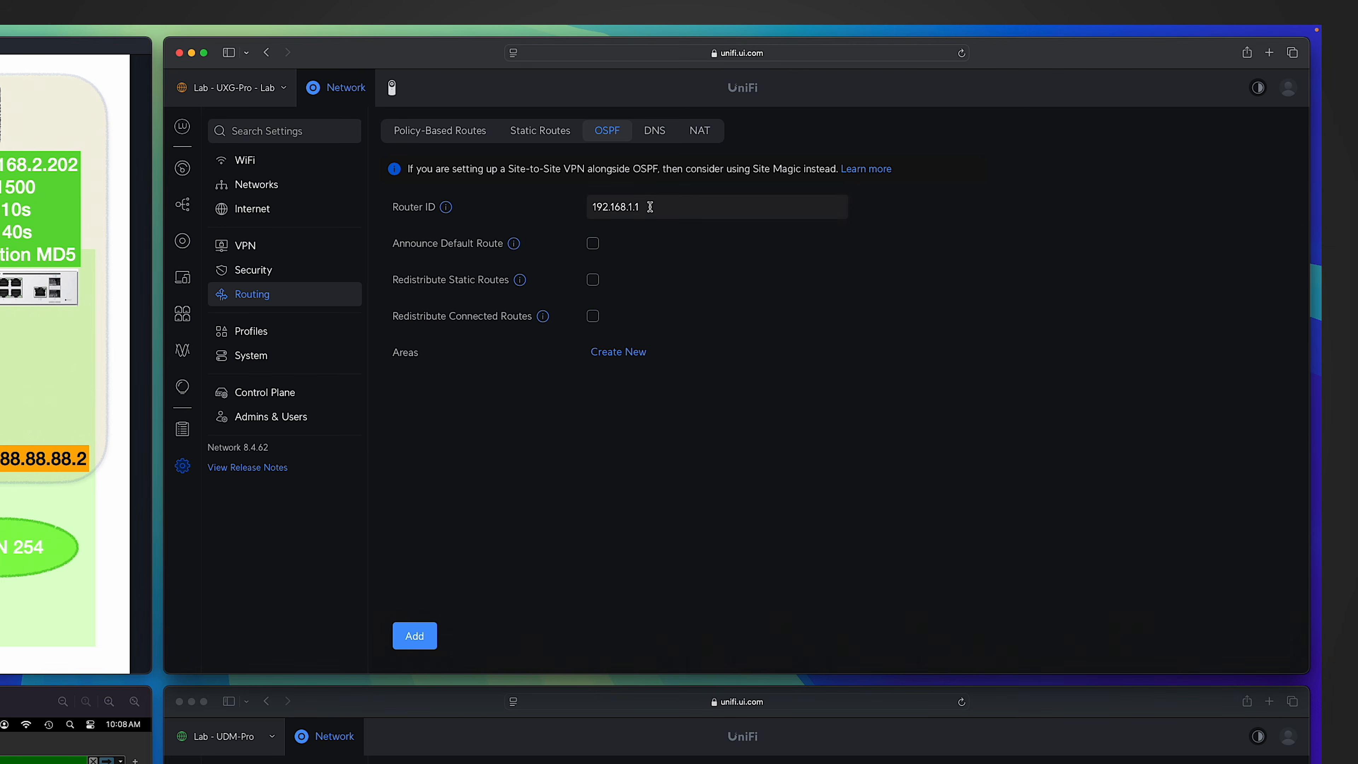
triple_click(650, 207)
type("88.88.")
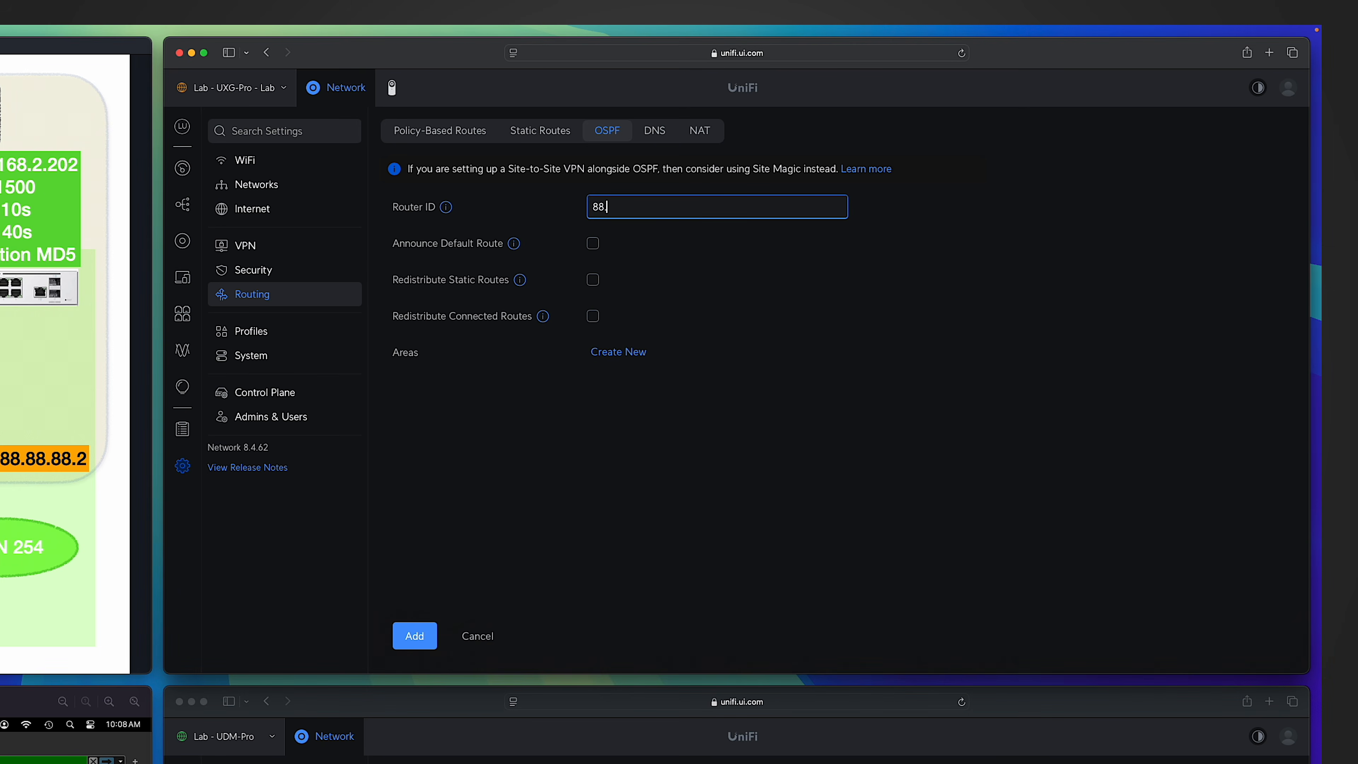
type("88.")
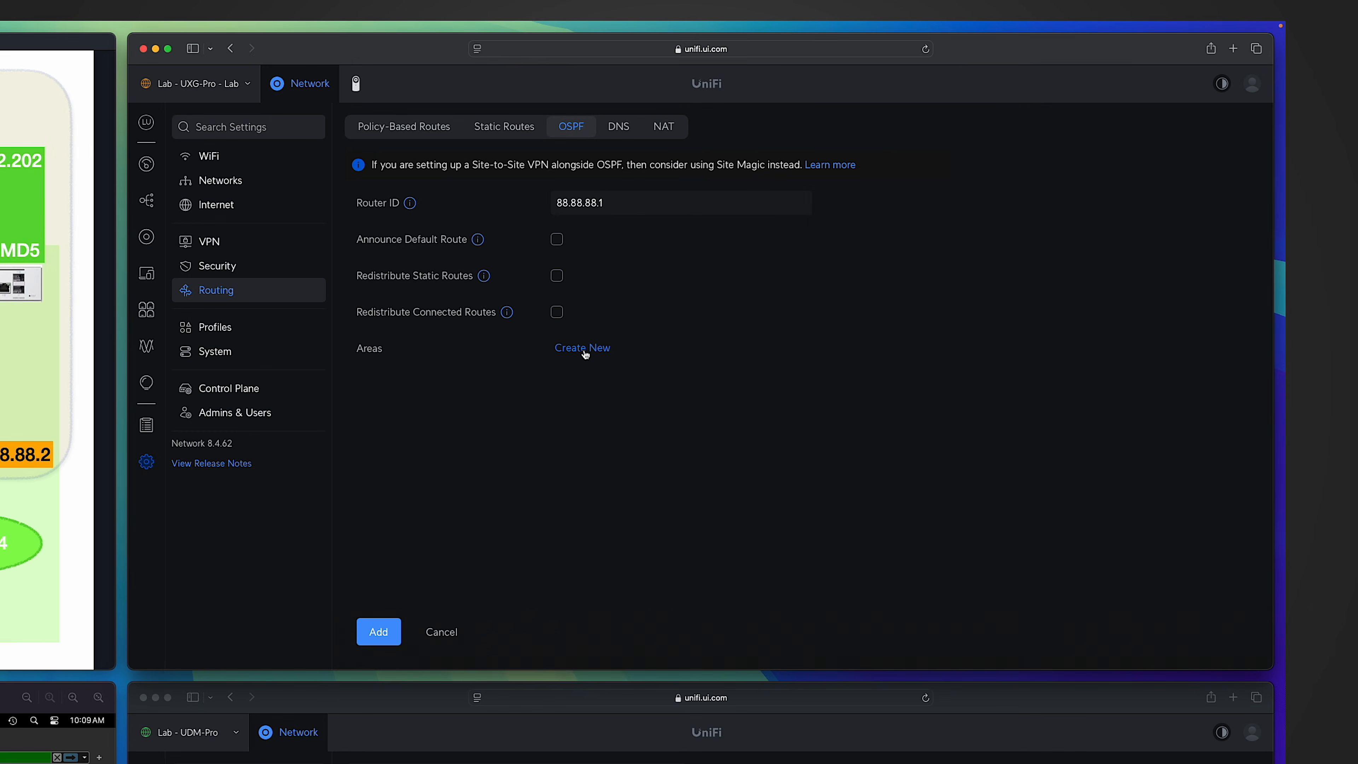
Start a new OSPF area with ID 0.0.0.0, leaving the area type Normal
left_click(946, 191)
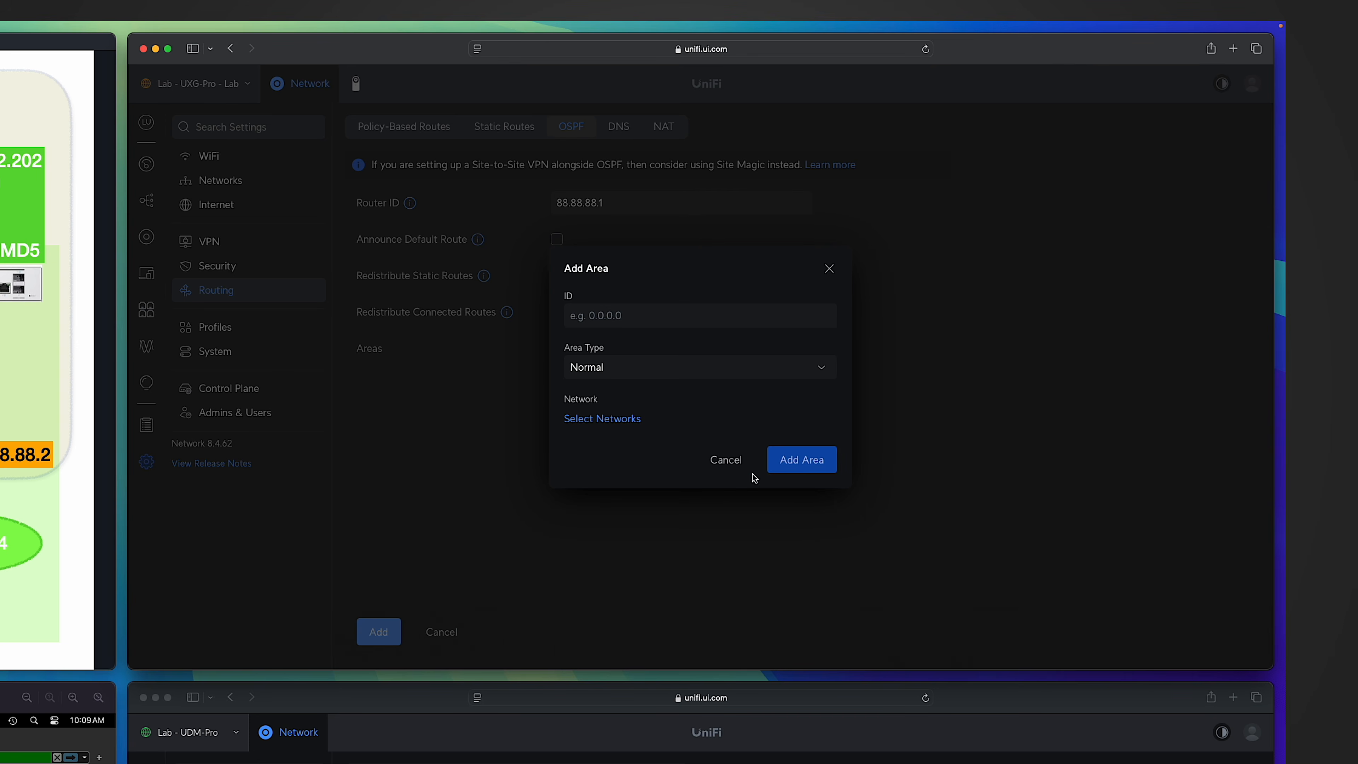
left_click(639, 316)
type("0.0.0.0")
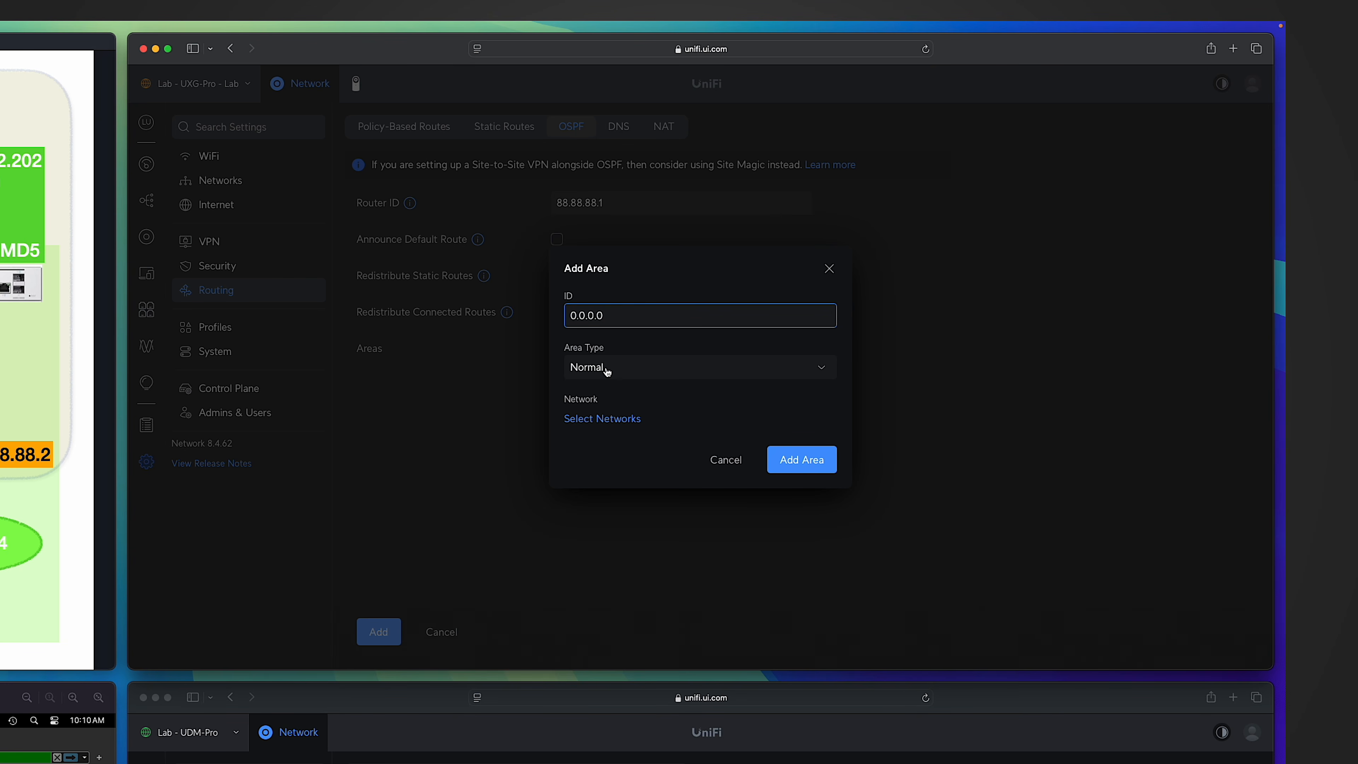
left_click(610, 453)
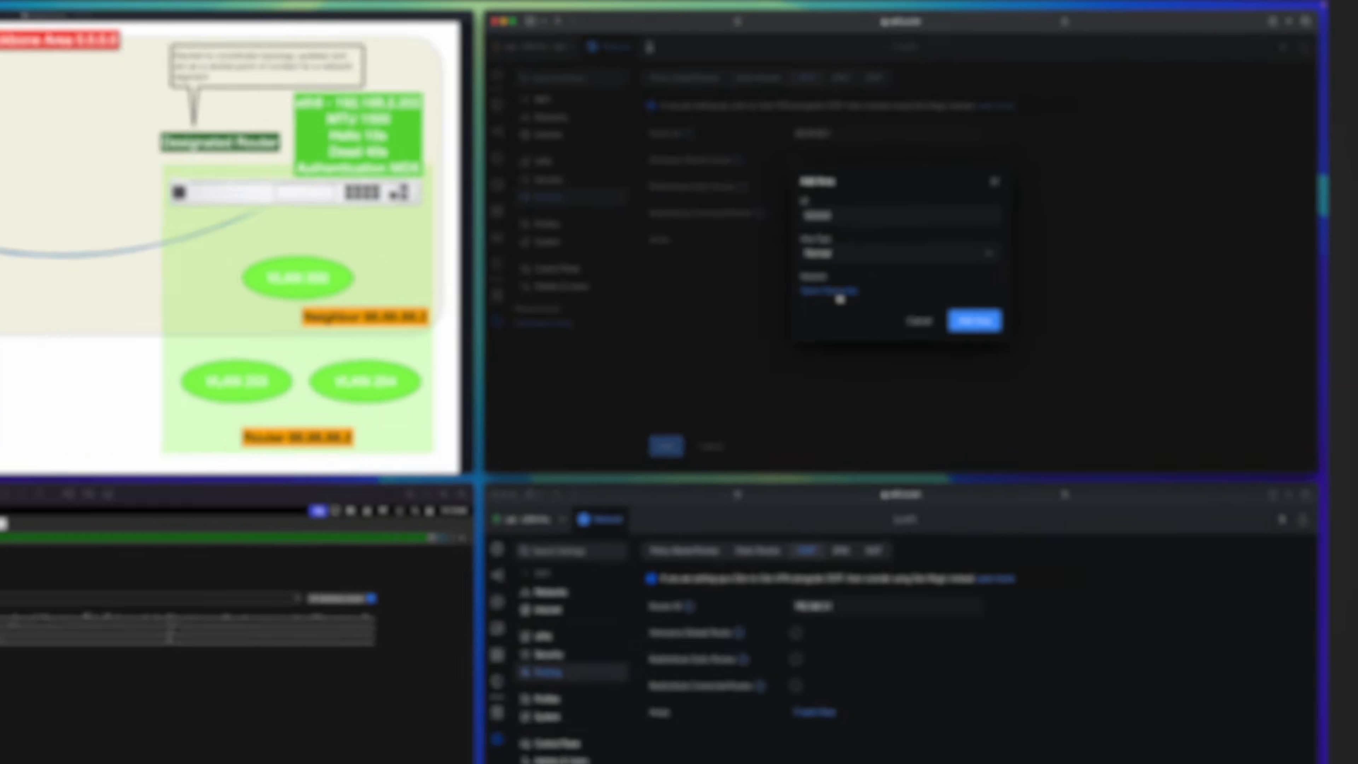
Tick VLAN 10 and Secondary (WAN2) as the networks for area 0.0.0.0
left_click(961, 232)
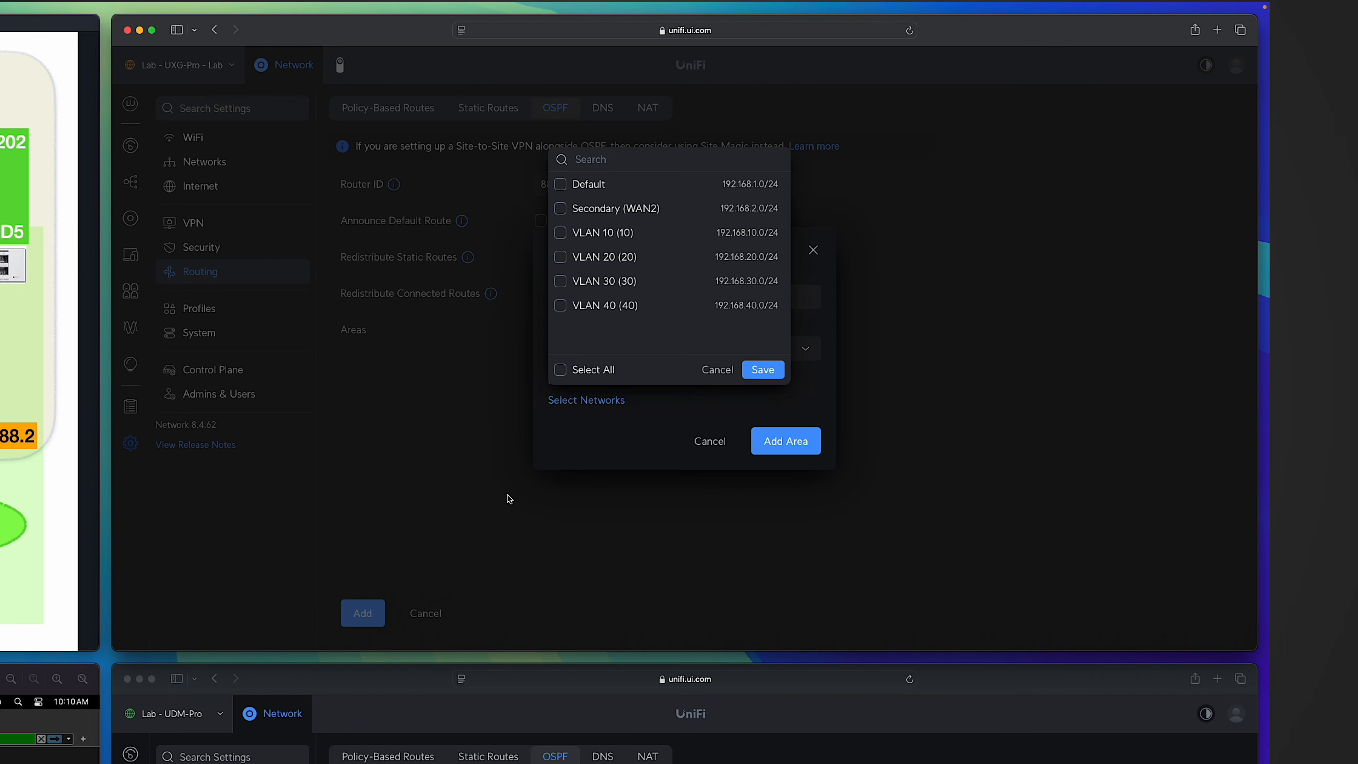
left_click(583, 235)
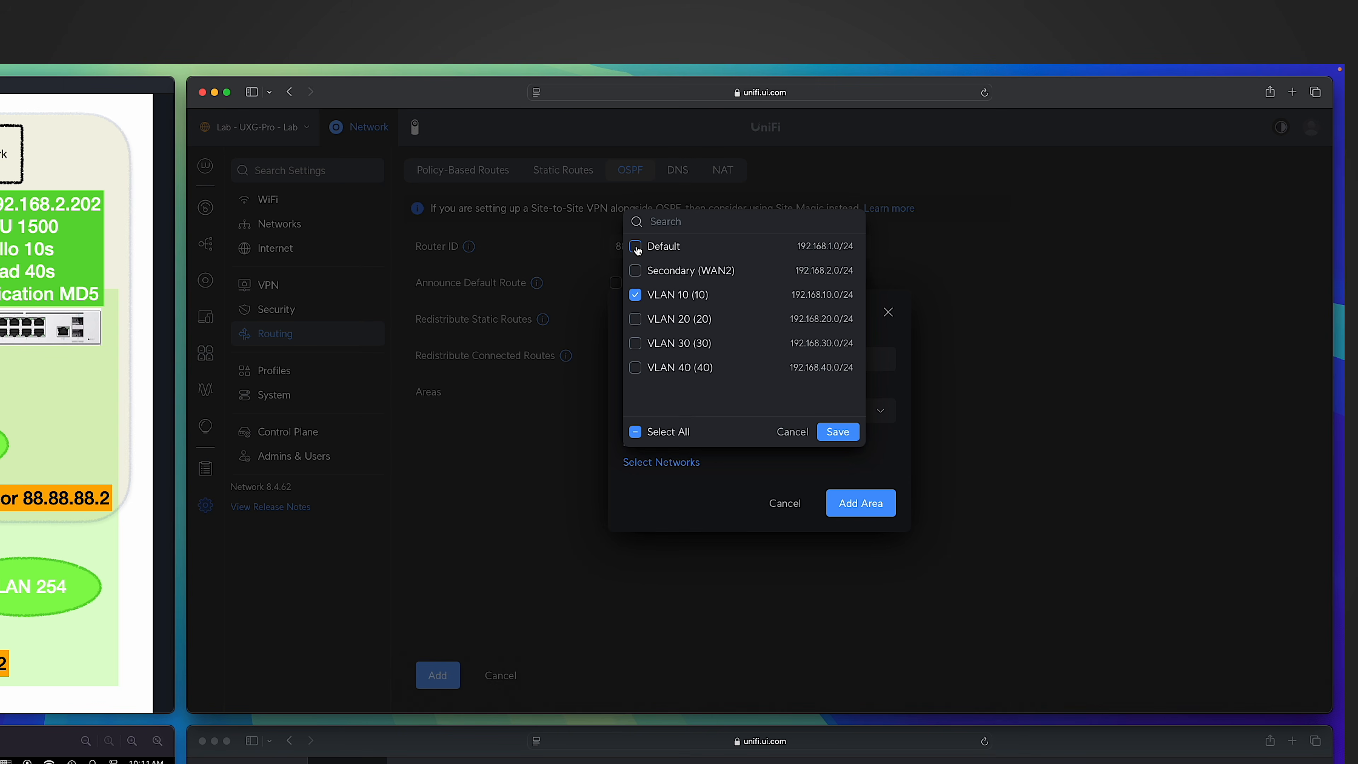
left_click(635, 276)
Add area 0.0.0.0 and expand it to show subnets 192.168.10.0/24 and 192.168.2.0/24
left_click(837, 431)
left_click(861, 503)
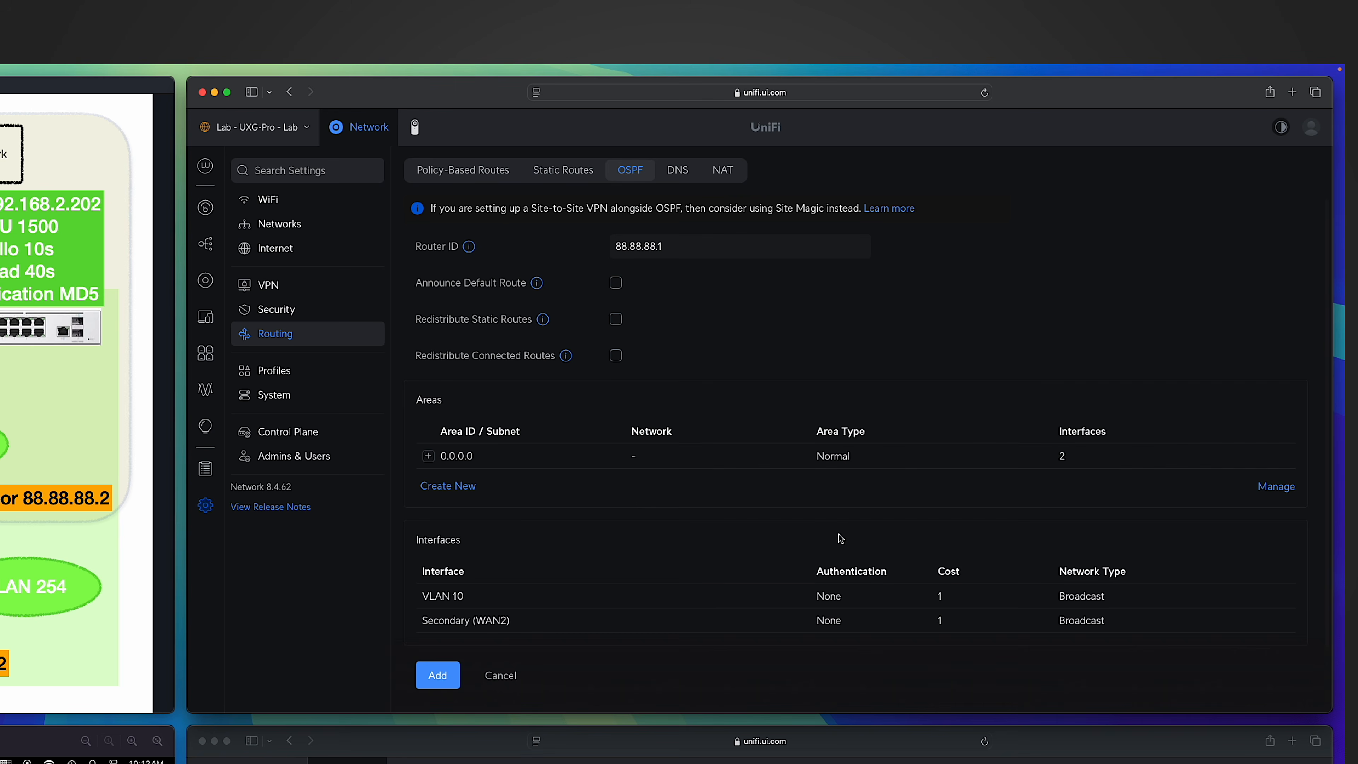
left_click(428, 456)
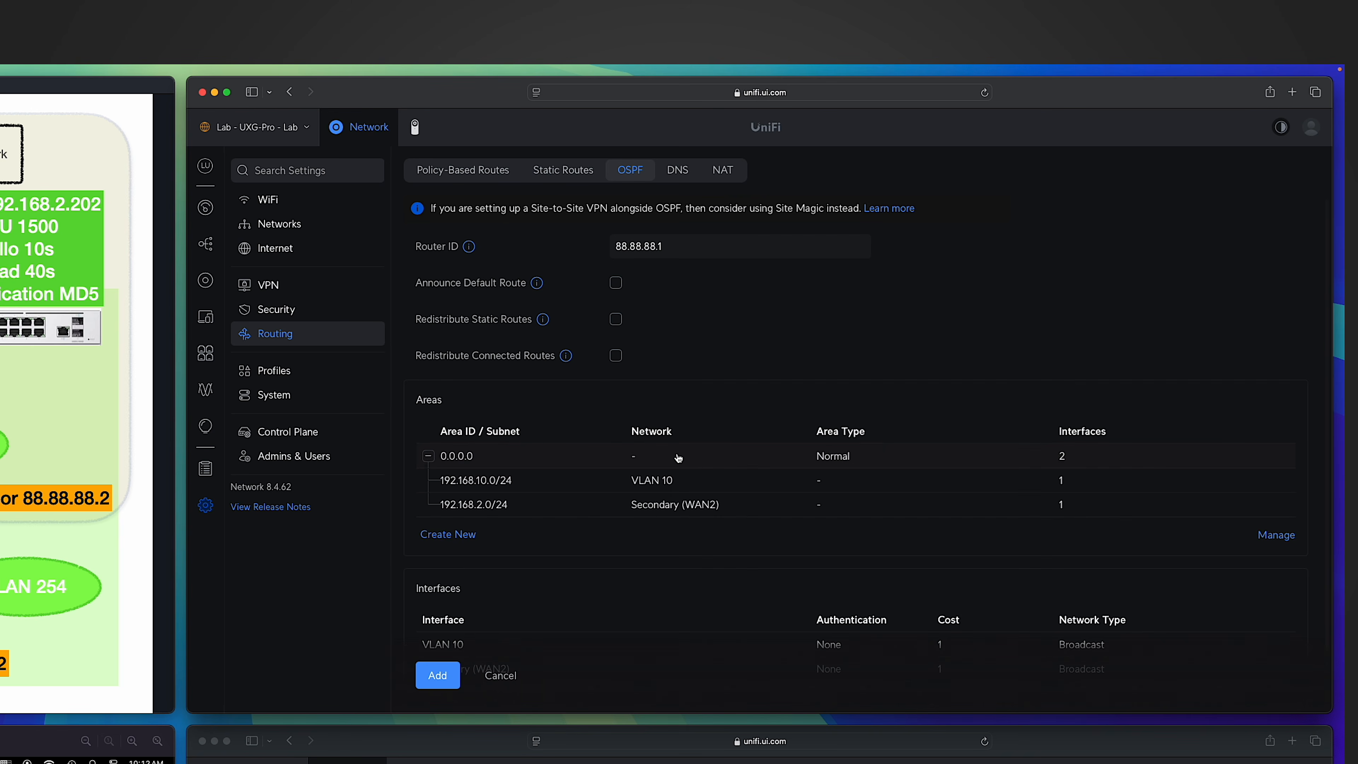
scroll(678, 458, "down", 2)
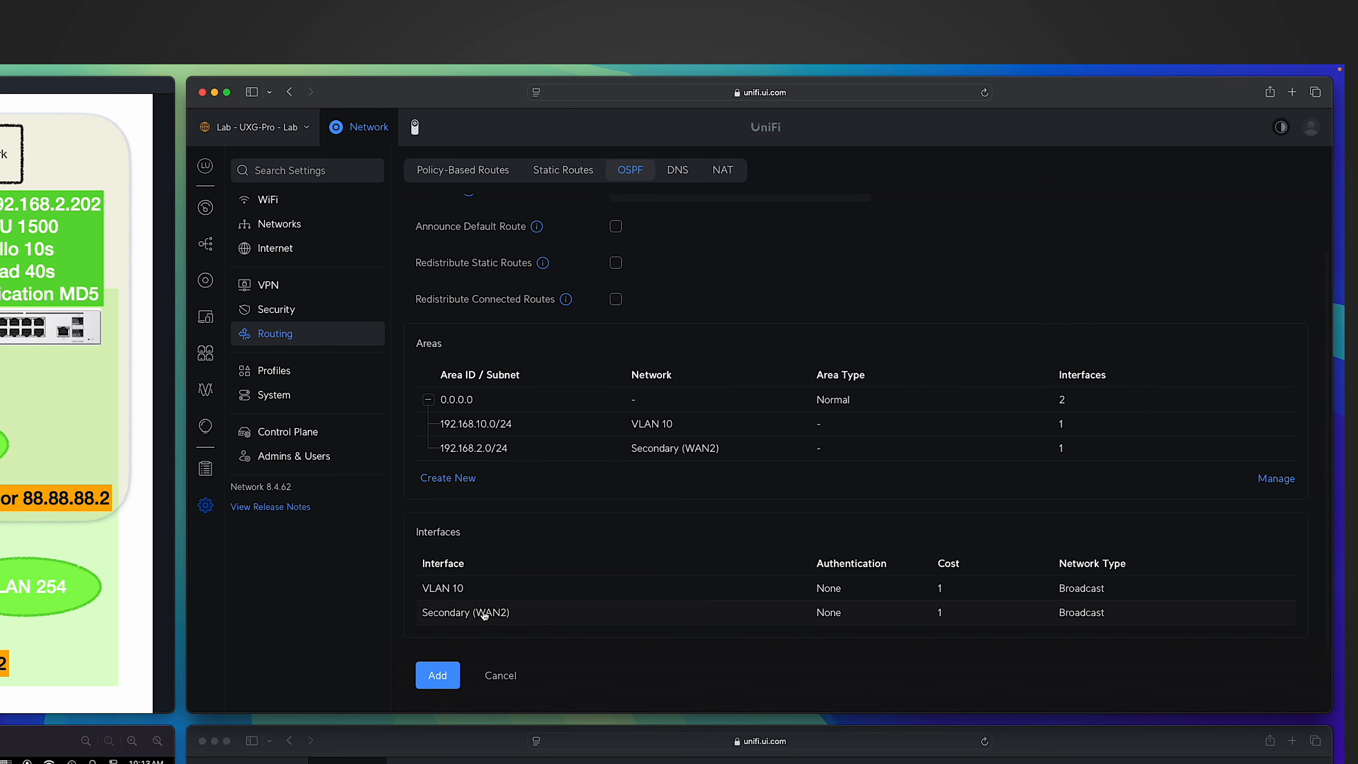
Give the Secondary (WAN2) interface MD5 authentication with key ID 88 and its secret key
left_click(480, 613)
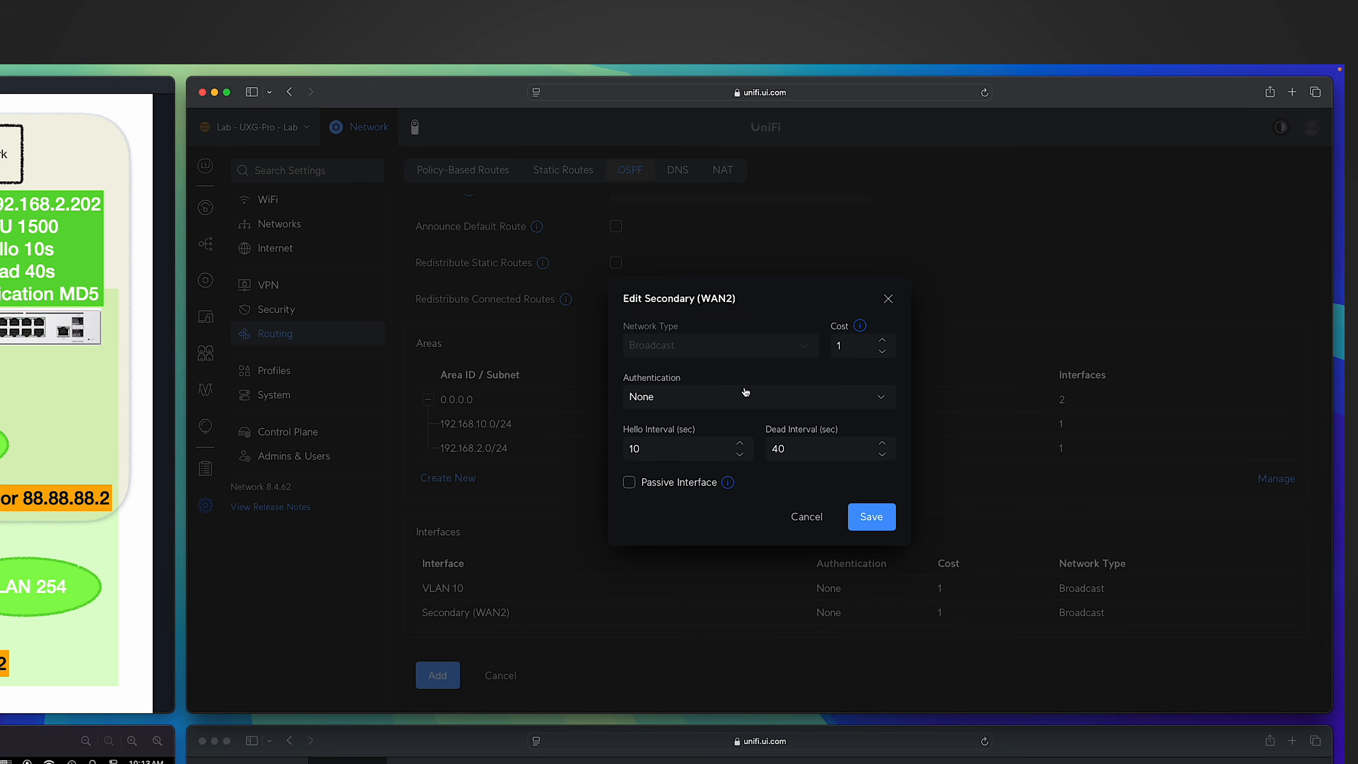
left_click(671, 400)
left_click(662, 480)
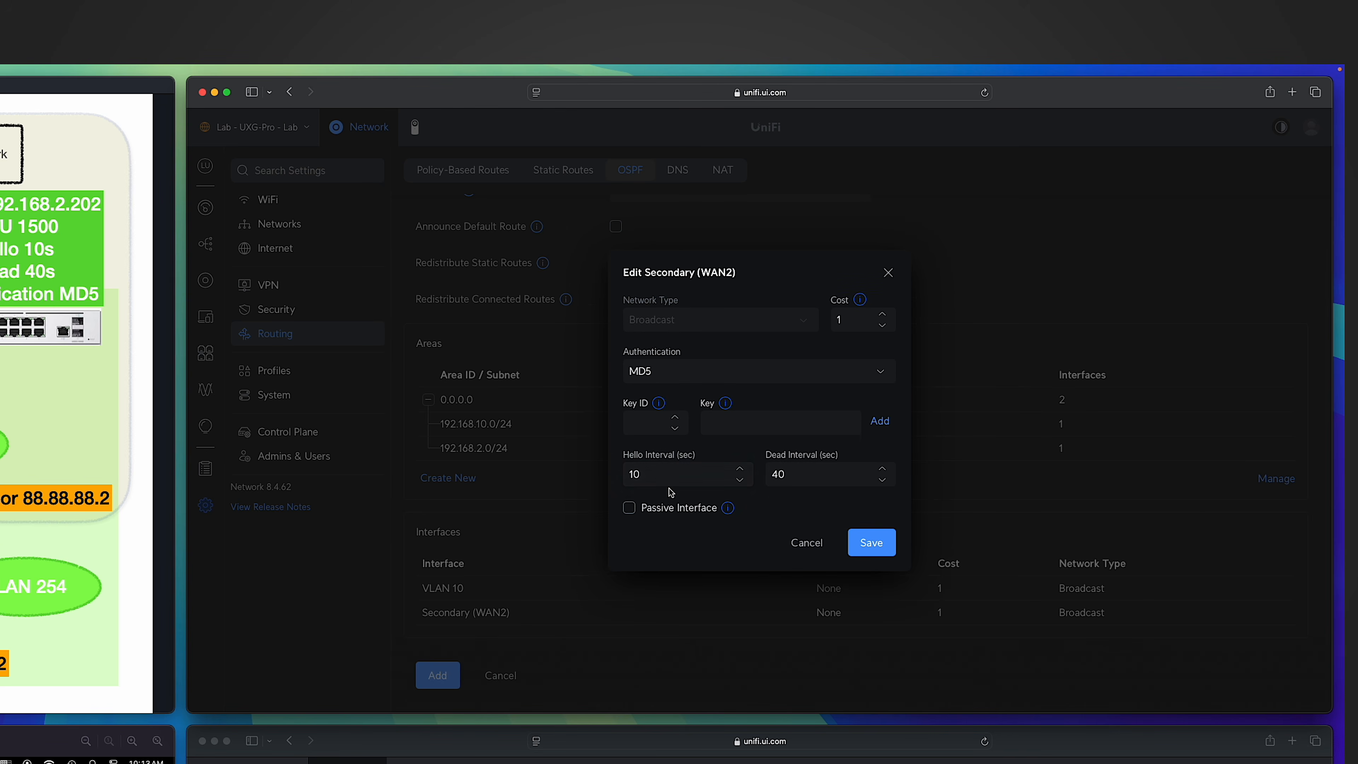
left_click(656, 428)
type("88")
left_click(743, 428)
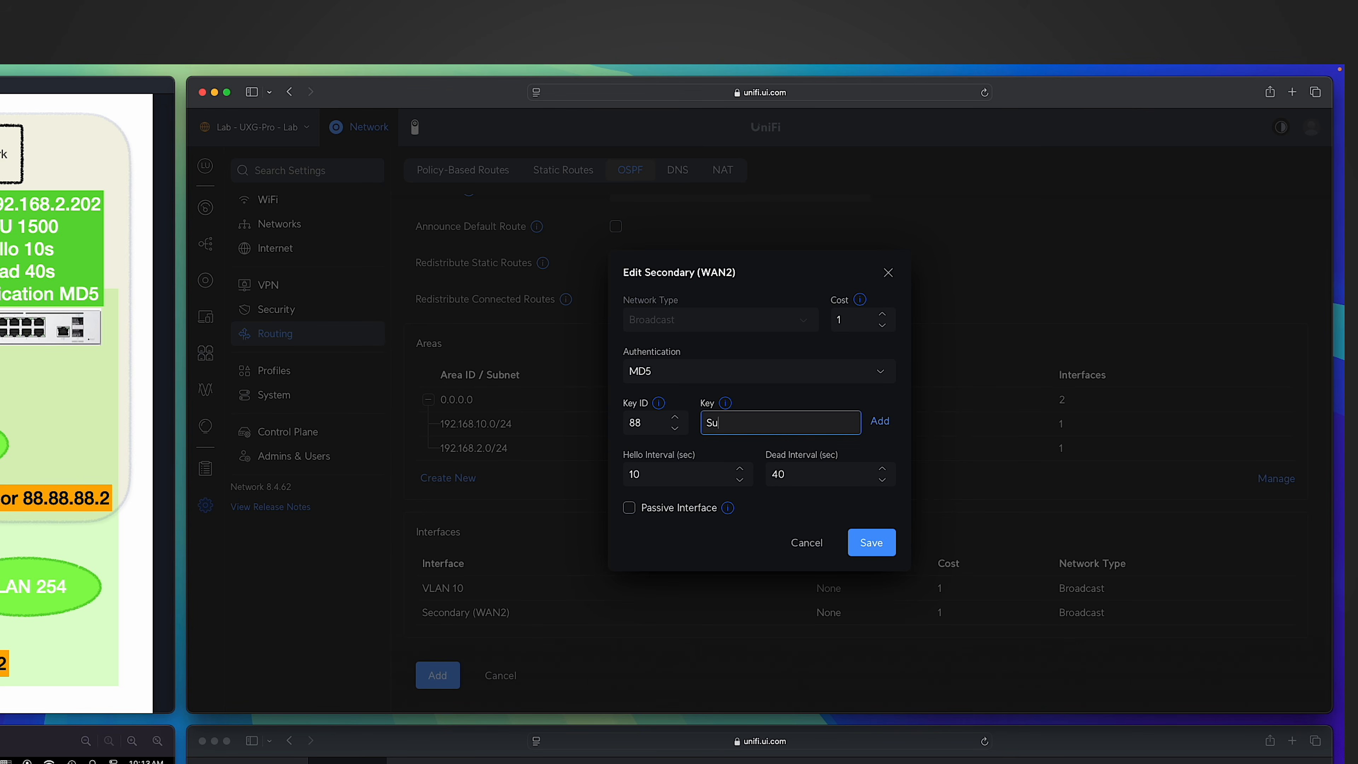
left_click(873, 423)
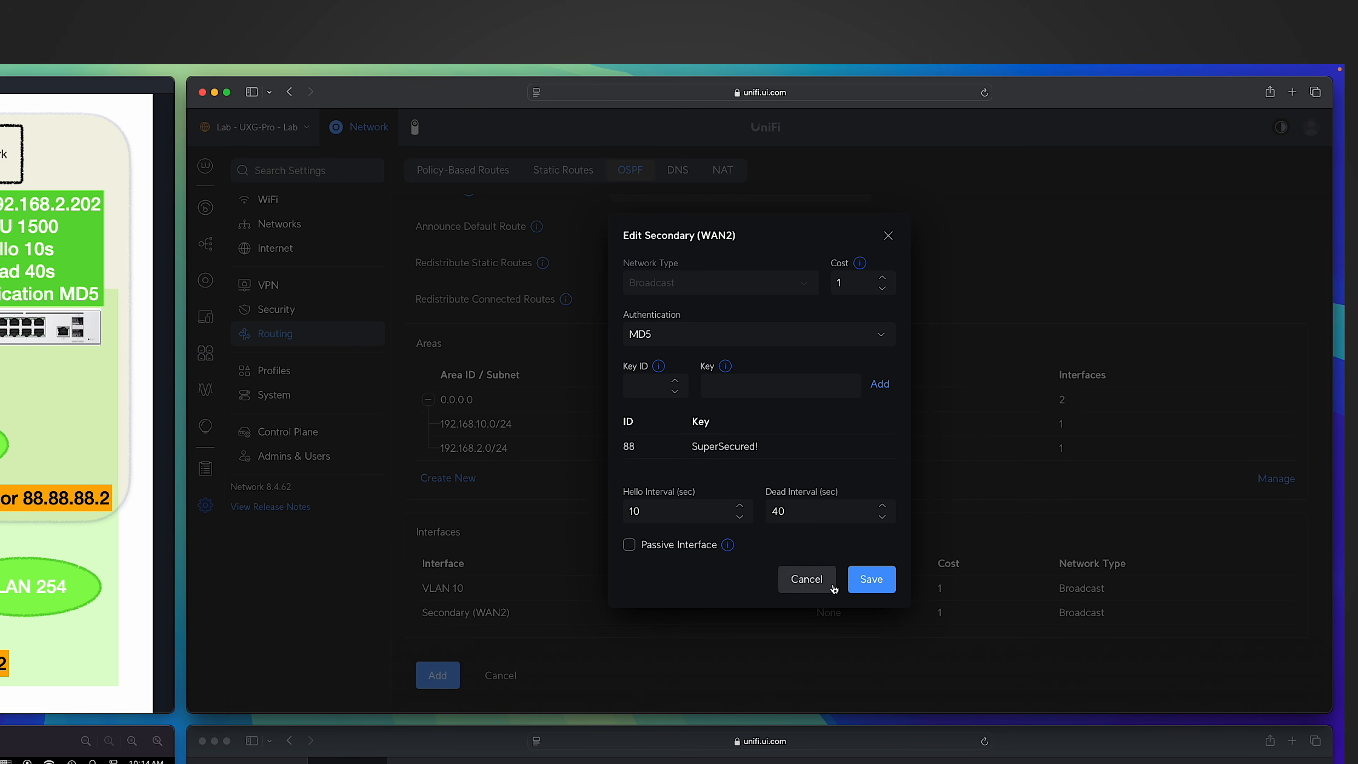
Save WAN2's MD5 authentication and start a Wireshark capture on Ethernet en0
left_click(872, 587)
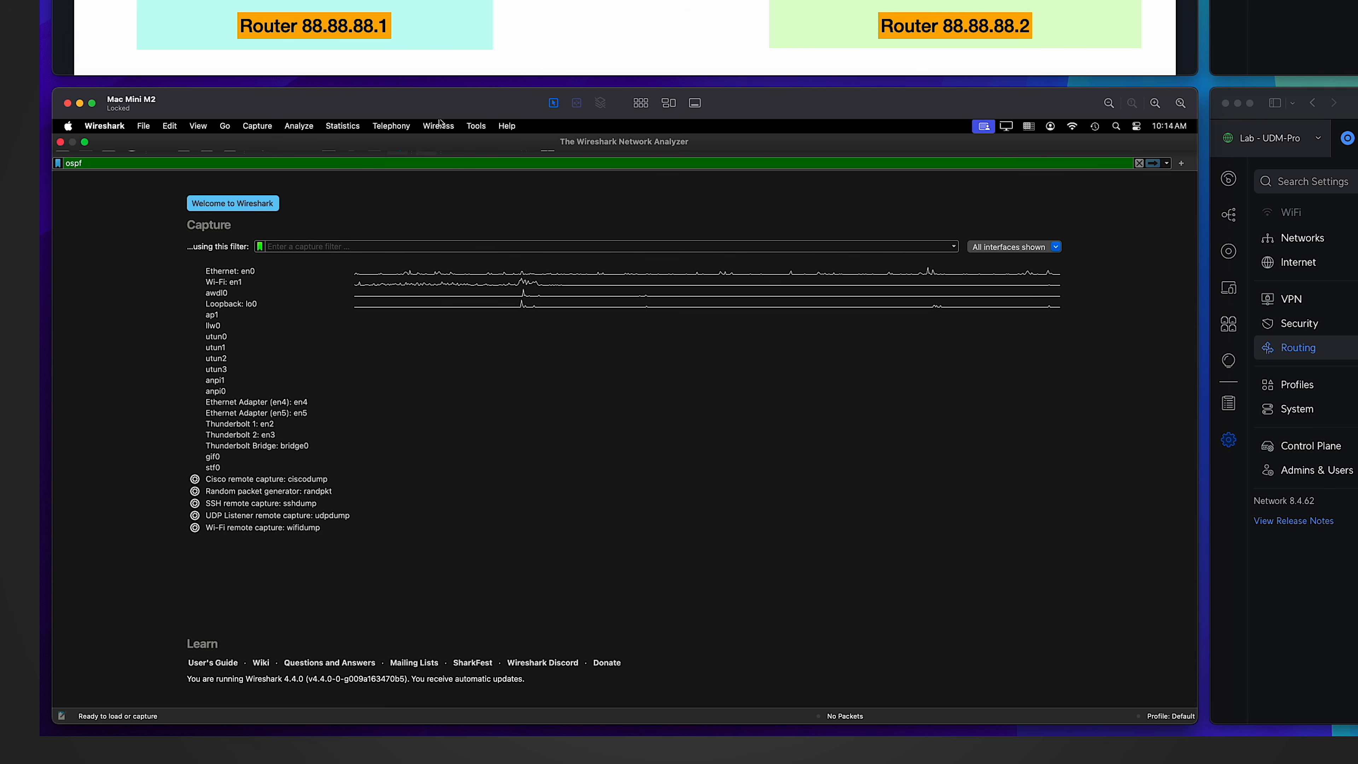
left_click(693, 355)
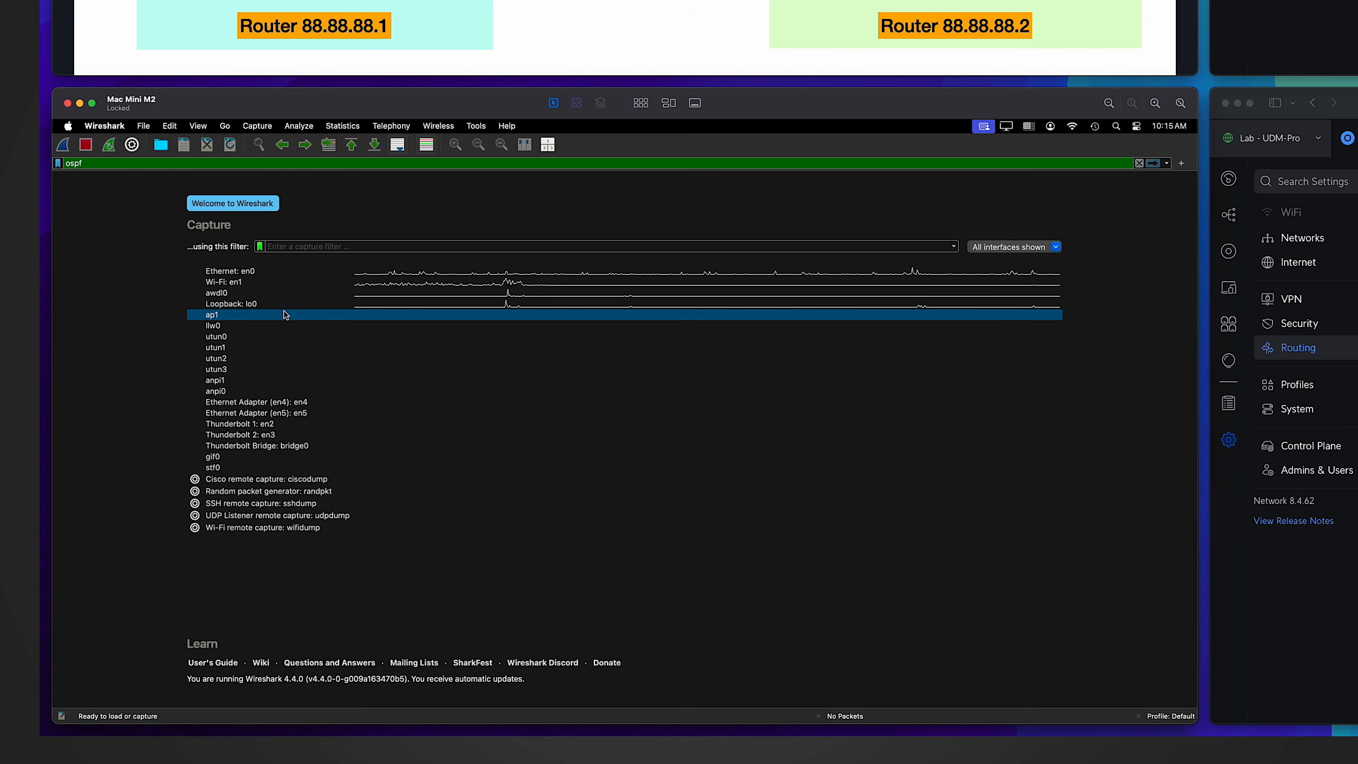
double_click(234, 271)
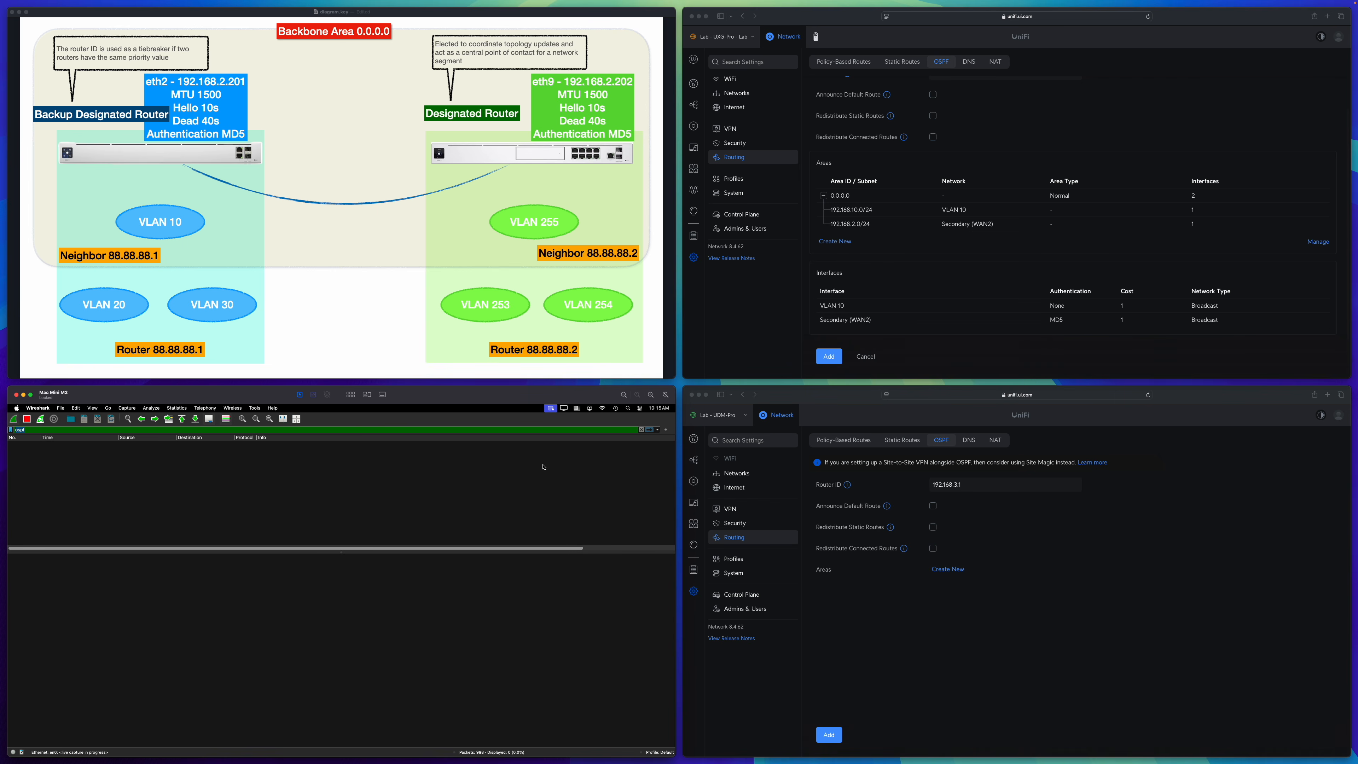
Apply the UXG-Pro's OSPF setup: Router ID 88.88.88.1, one area, two interfaces
left_click(877, 355)
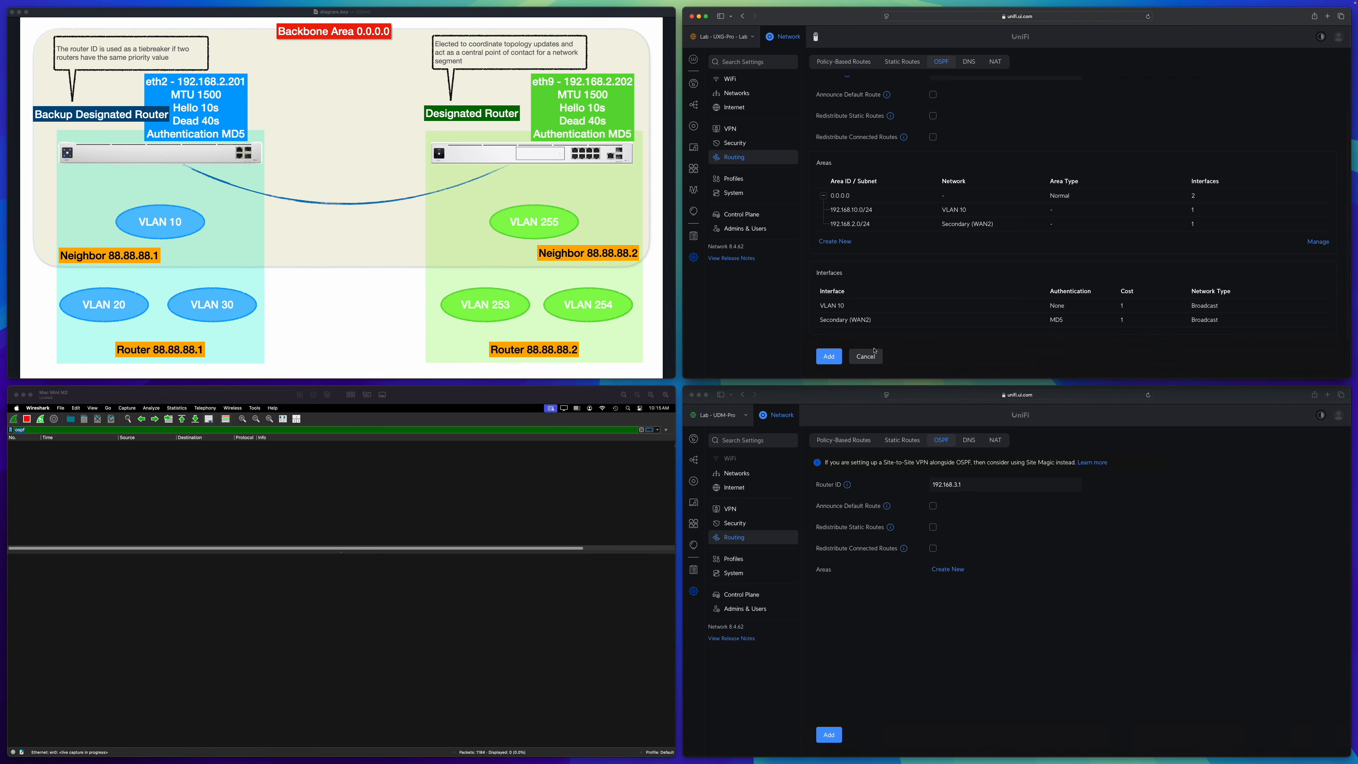
left_click(828, 360)
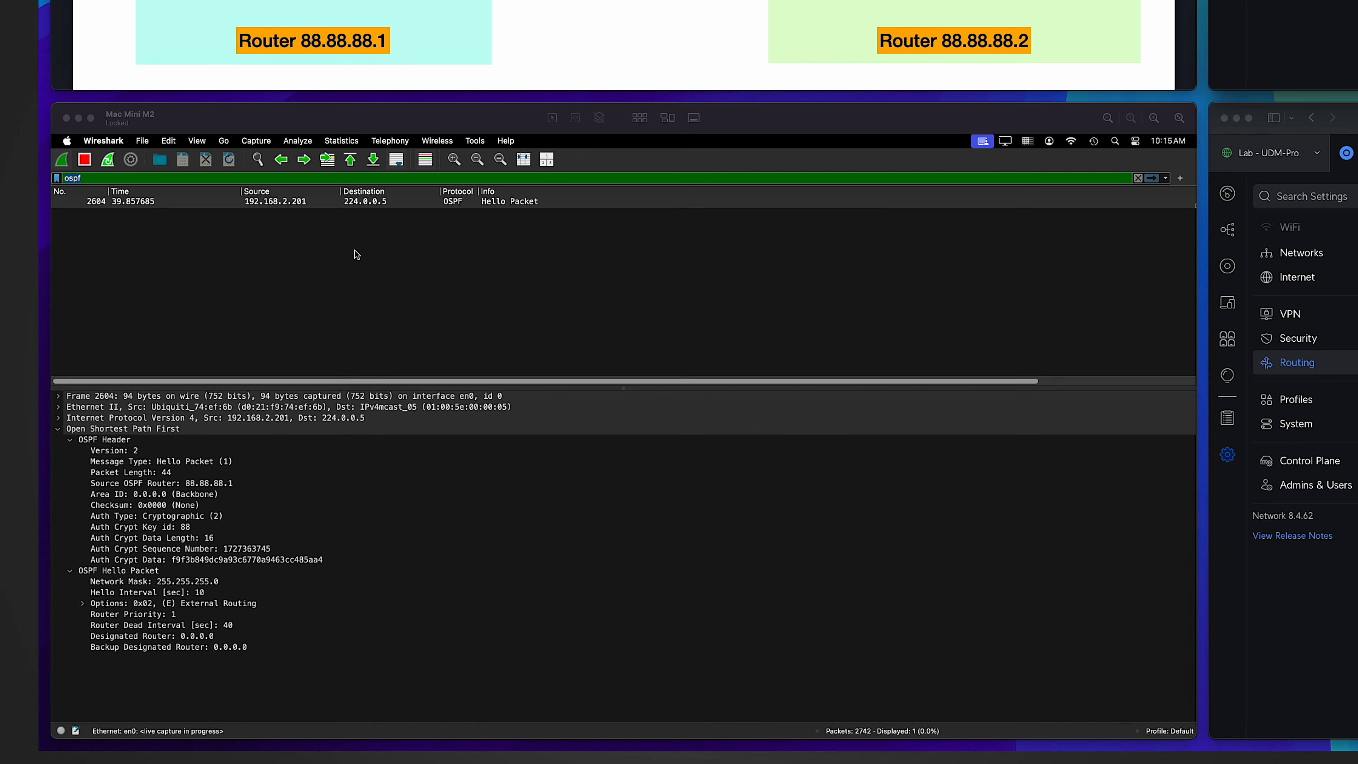
Inspect two captured OSPF Hello packets from 192.168.2.201 carrying MD5 key ID 88
left_click(176, 201)
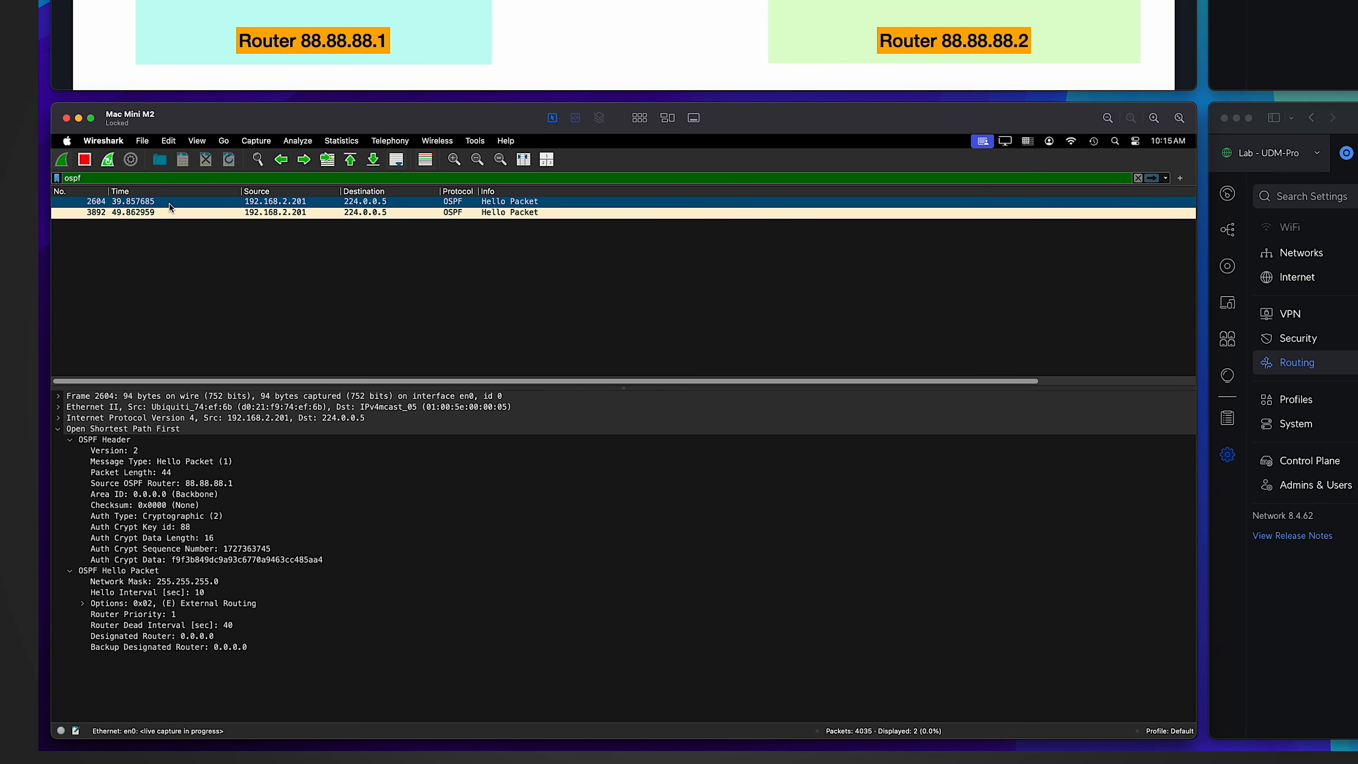
left_click(118, 212, "shift")
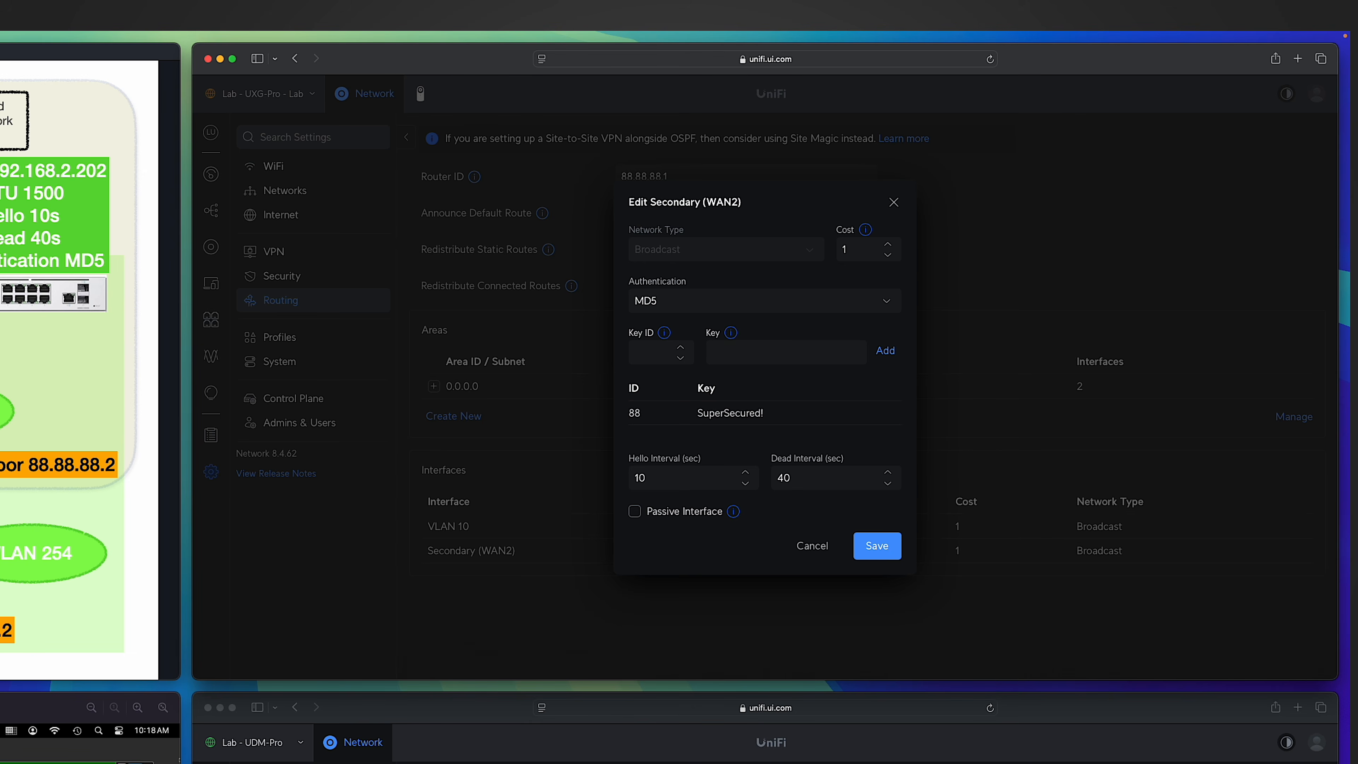
Close the UXG-Pro's Edit Secondary (WAN2) OSPF dialog
key("Escape")
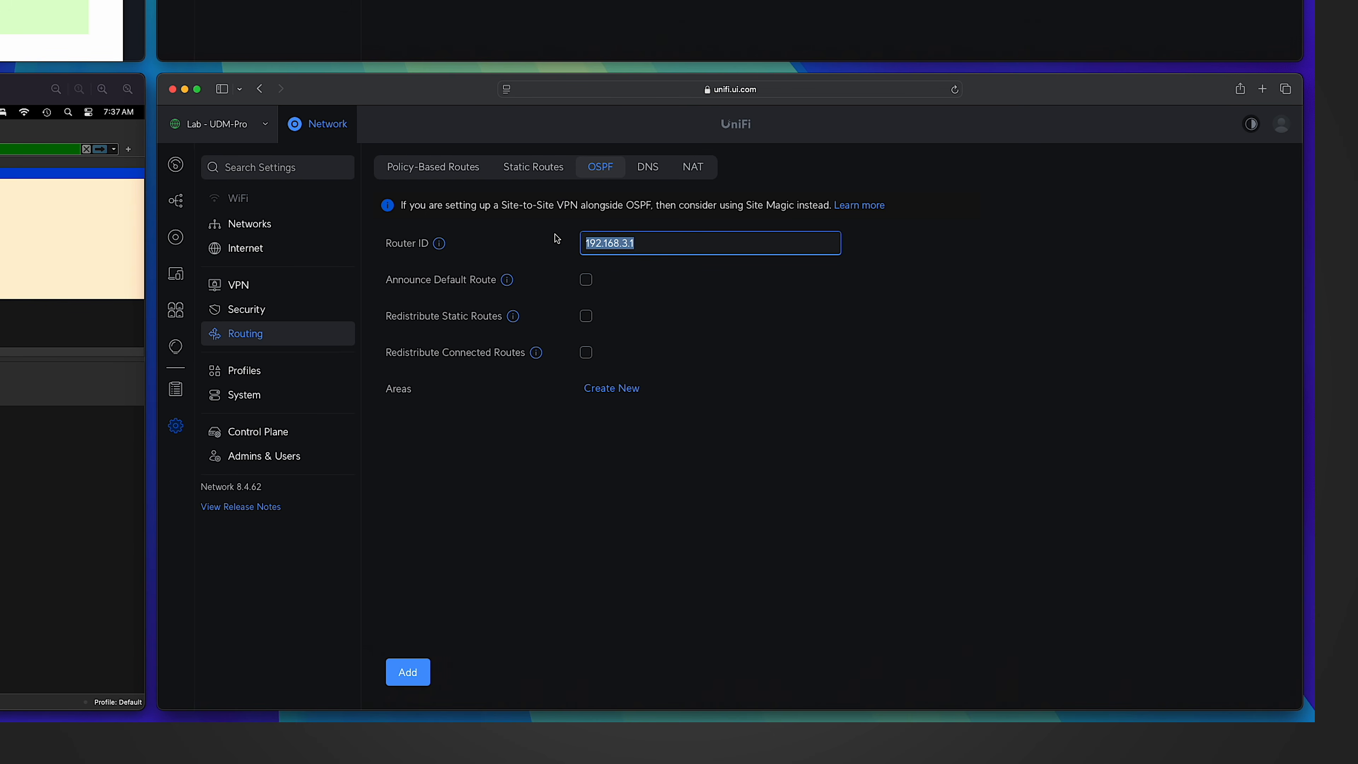
Change the UDM-Pro's Router ID to 88.88.88.2 and start a new area 0.0.0.0
type("88.88.88.2")
left_click(611, 389)
left_click(659, 354)
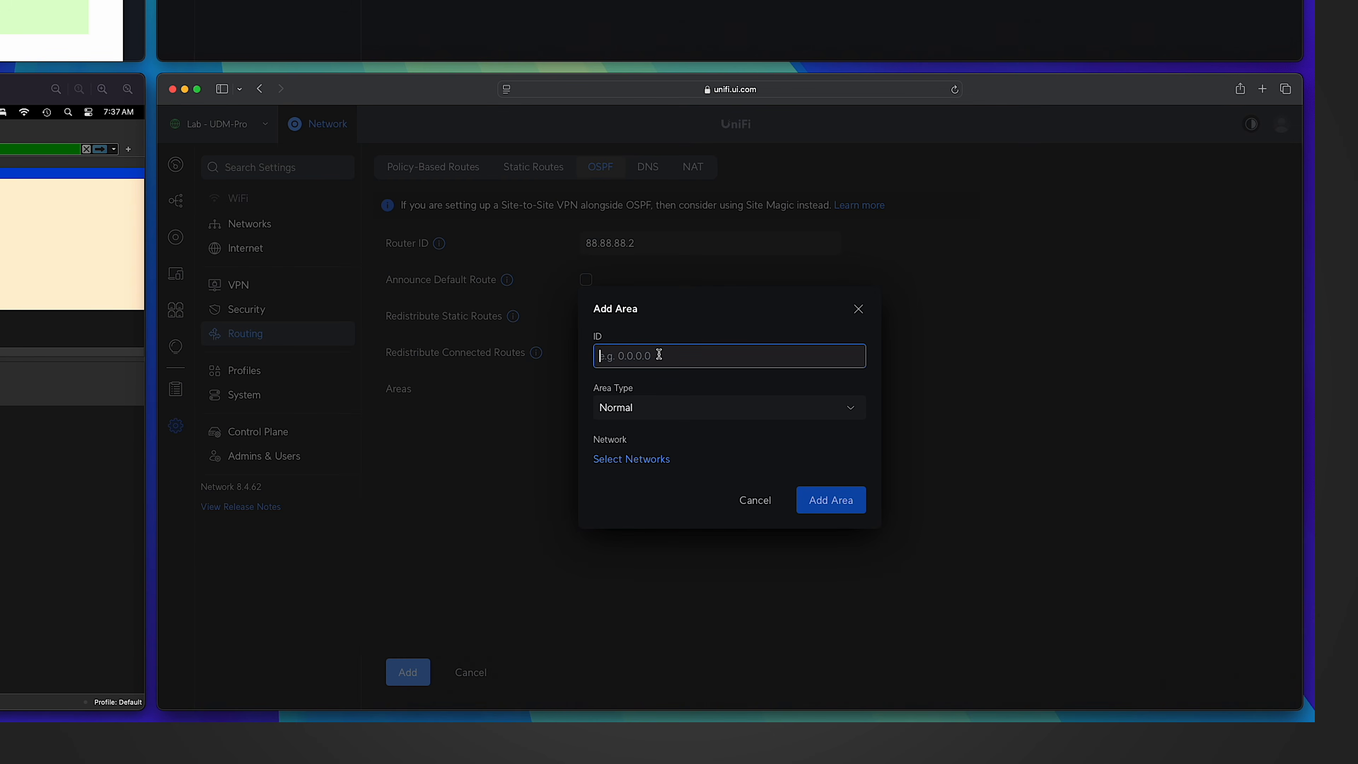
type("0.0.0.0")
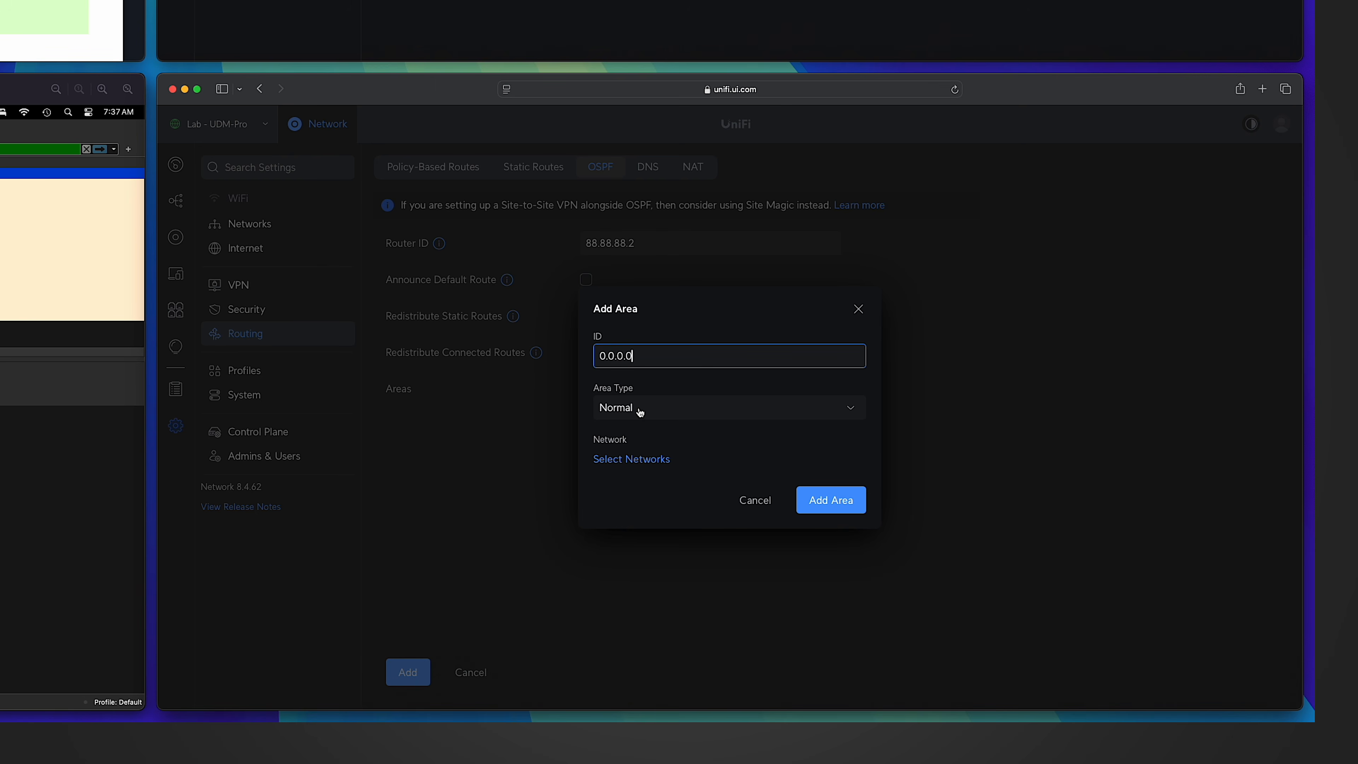
Add area 0.0.0.0 with VLAN255 and Secondary (WAN2) as its networks
left_click(641, 457)
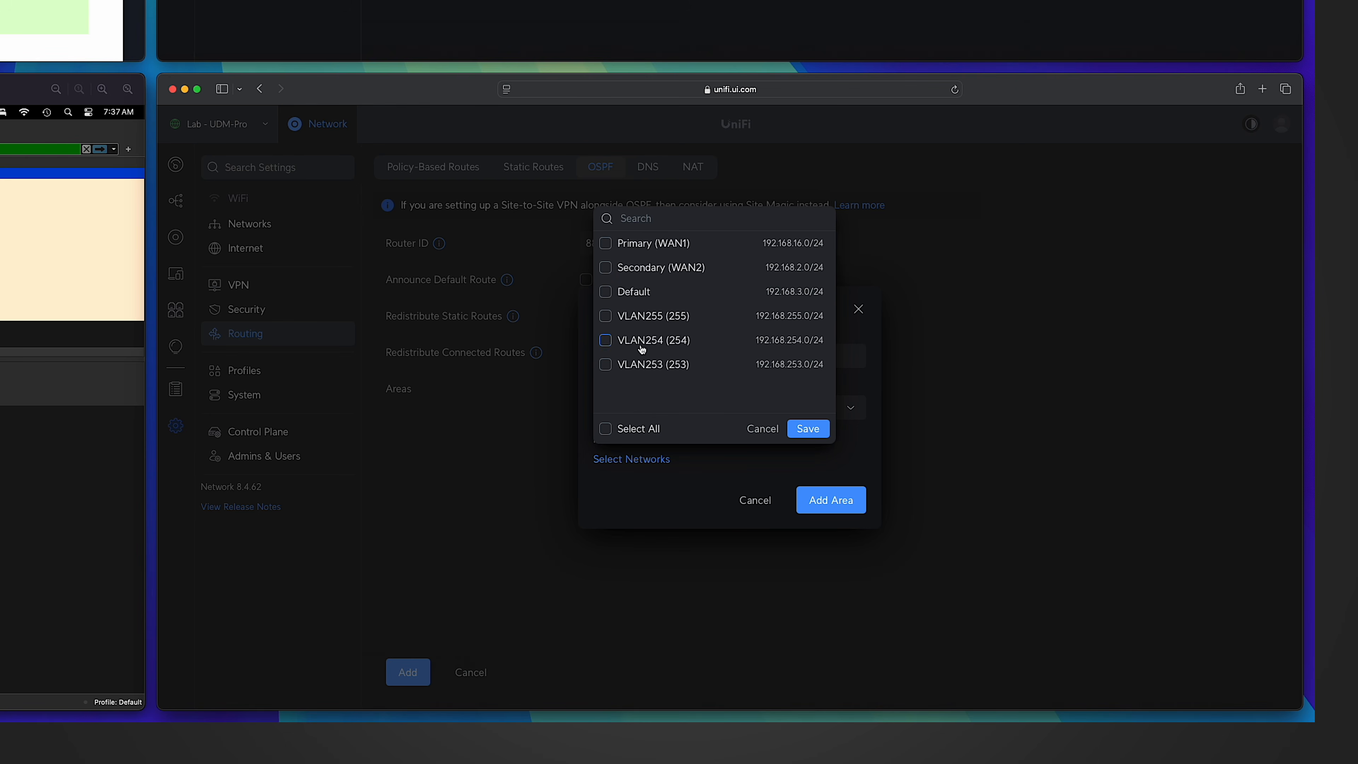
left_click(603, 321)
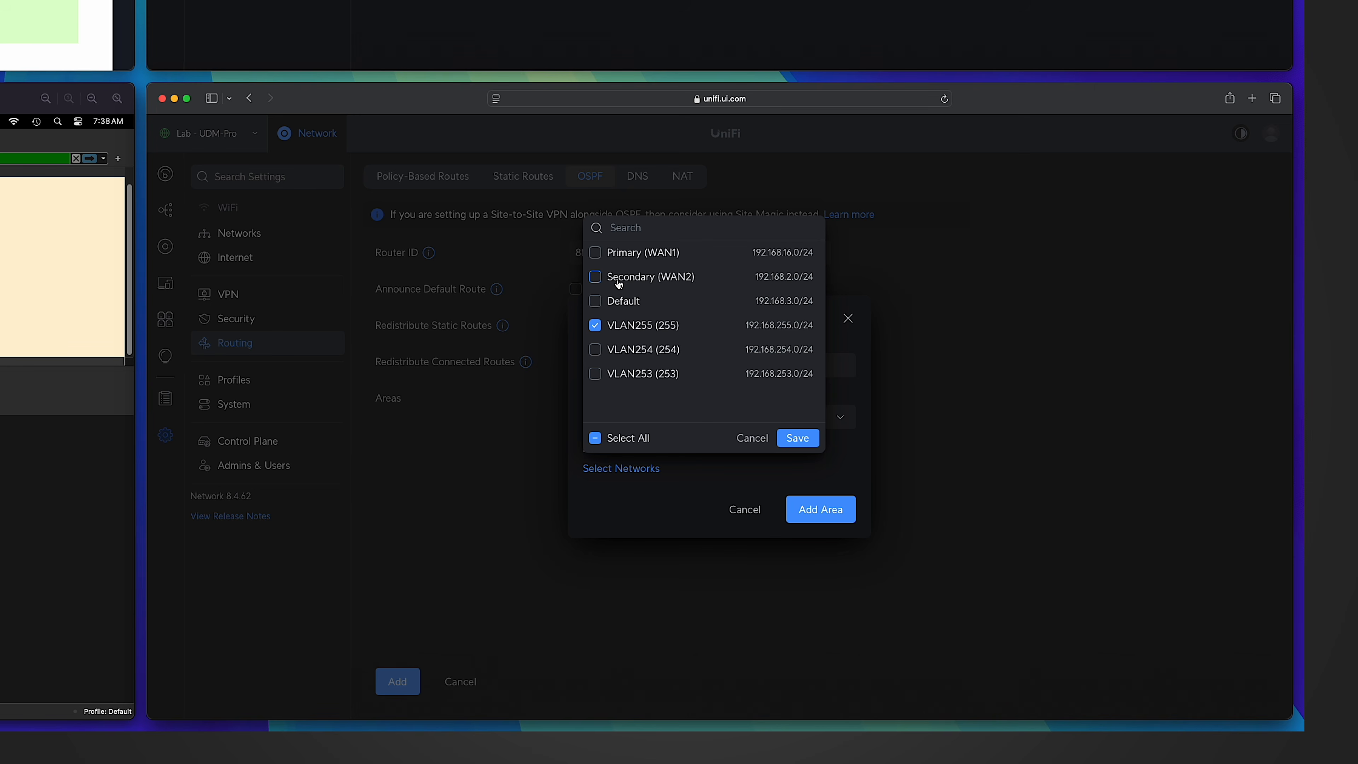
left_click(593, 280)
left_click(796, 437)
left_click(821, 535)
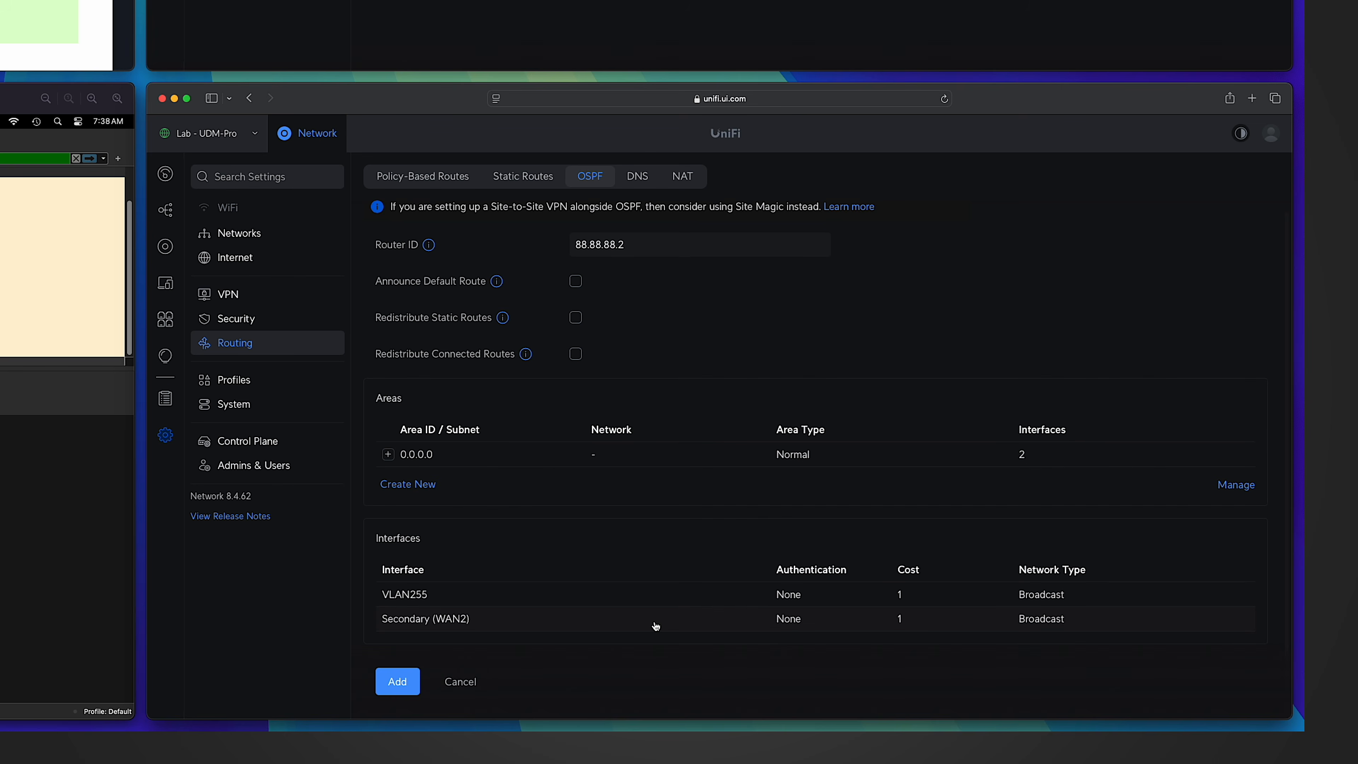
Give the Secondary (WAN2) OSPF interface MD5 authentication with key ID 88 and its key, and save
left_click(655, 624)
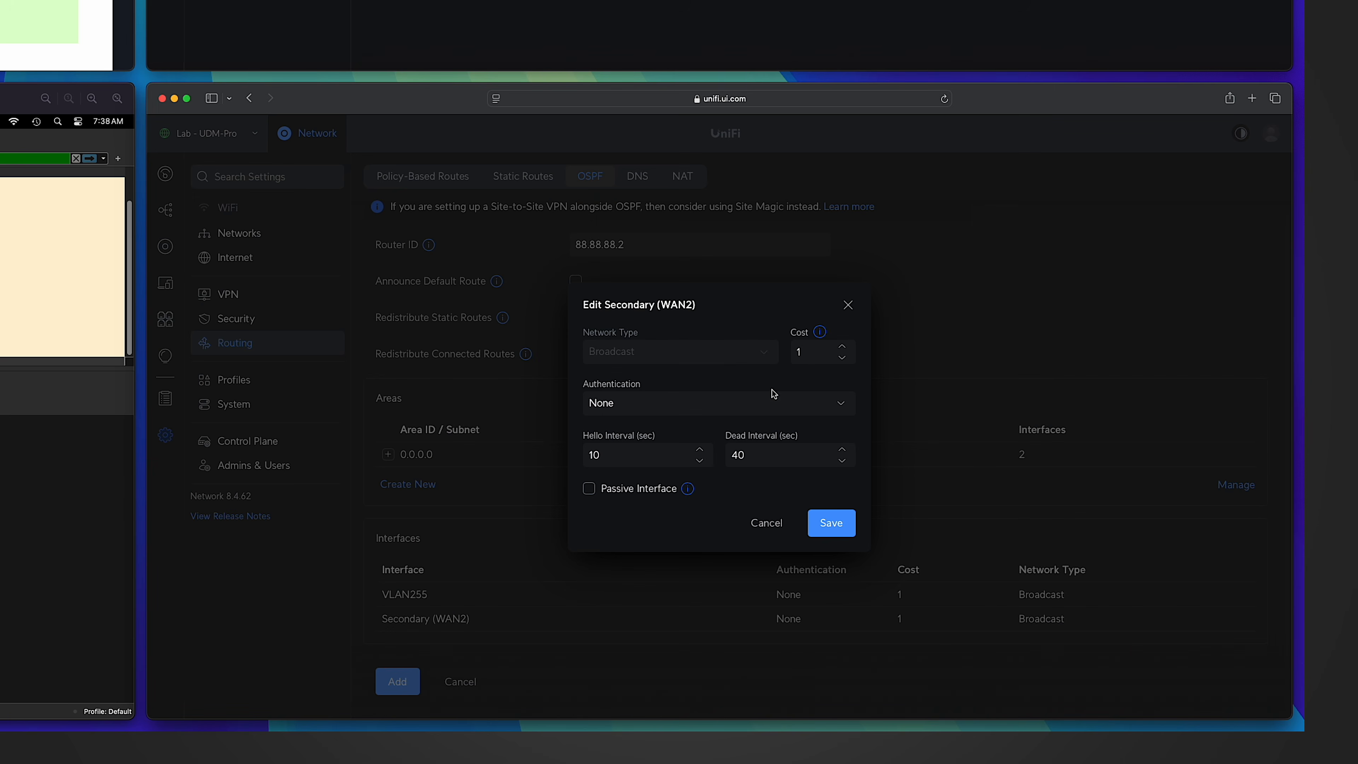
left_click(653, 409)
left_click(627, 481)
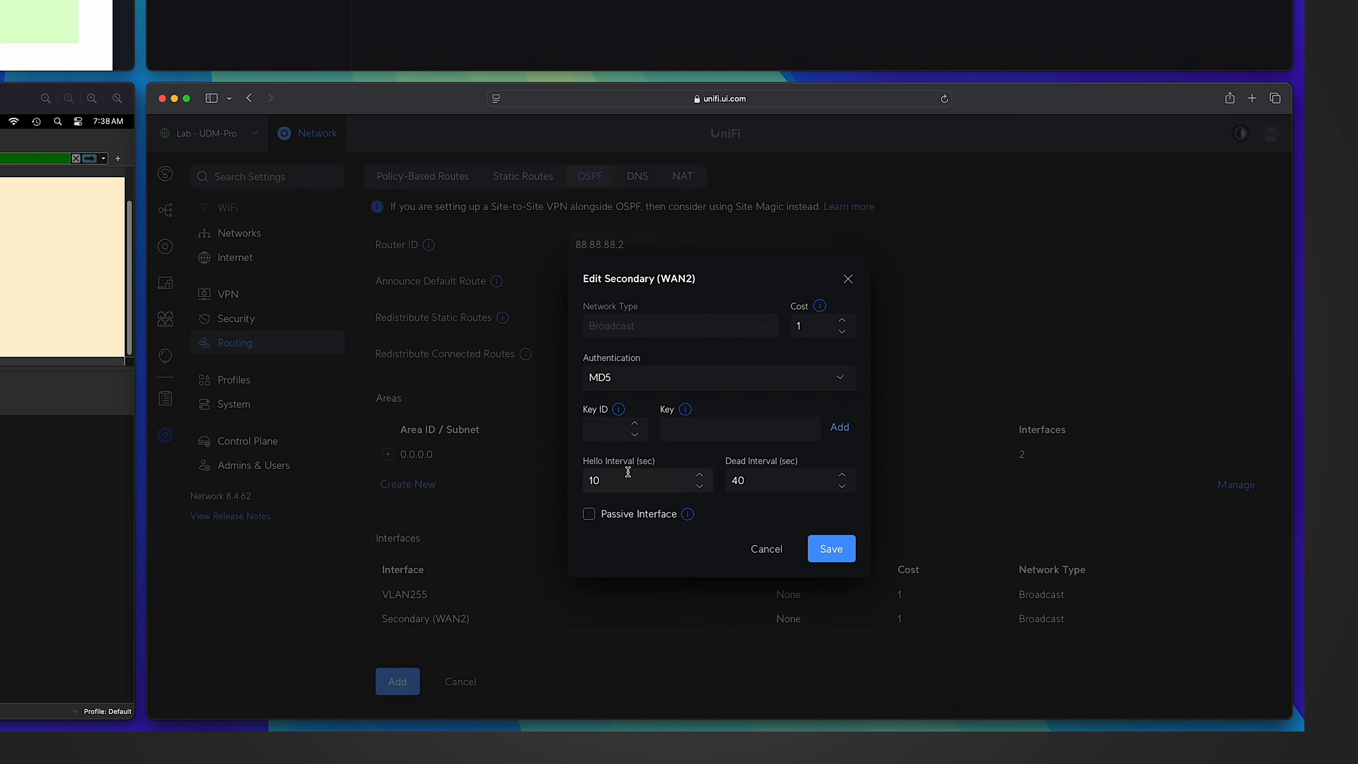
left_click(612, 426)
type("88")
left_click(698, 427)
type("S")
left_click(841, 427)
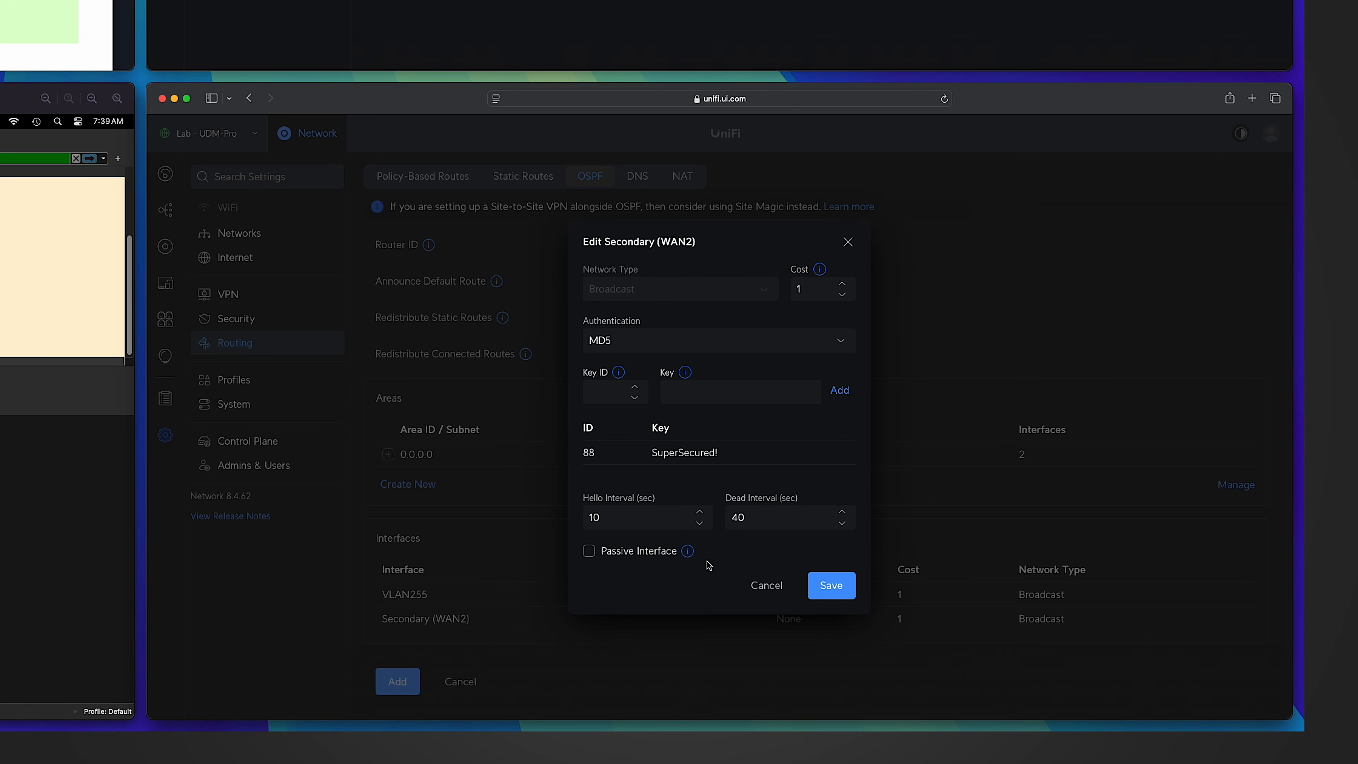
left_click(831, 587)
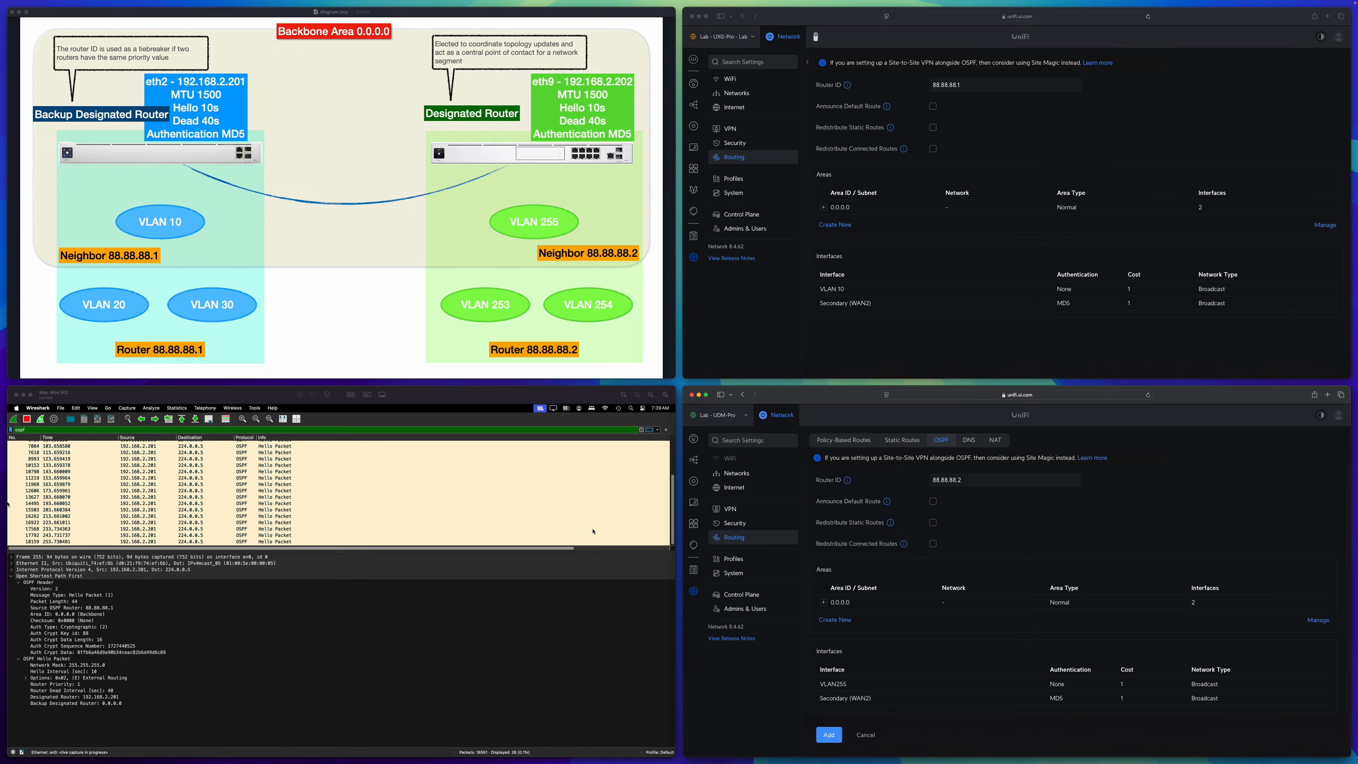
Check hello packet 17568 in the capture, then apply the UDM Pro's new OSPF configuration
left_click(24, 548)
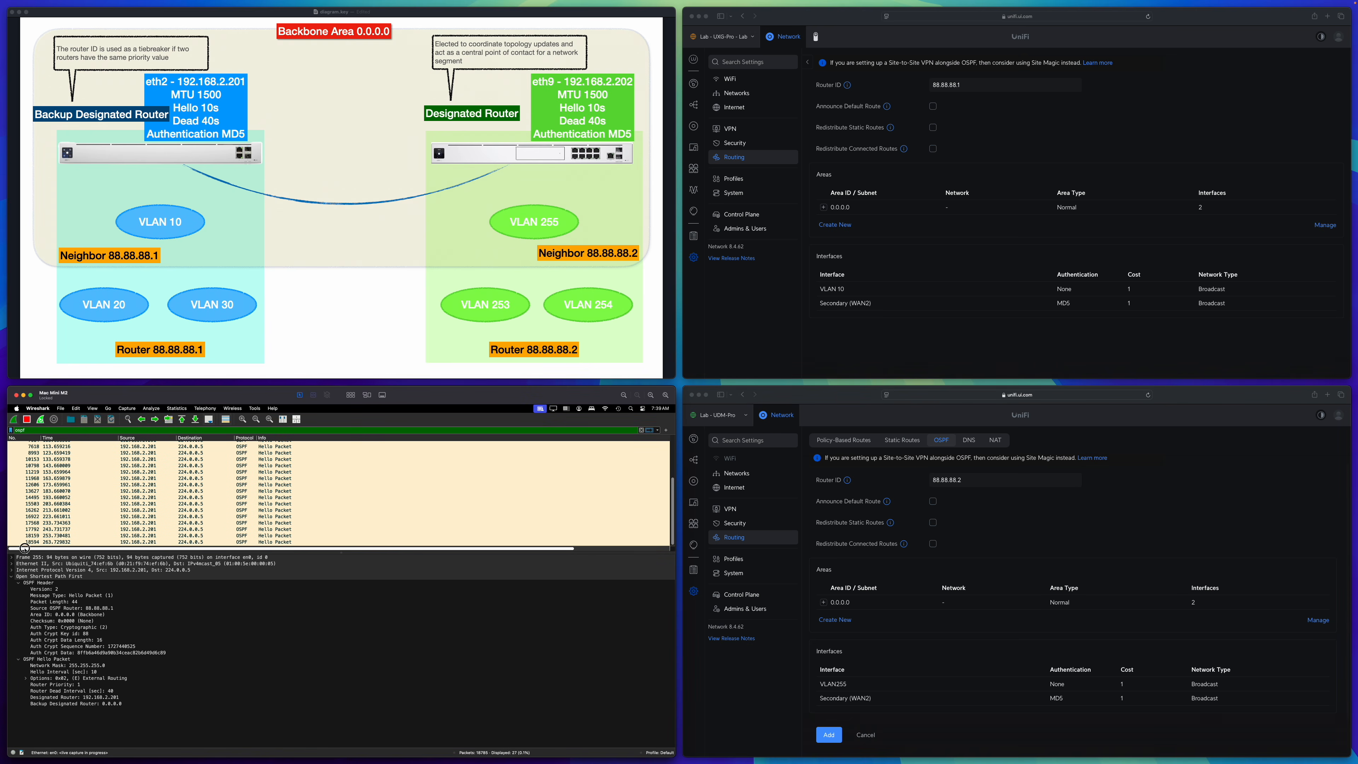
left_click(107, 523)
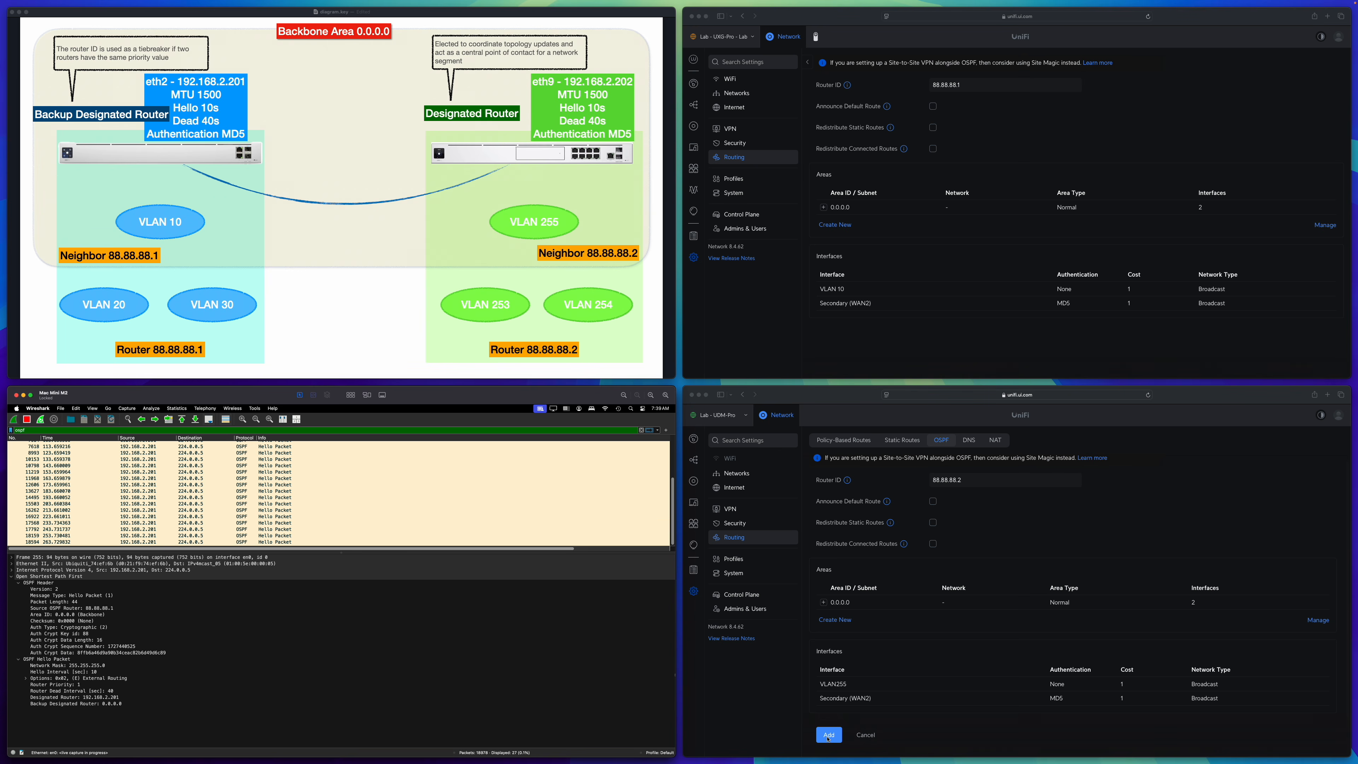
left_click(815, 736)
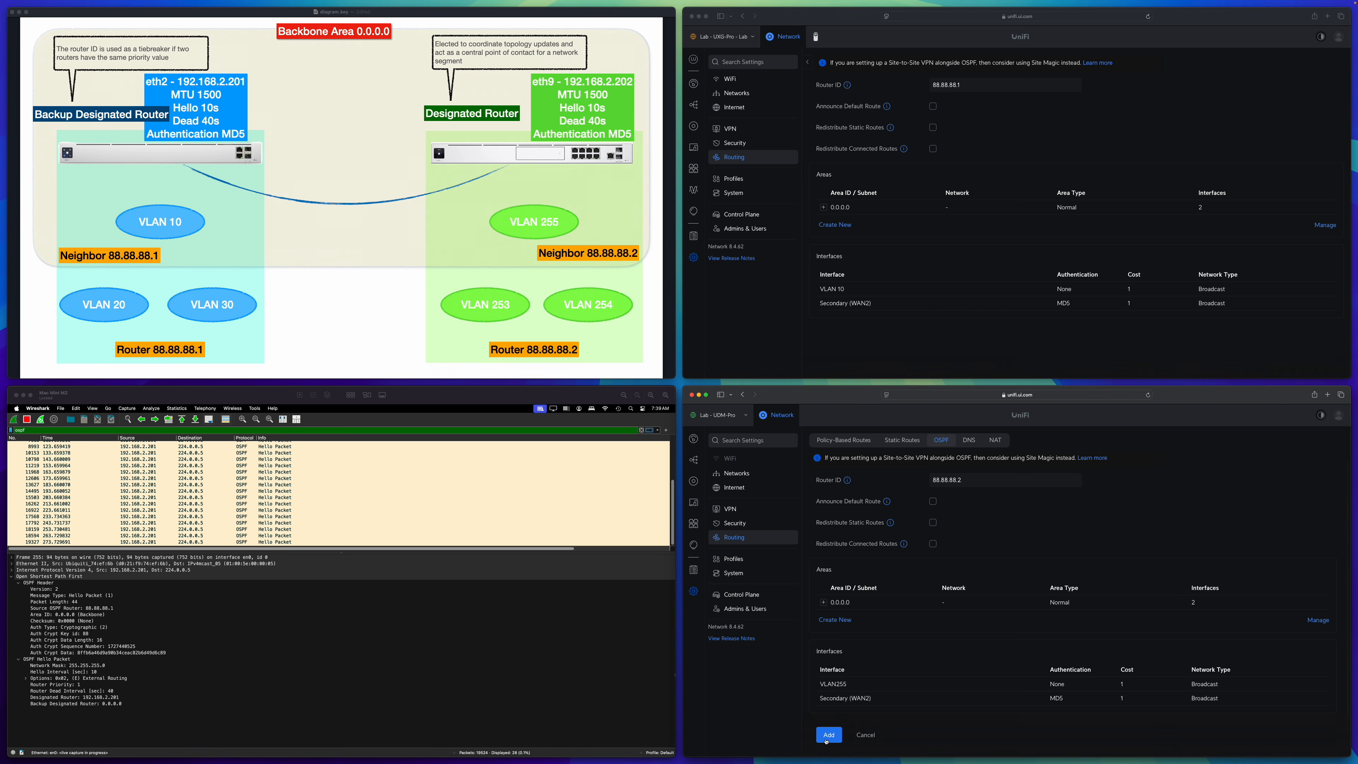
left_click(828, 737)
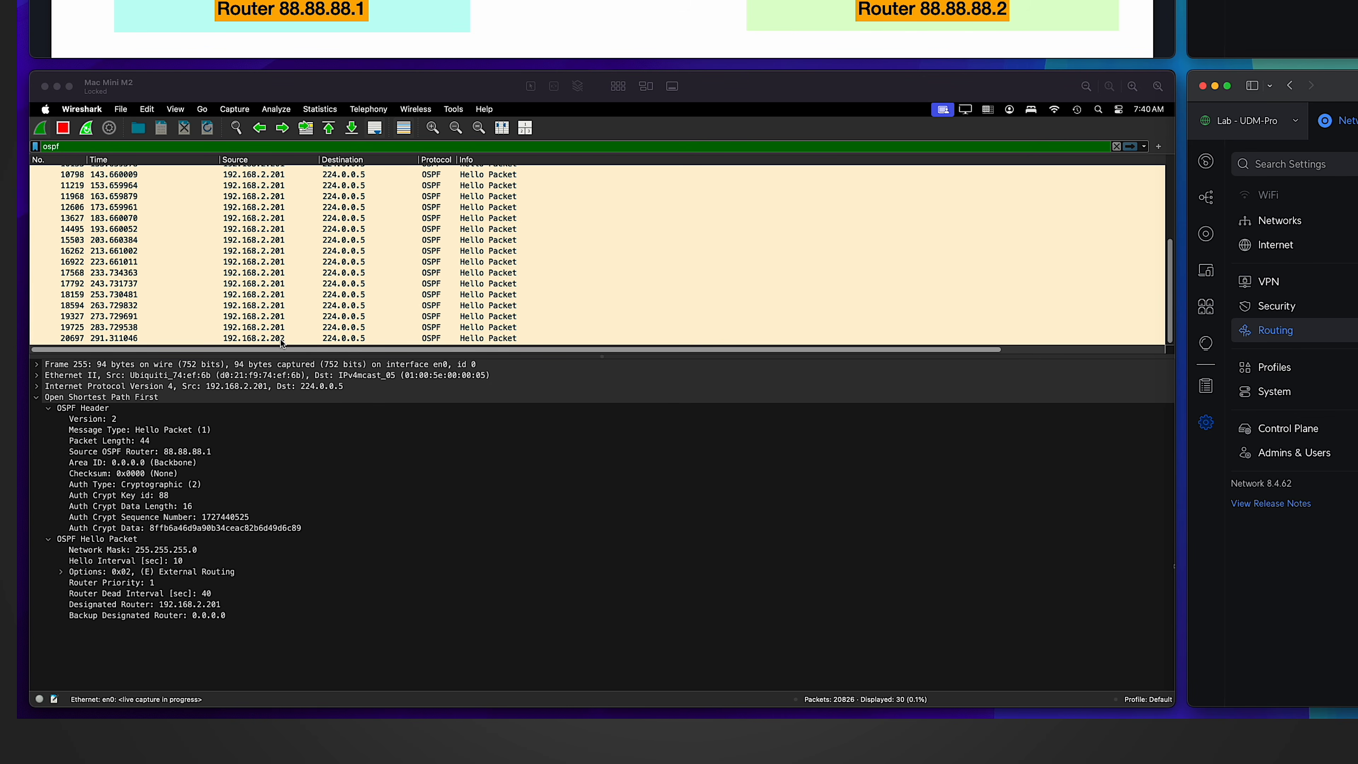
Inspect OSPF Hello packets 20697, 22021 and 22314 from 88.88.88.1 and 88.88.88.2
left_click(273, 327)
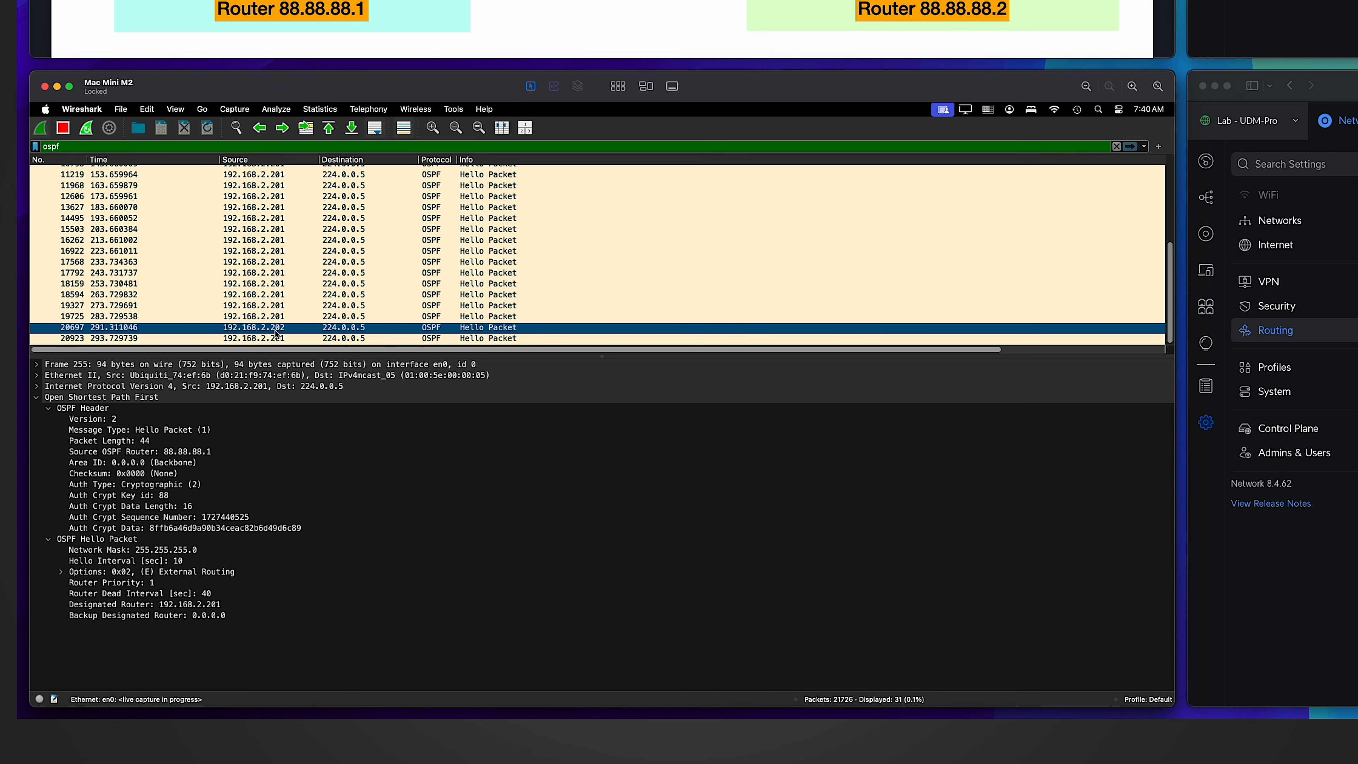
left_click(278, 318)
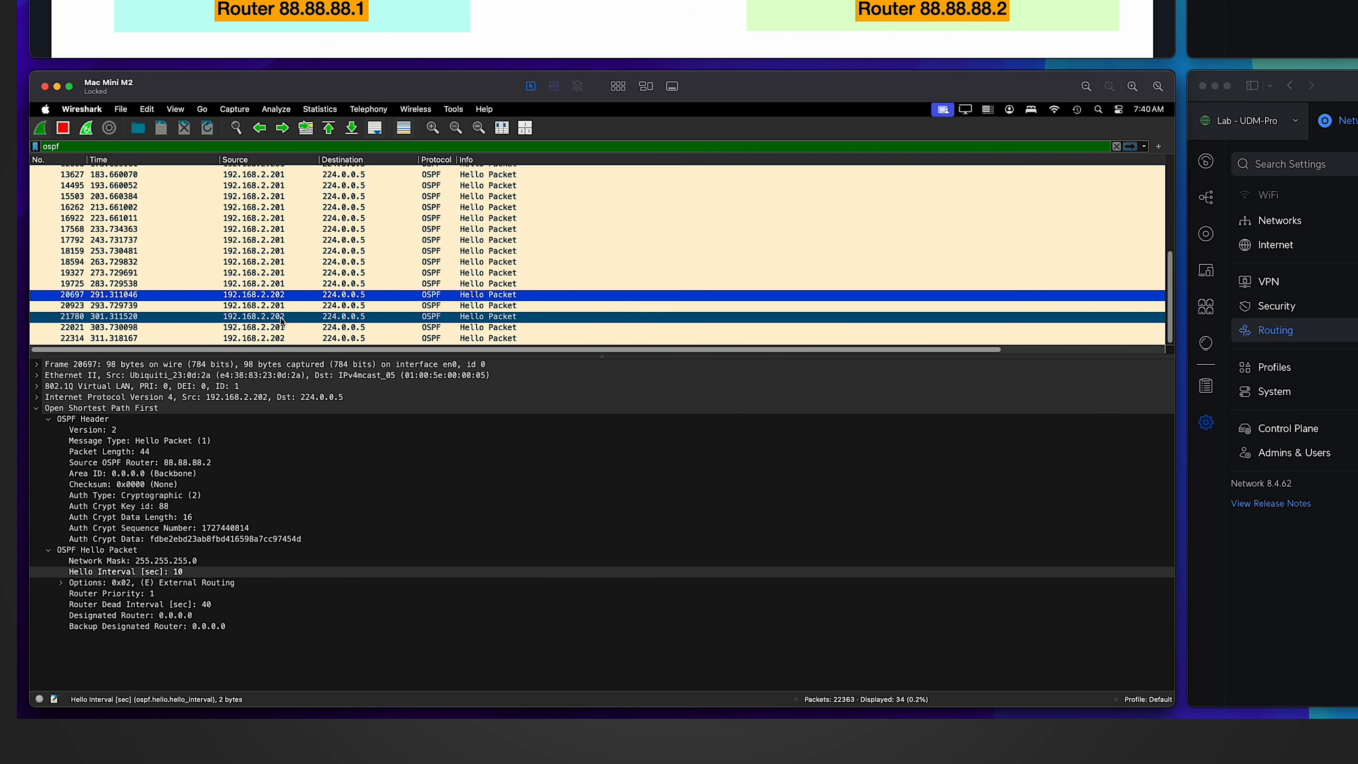
left_click(282, 320)
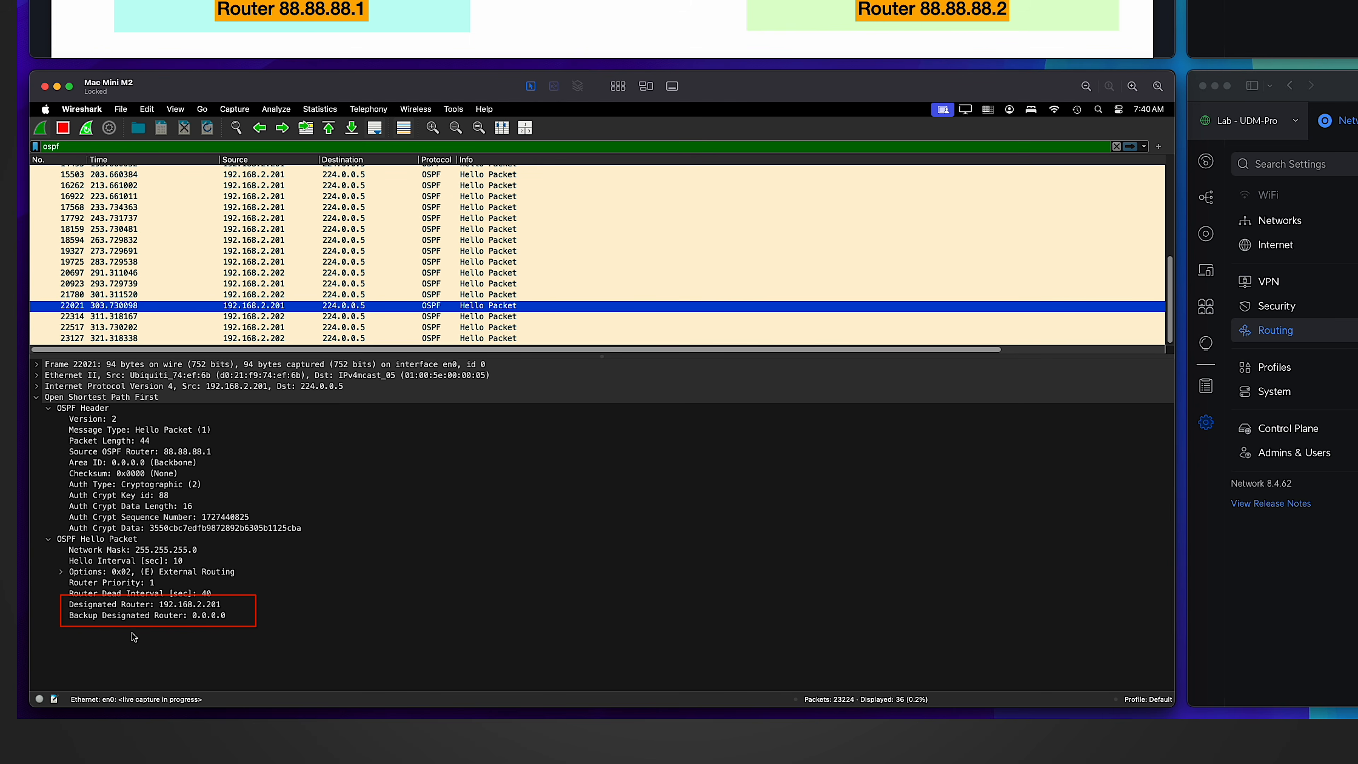
left_click(263, 317)
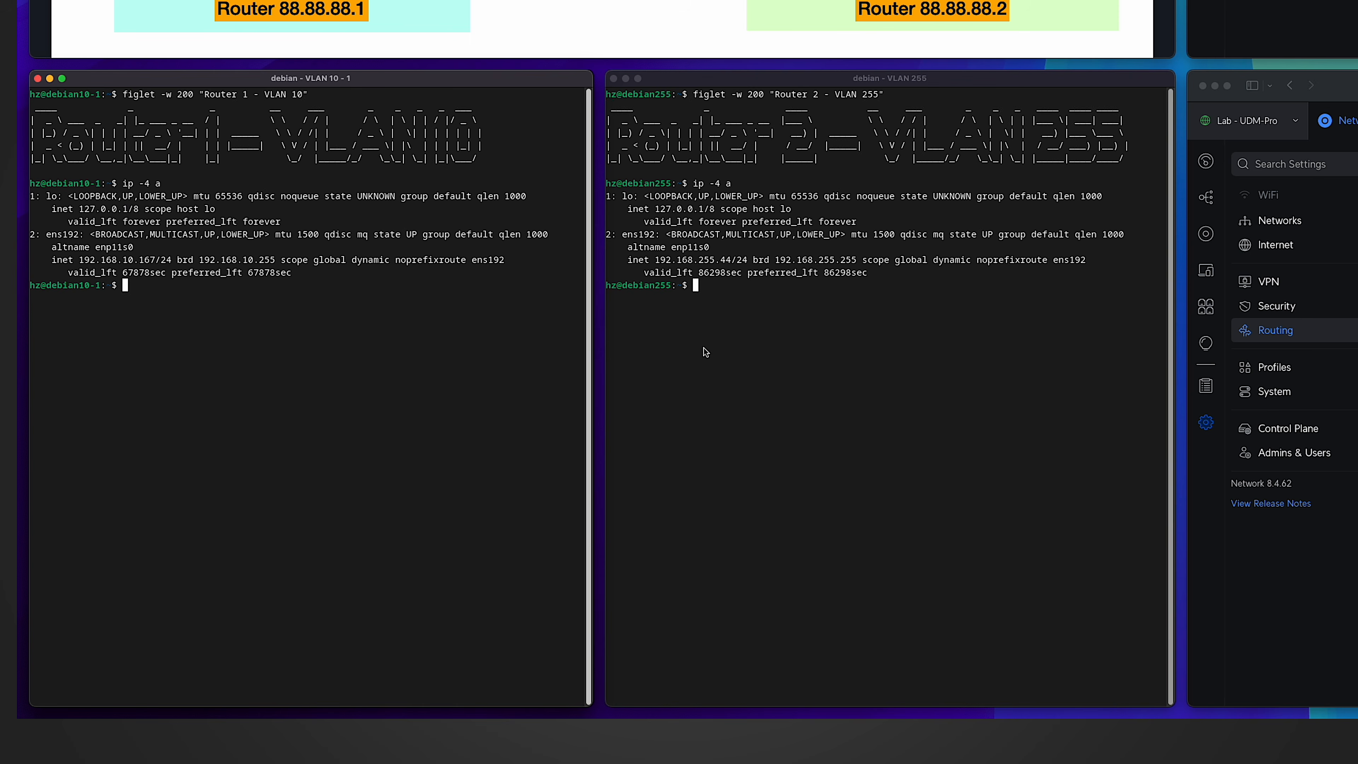
Start pinging 192.168.255.44 from the VLAN 10 host's terminal
left_click(525, 334)
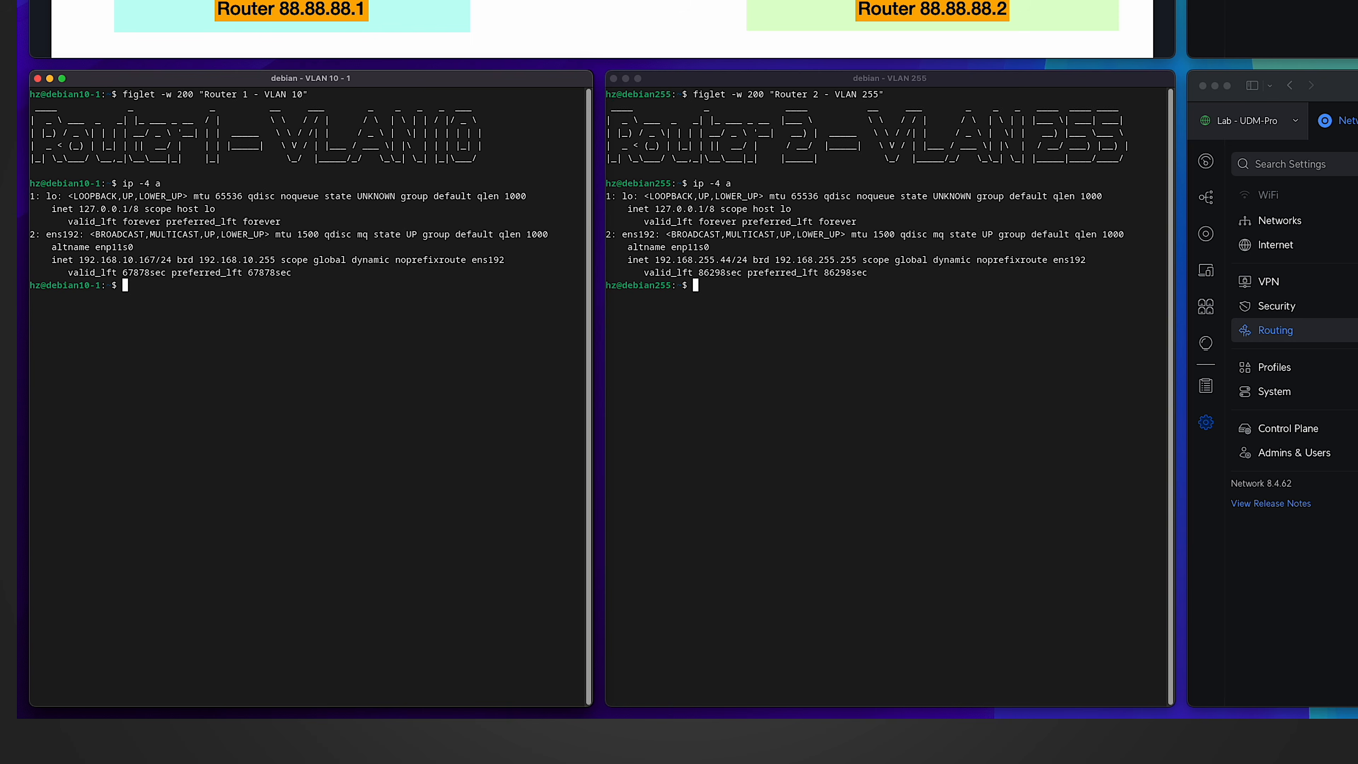
left_click(769, 285)
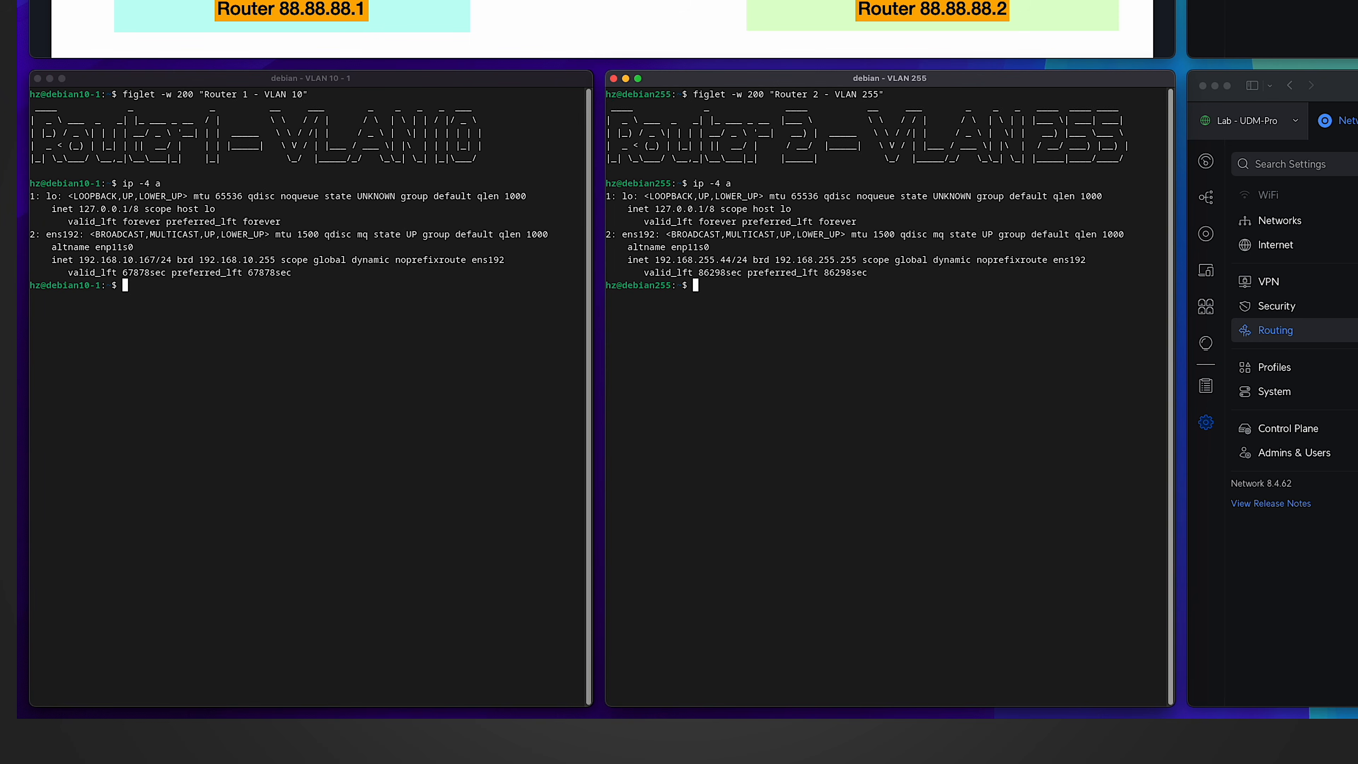
left_click(542, 110)
type("ping ")
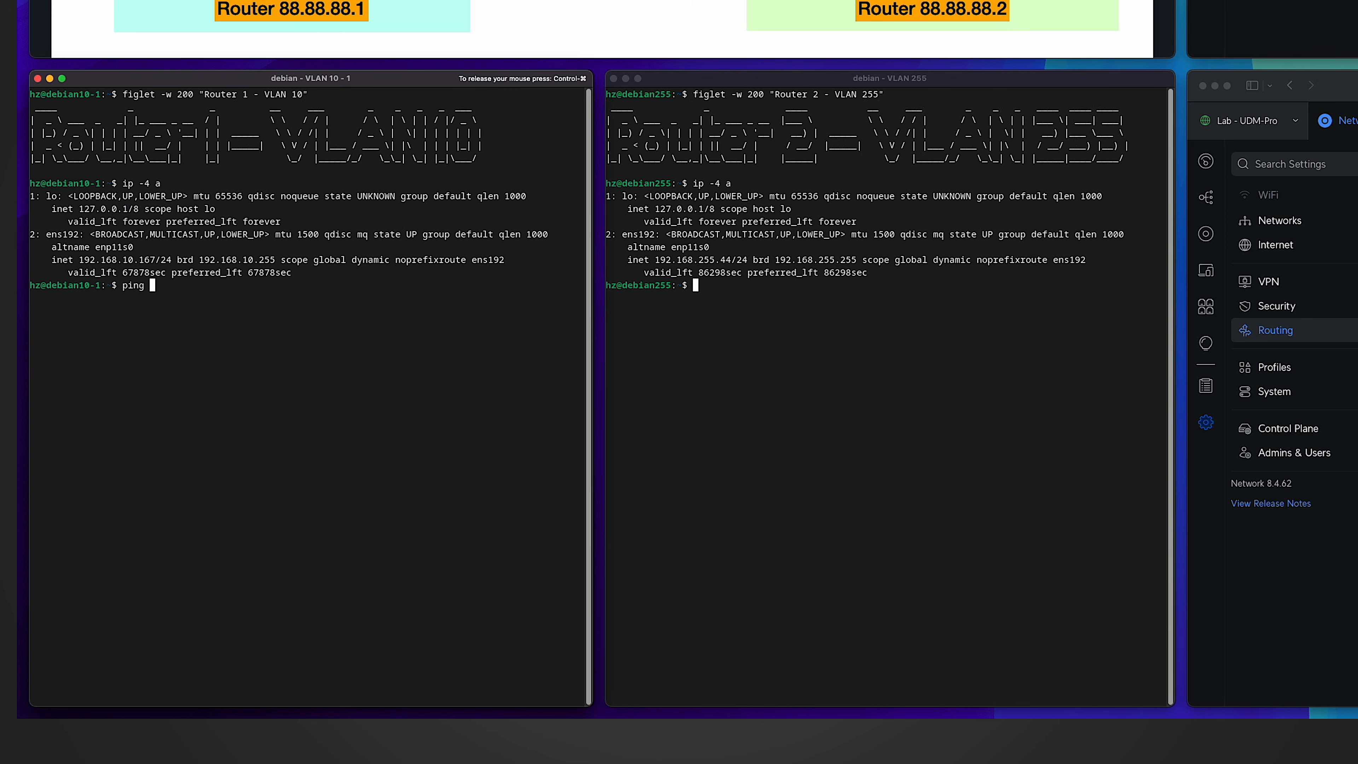
type("192.168.255.44")
key("Return")
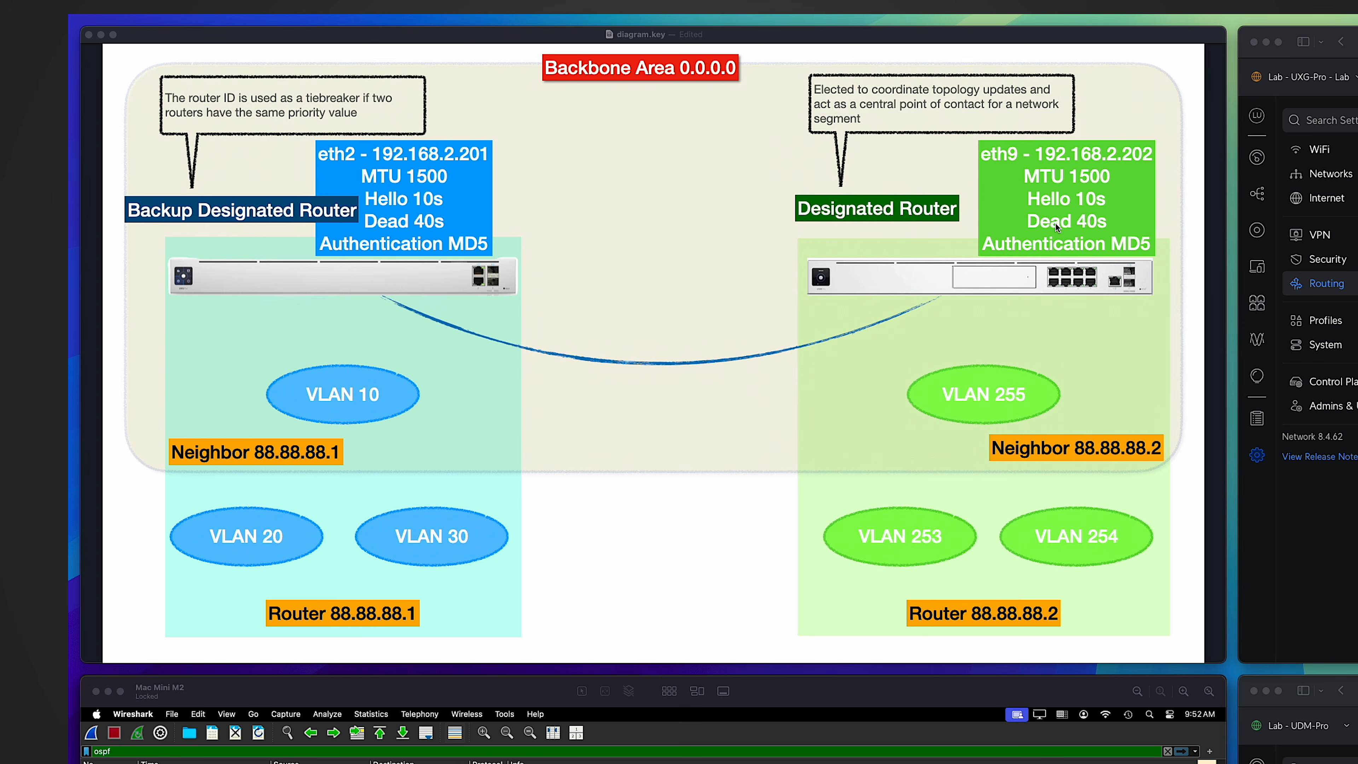
left_click(1348, 342)
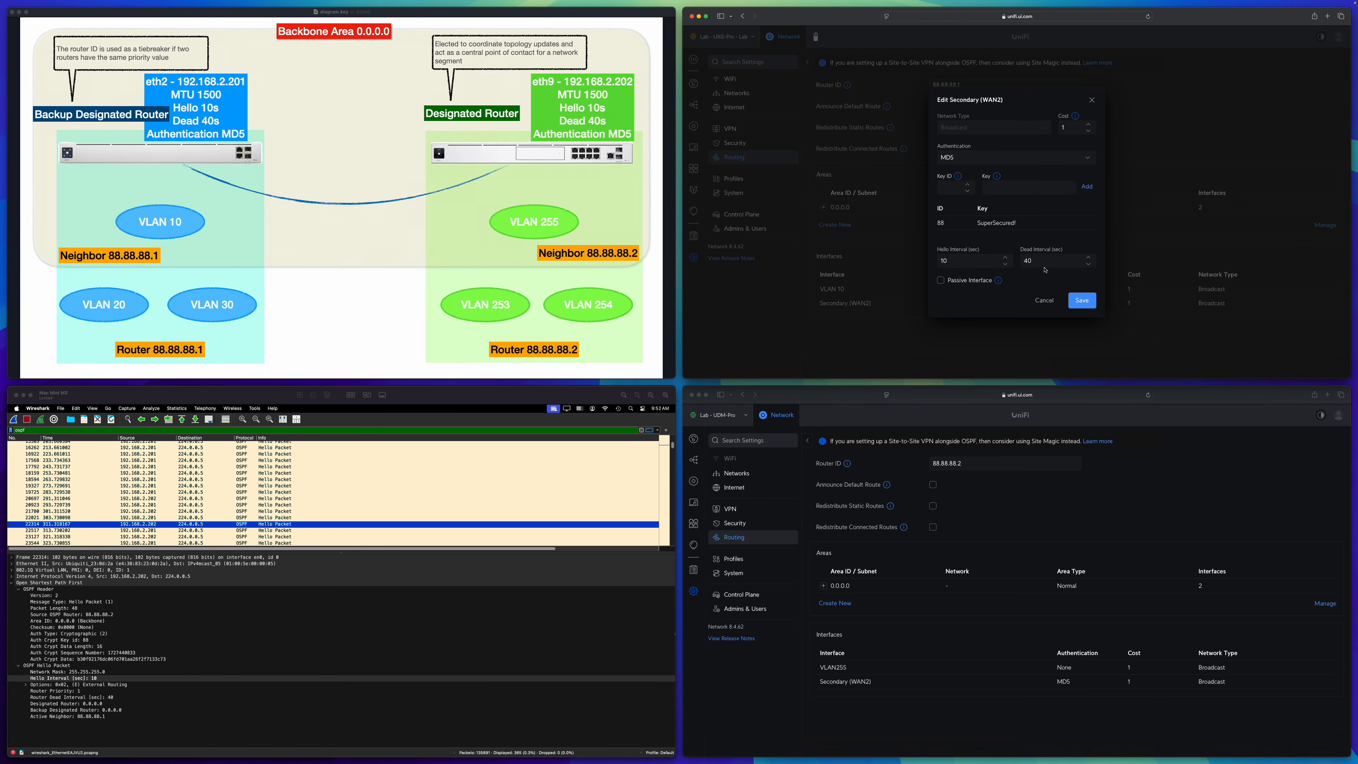
left_click(1044, 300)
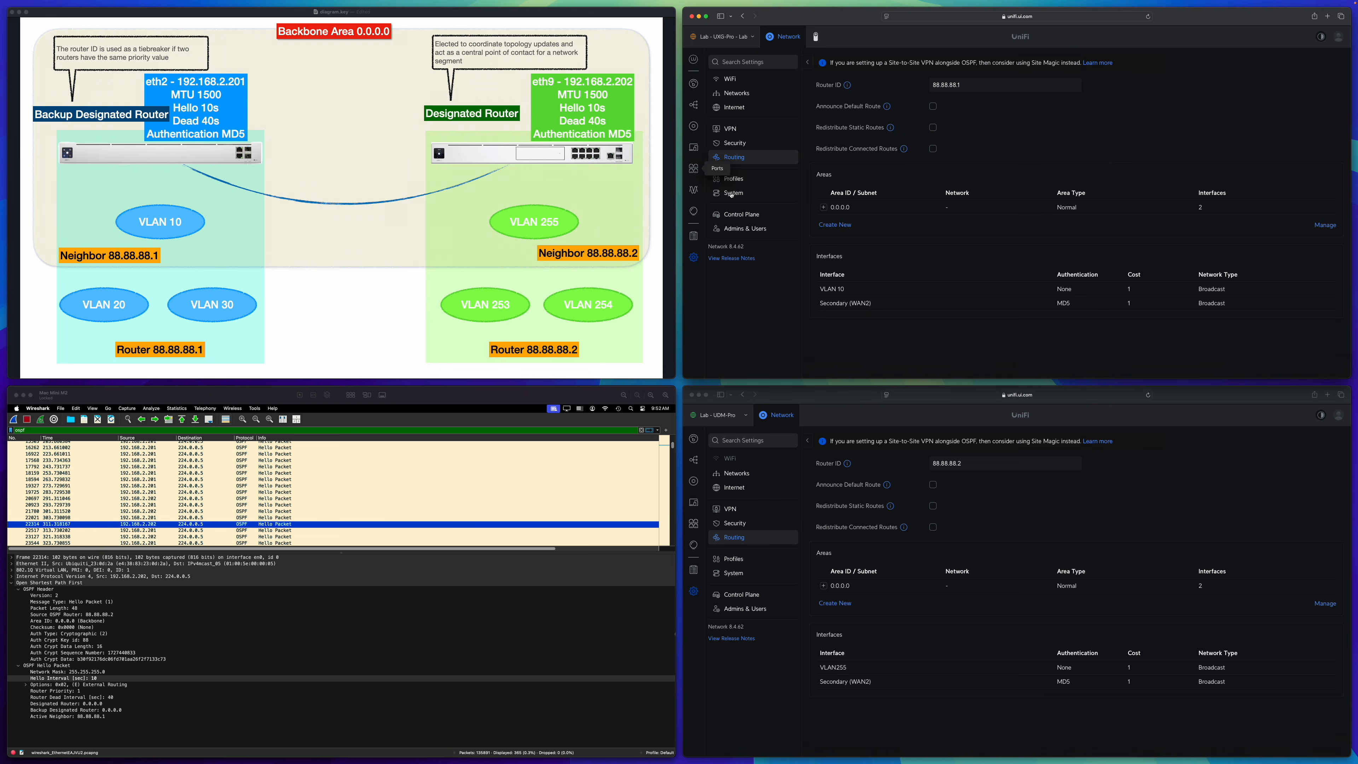
left_click(854, 687)
left_click(853, 683)
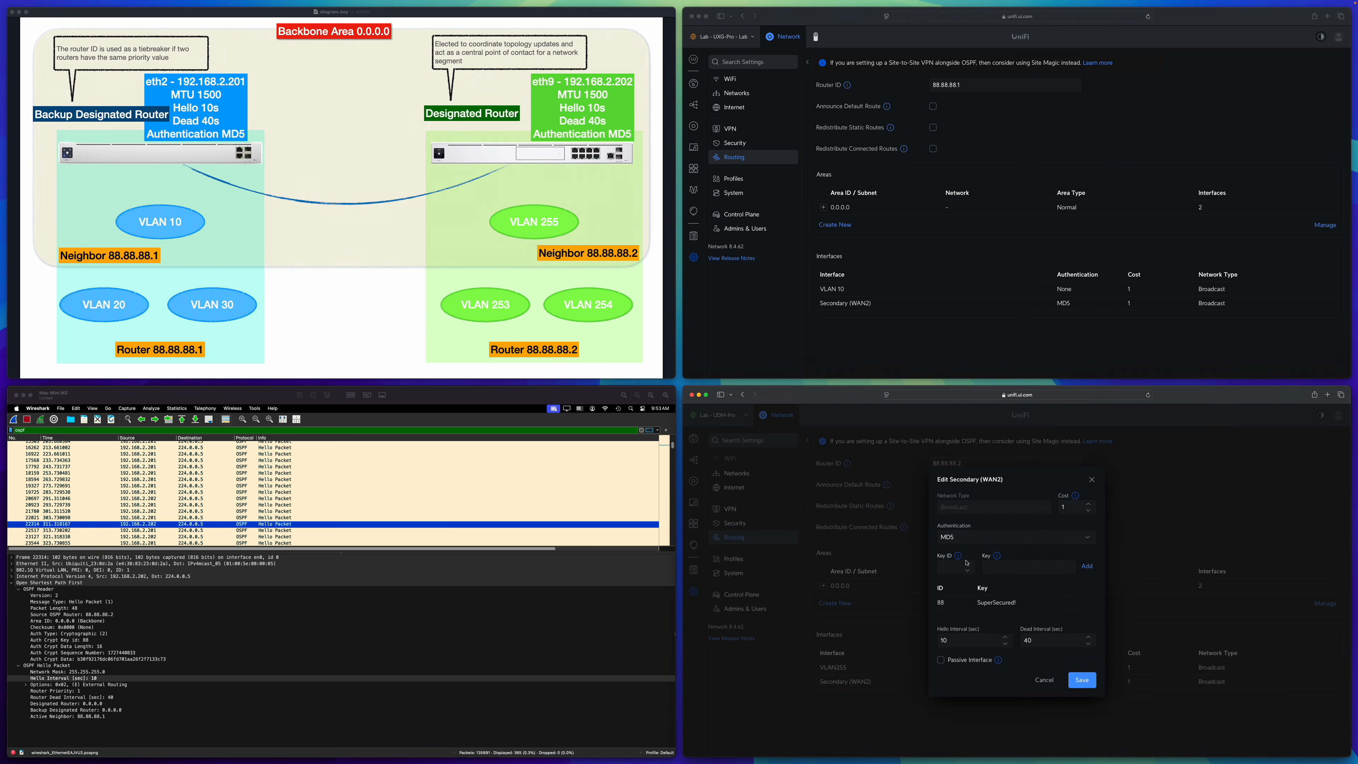
mouse_move(955, 602)
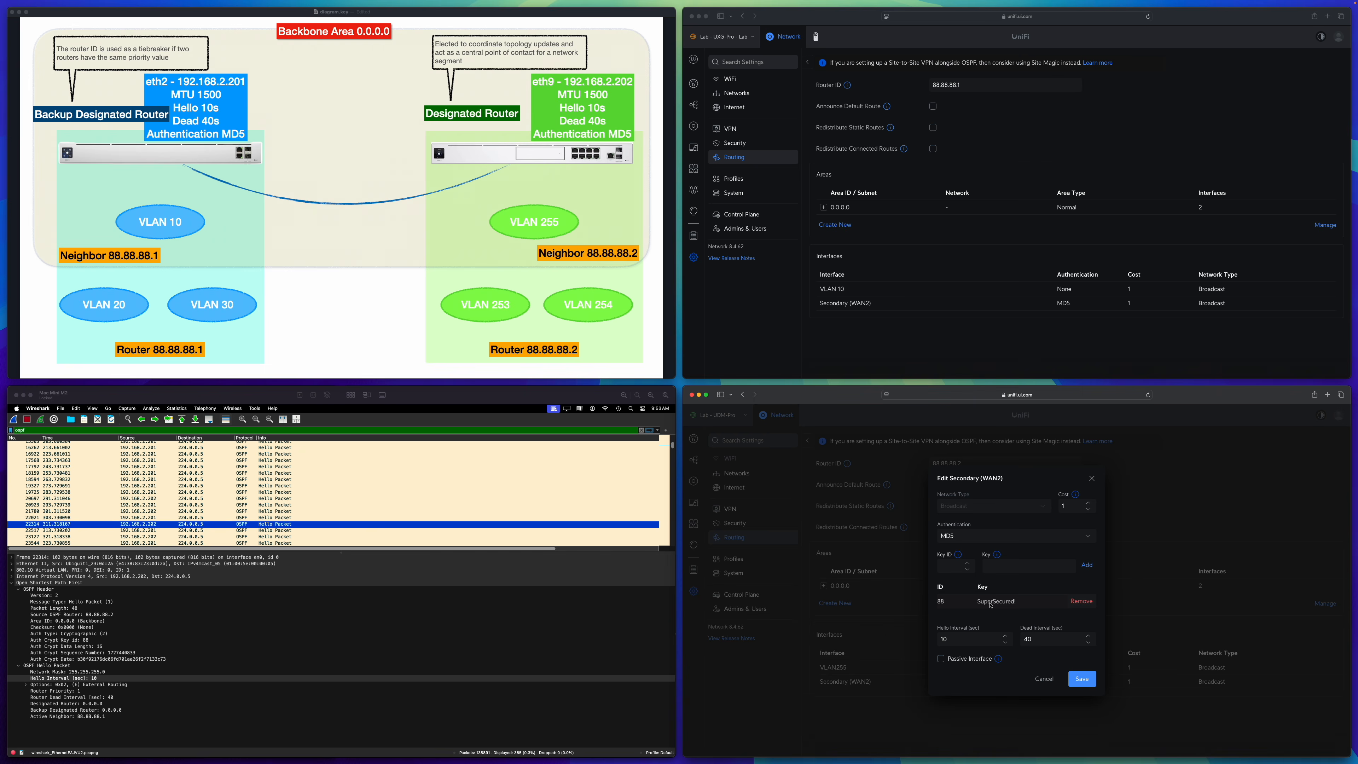
left_click(367, 316)
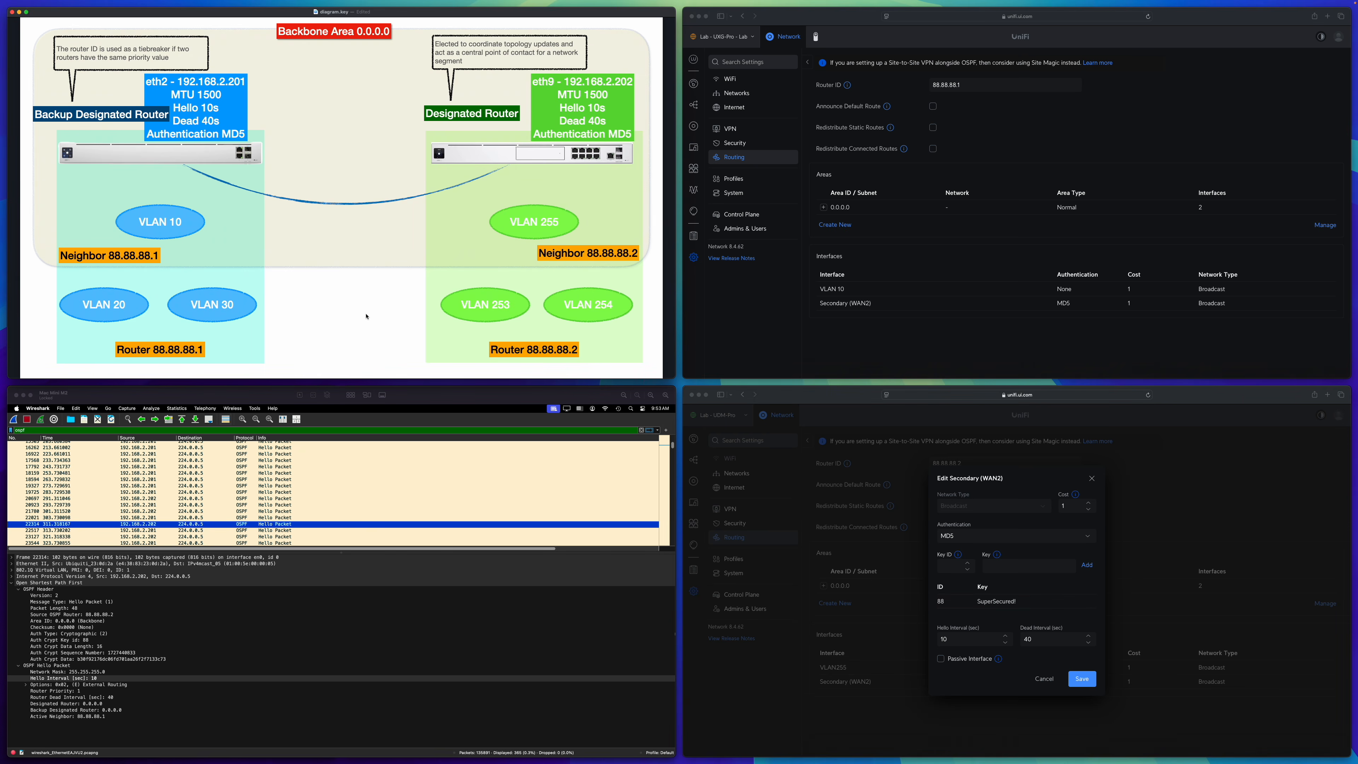
left_click(909, 657)
left_click(375, 317)
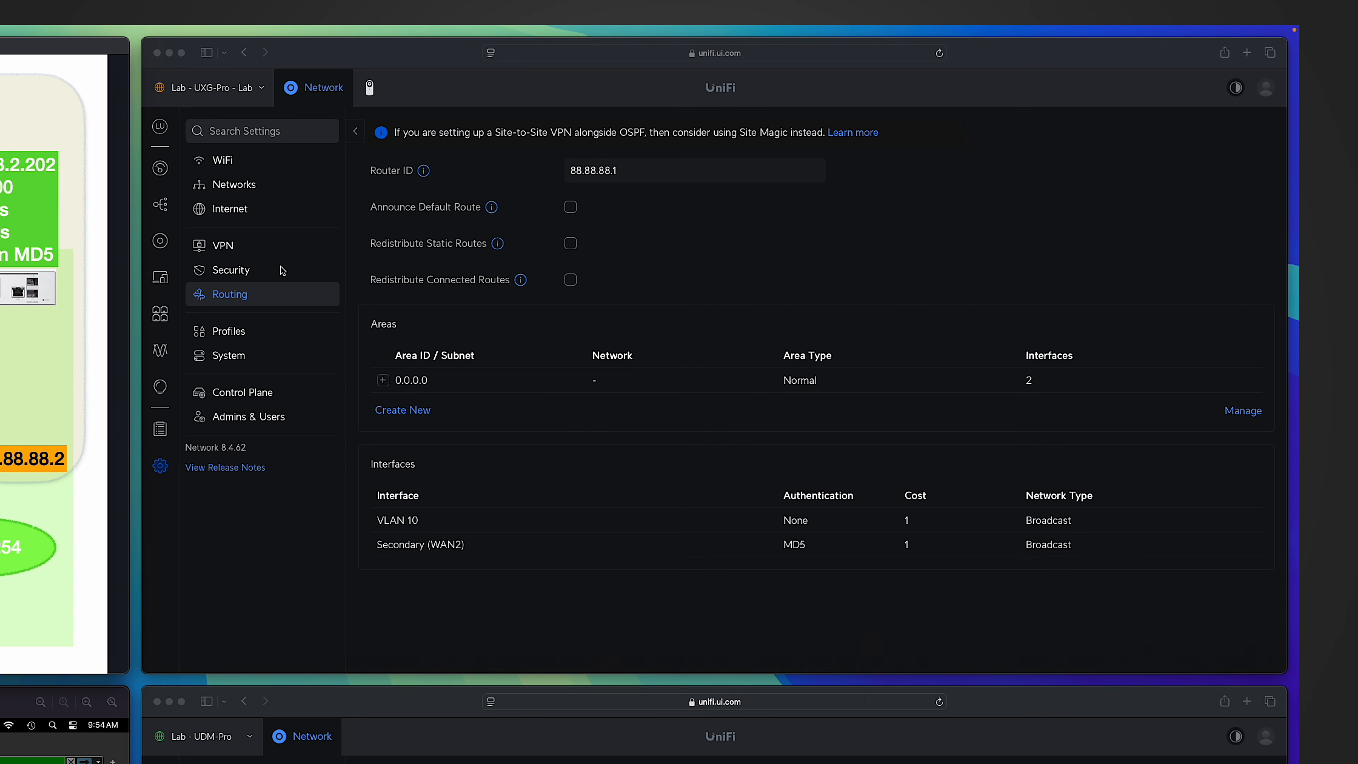
Show the UXG-Pro's Security settings with its Traffic & Firewall Rules list
left_click(247, 270)
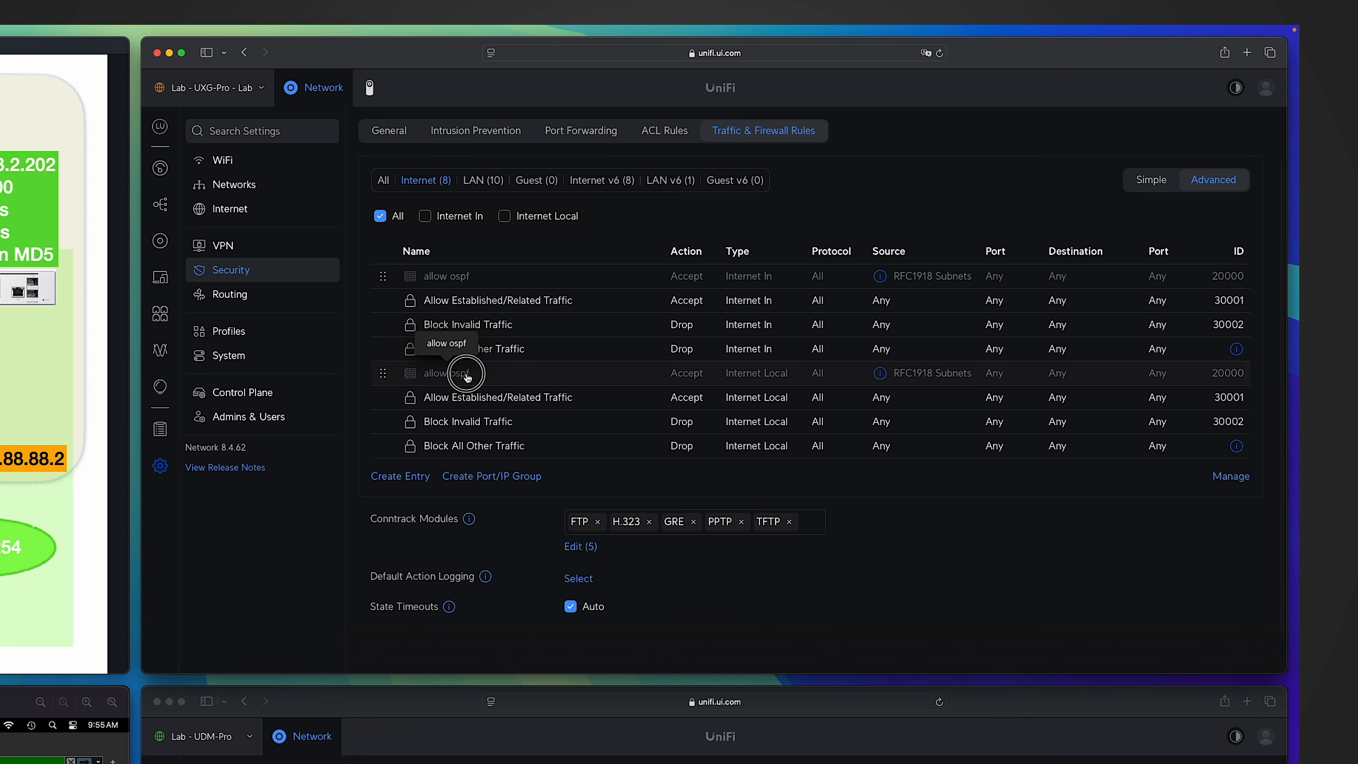
Review the Internet Local and Internet In allow ospf rules (Accept, source RFC1918 Subnets)
left_click(464, 373)
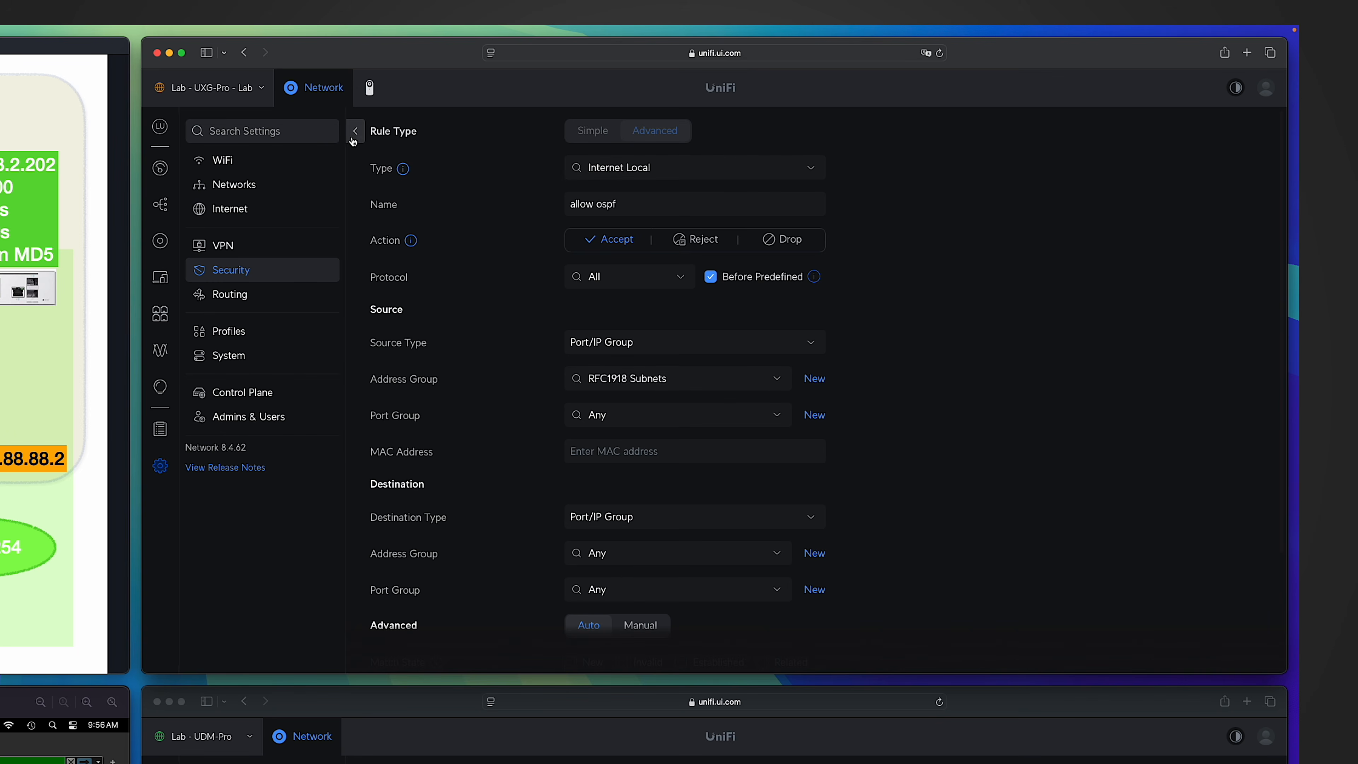
left_click(355, 133)
left_click(470, 373)
Show the UDM-Pro's firewall rules, then bring up Wireshark's capture setup to restart capturing
left_click(356, 131)
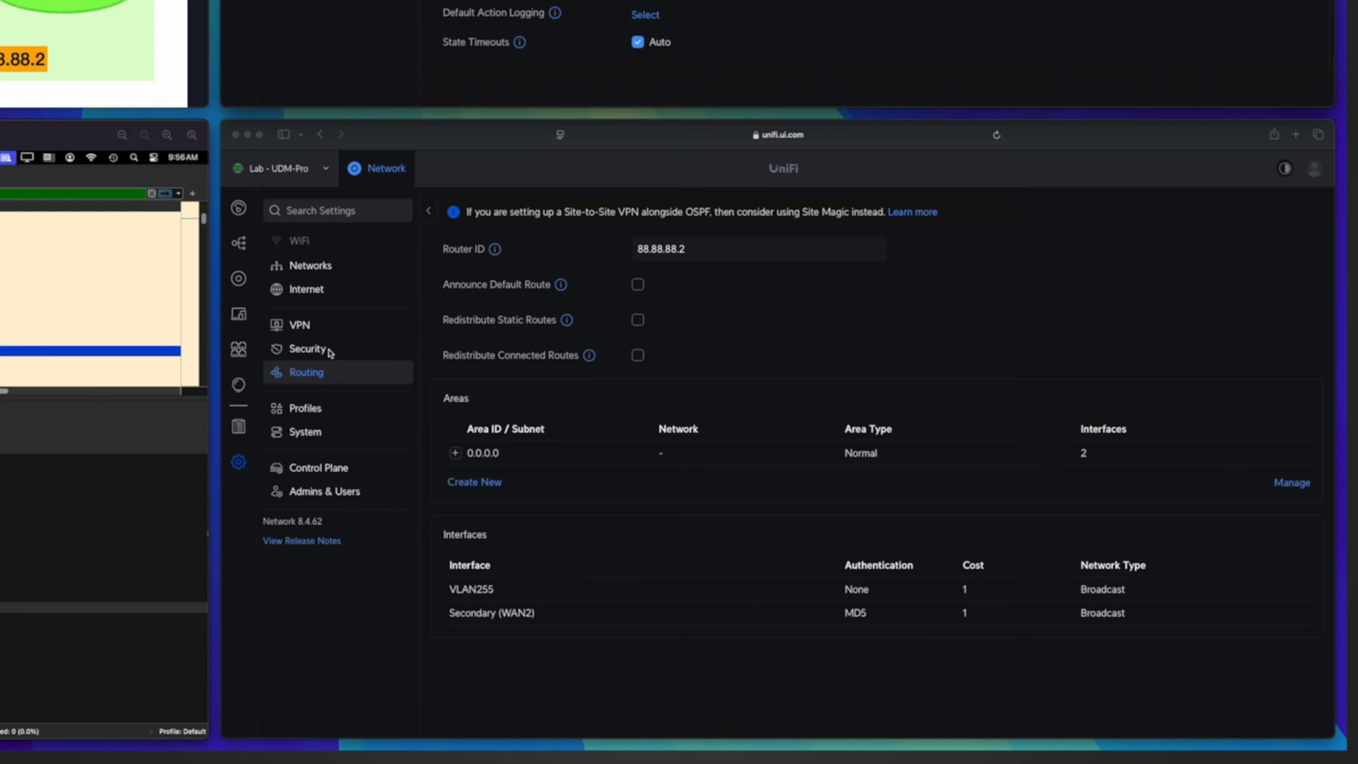
left_click(298, 340)
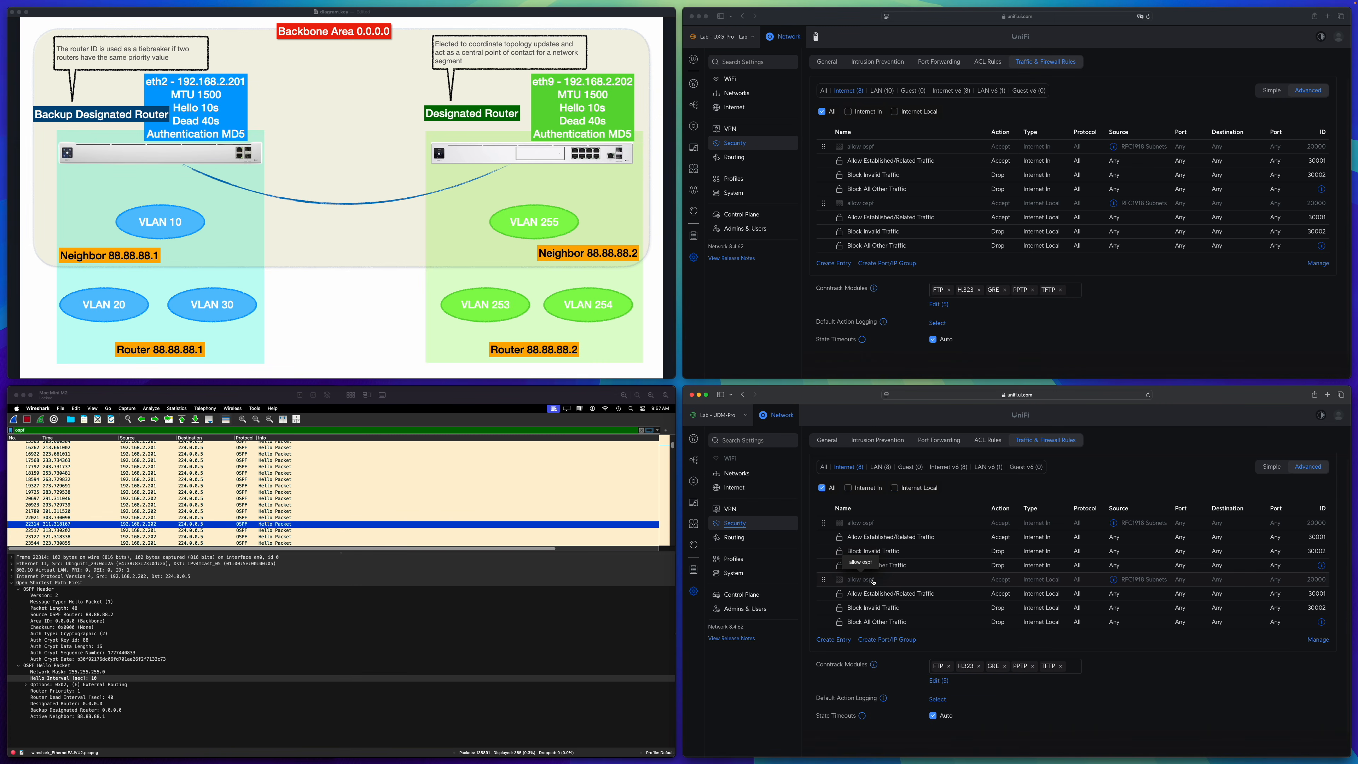
left_click(102, 395)
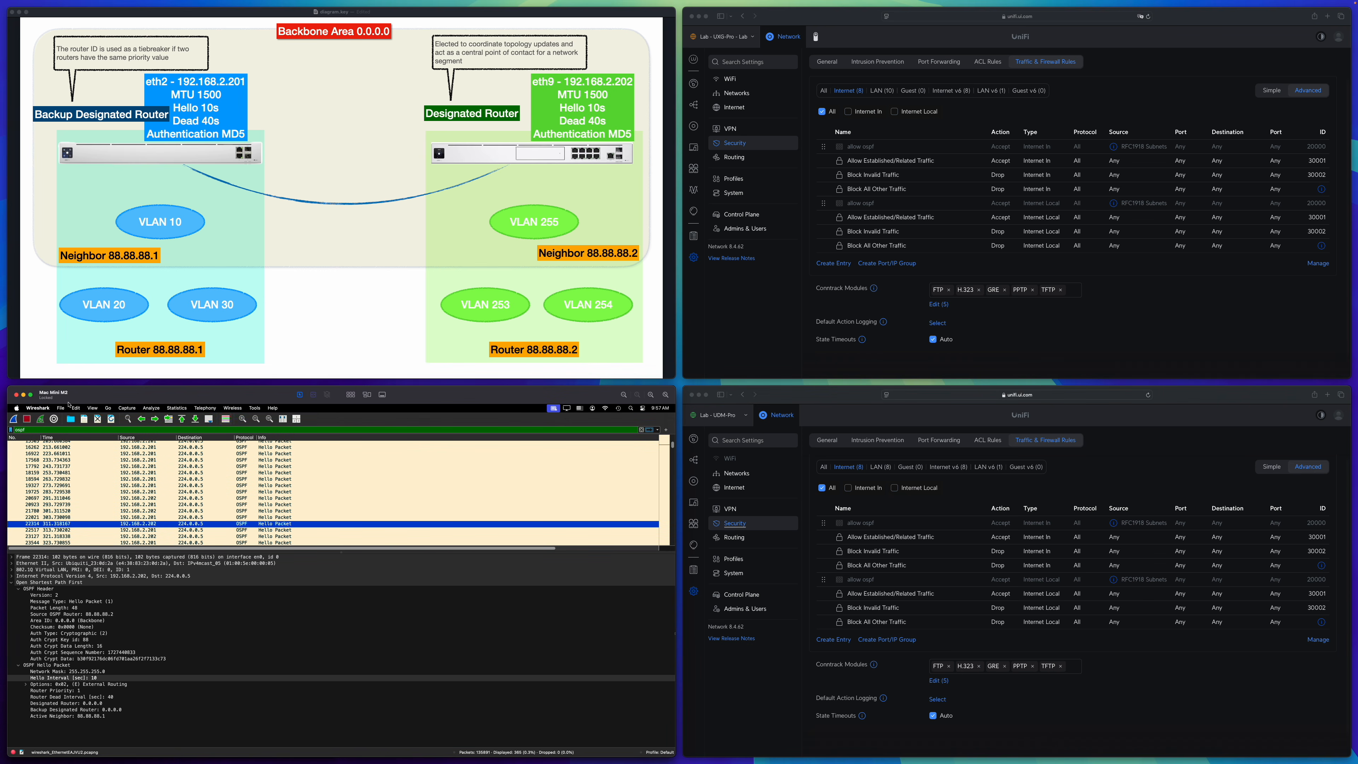
left_click(54, 420)
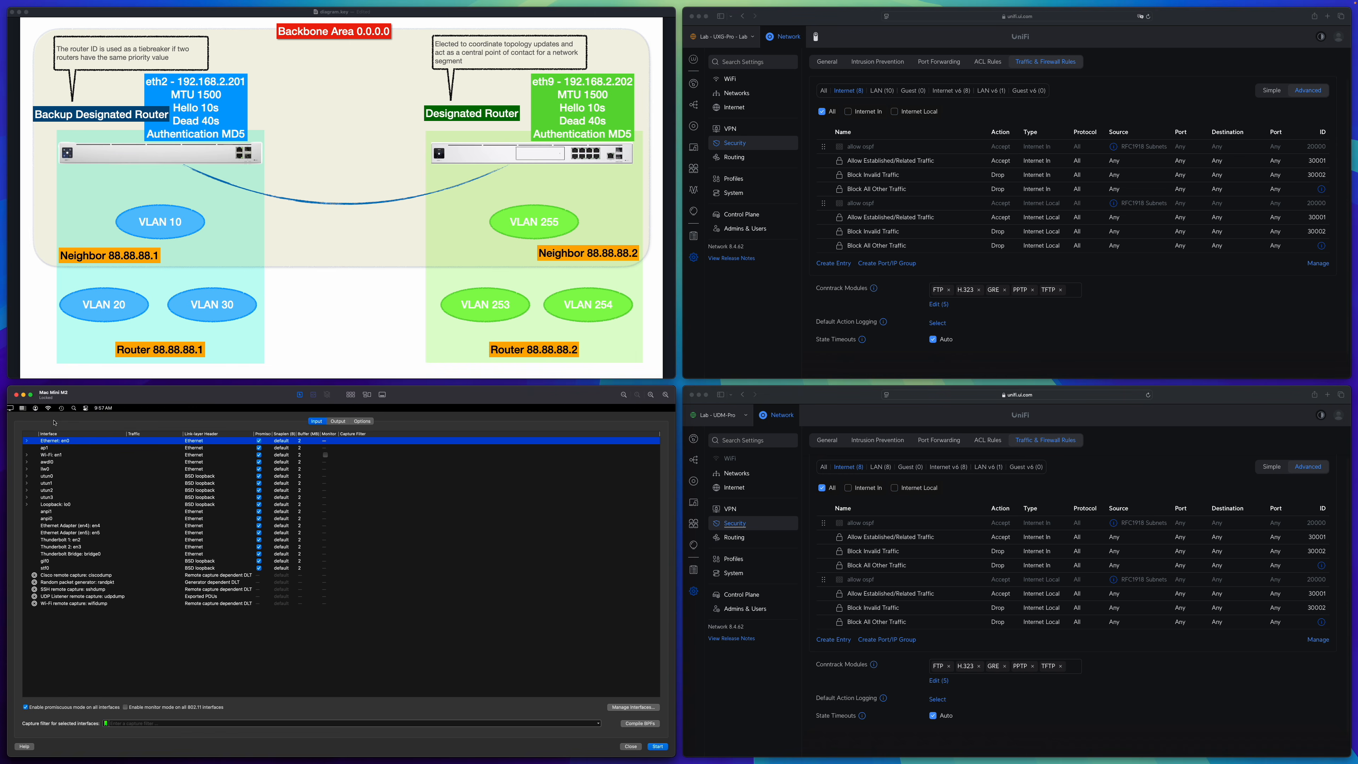
Restart the live capture and resume the allow ospf rules on both UXG-Pro and UDM-Pro
left_click(652, 747)
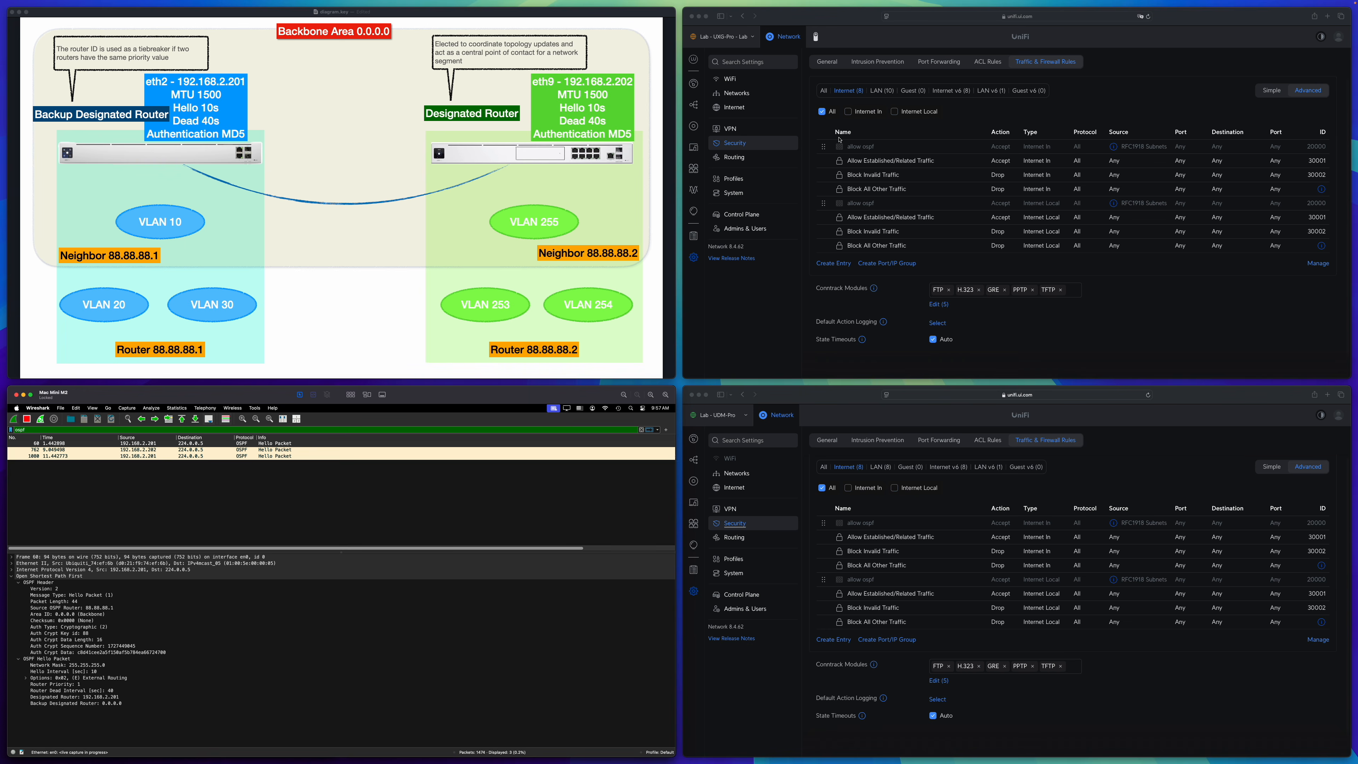
left_click(1113, 243)
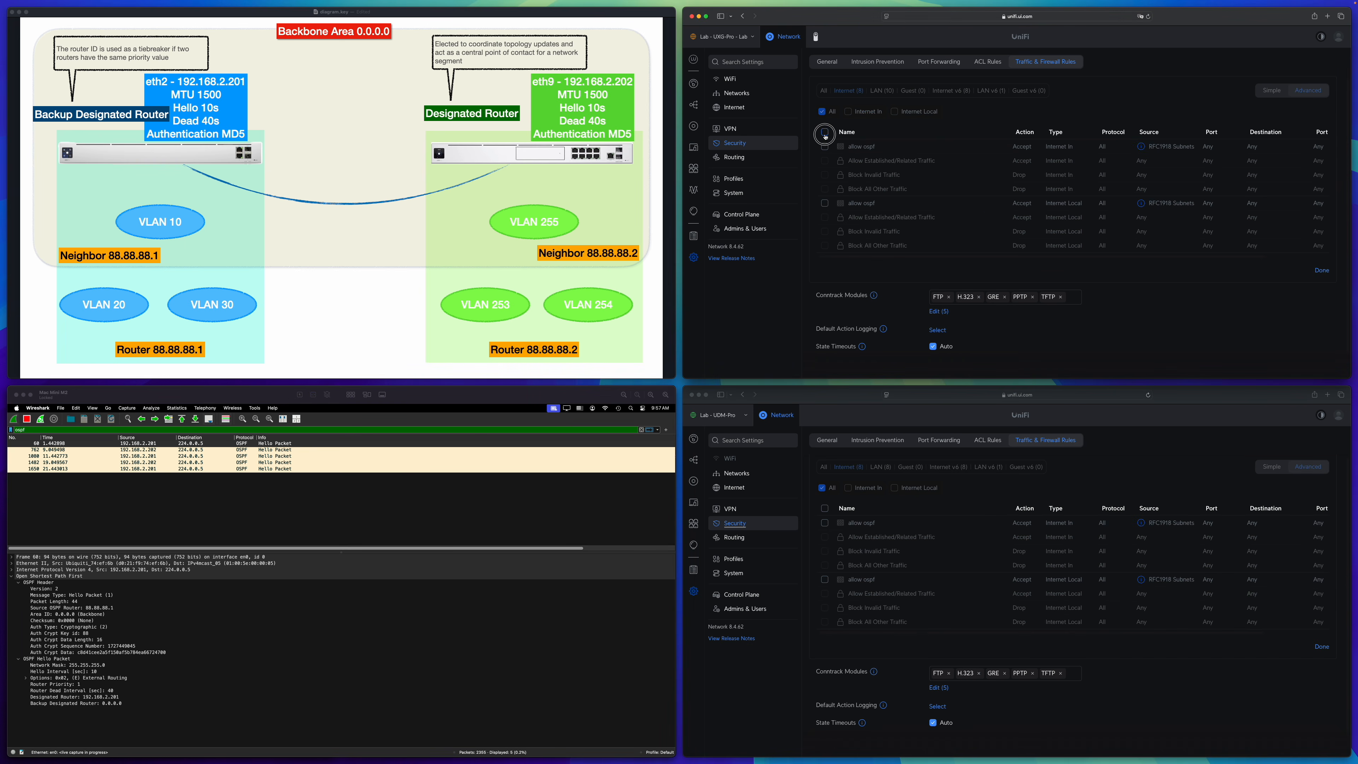
left_click(825, 146)
left_click(840, 270)
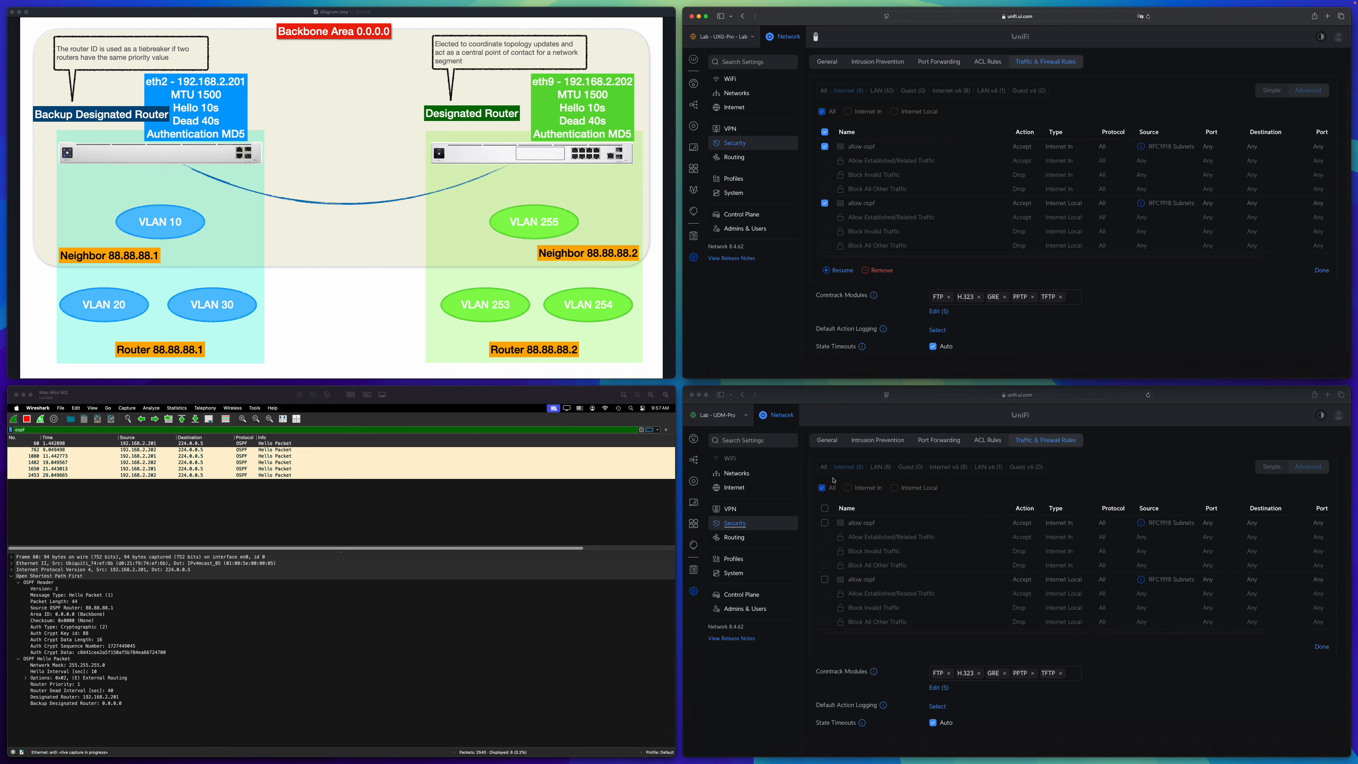
left_click(825, 511)
left_click(824, 509)
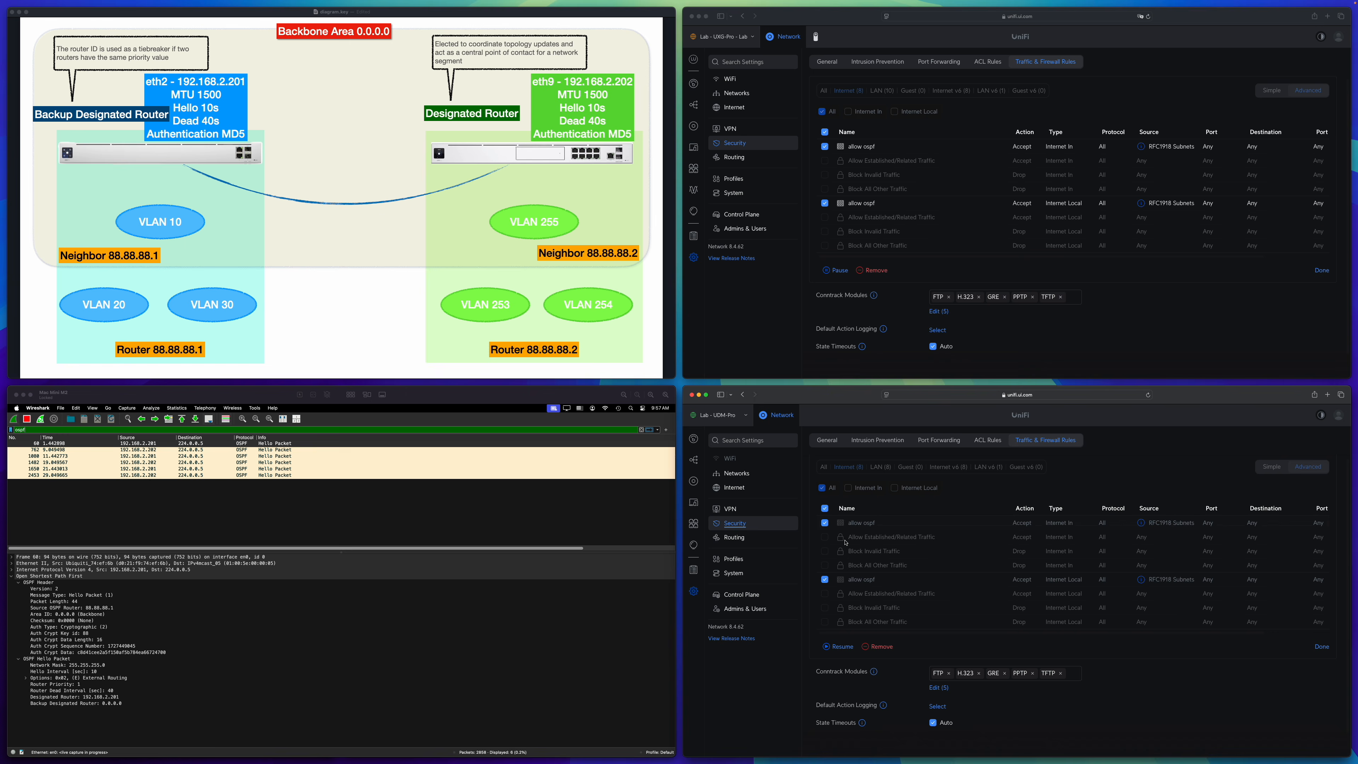
left_click(840, 647)
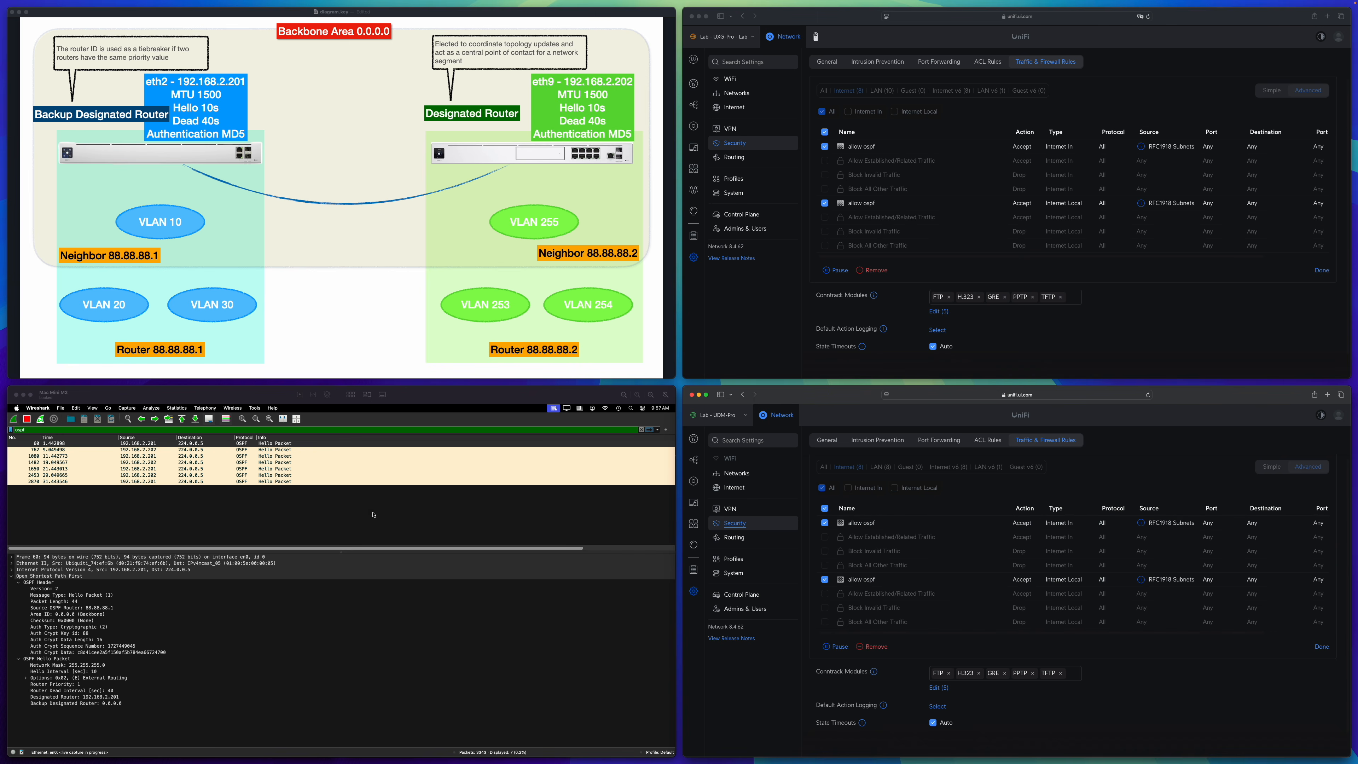
left_click(302, 518)
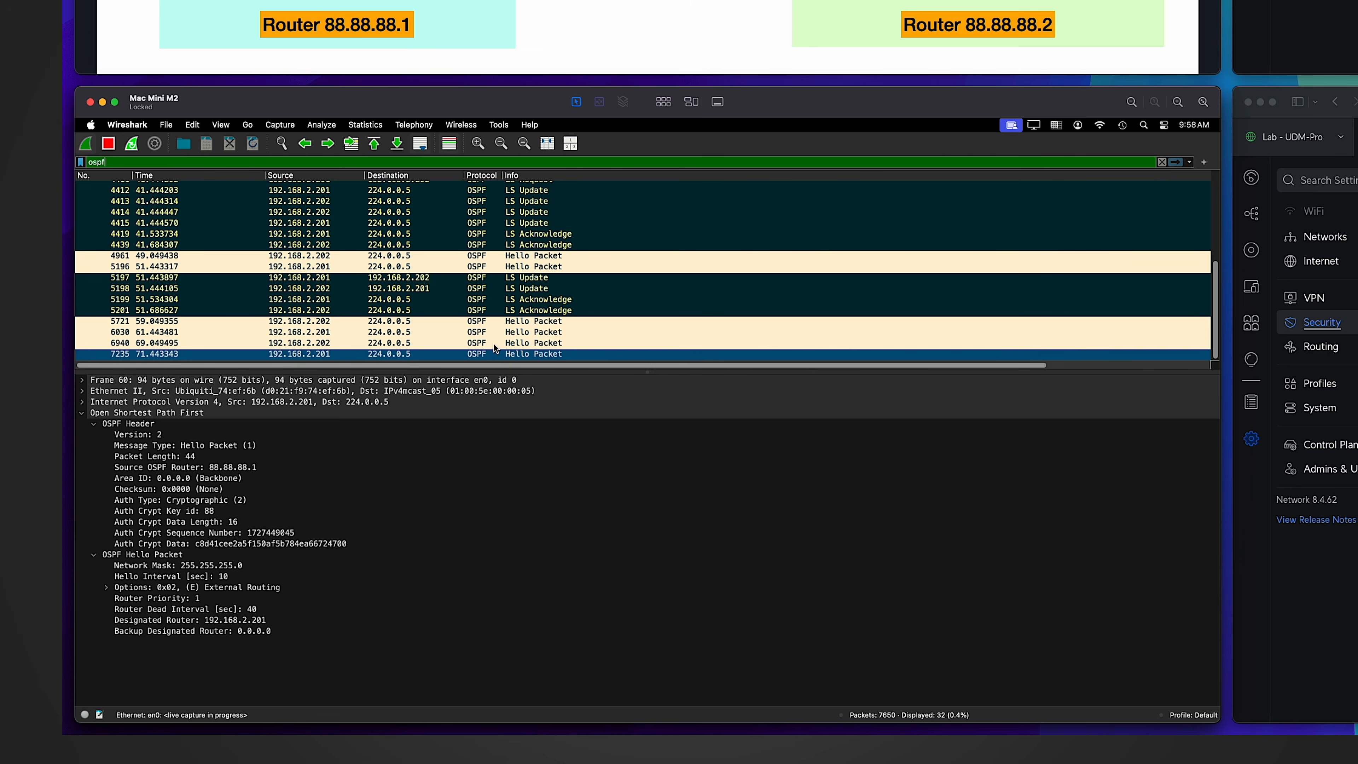
Inspect the Hello from 88.88.88.1, then the next Hello from 88.88.88.2 with cryptographic authentication
left_click(329, 355)
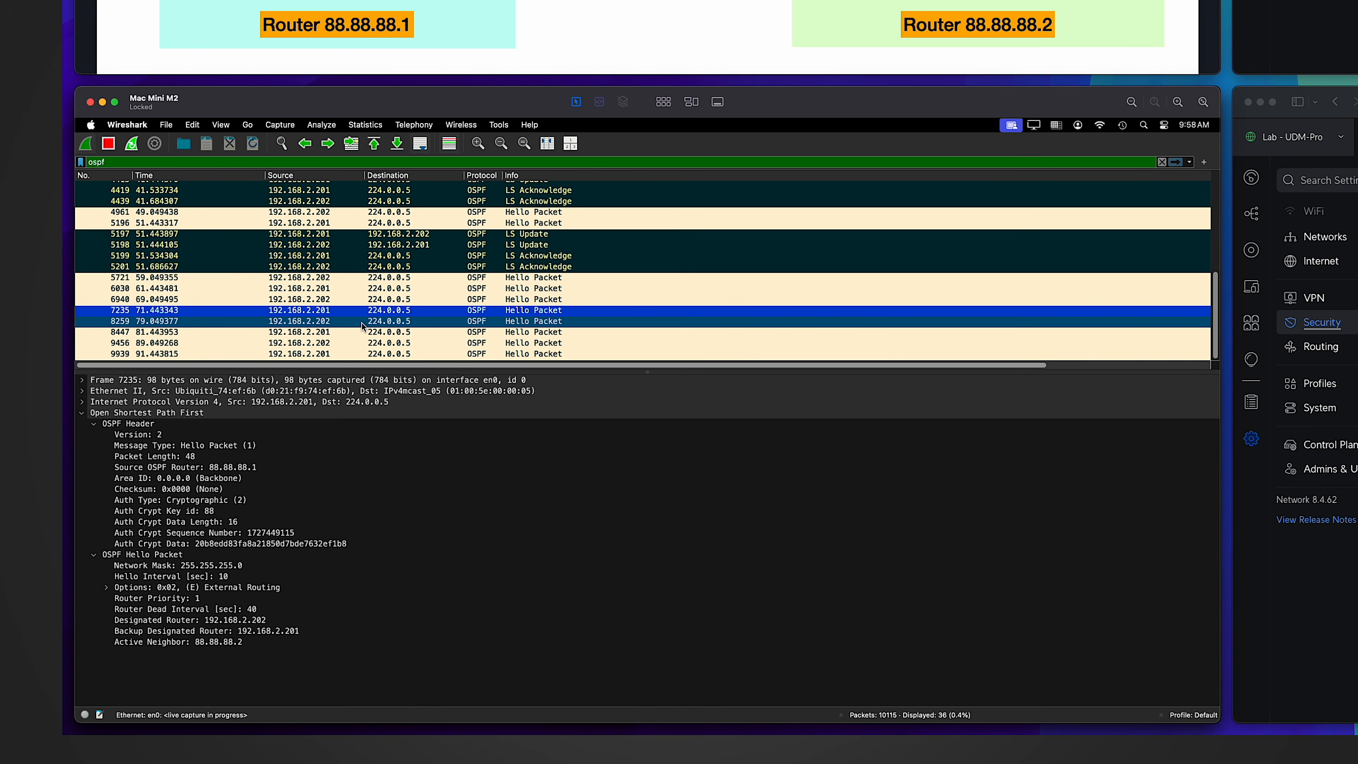
key("Down")
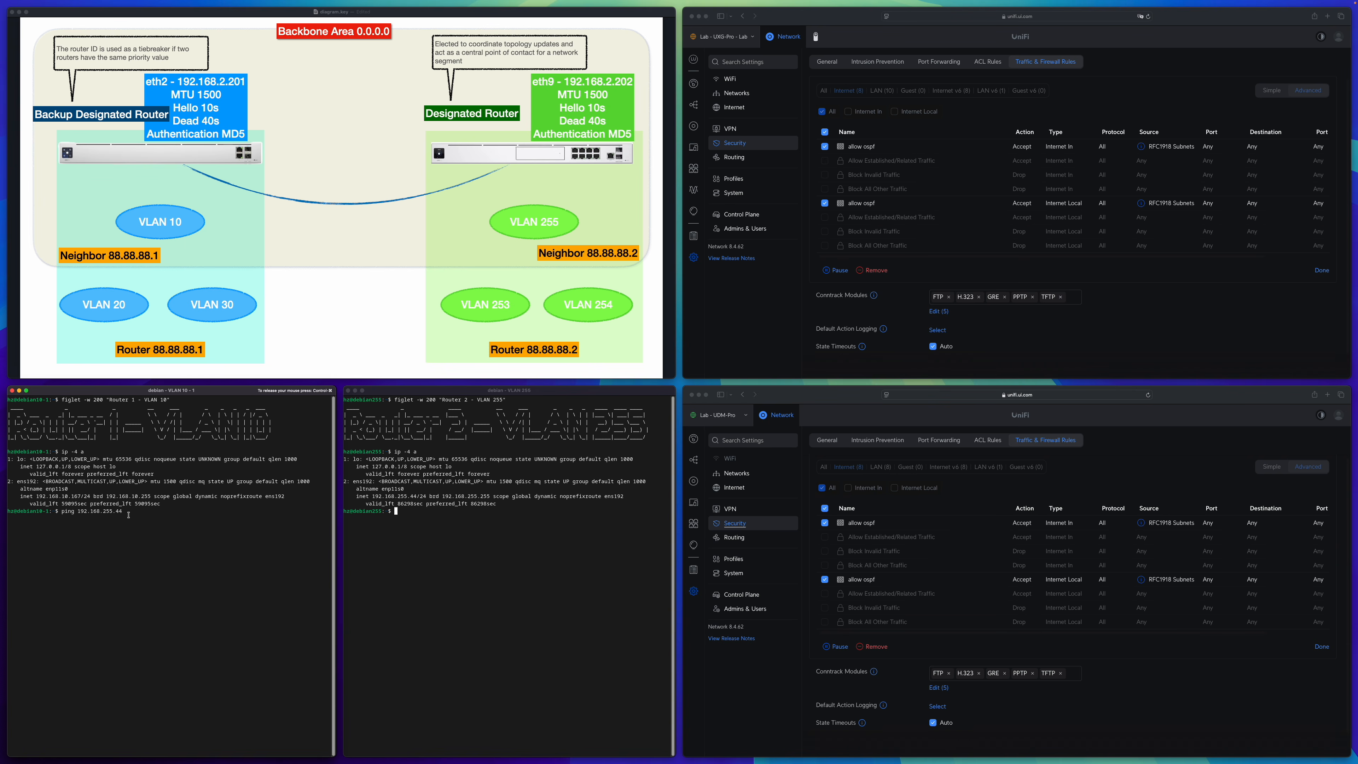
Ping 192.168.255.44 from VLAN 10 and 192.168.10.167 from VLAN 255, then stop both pings
key("Return")
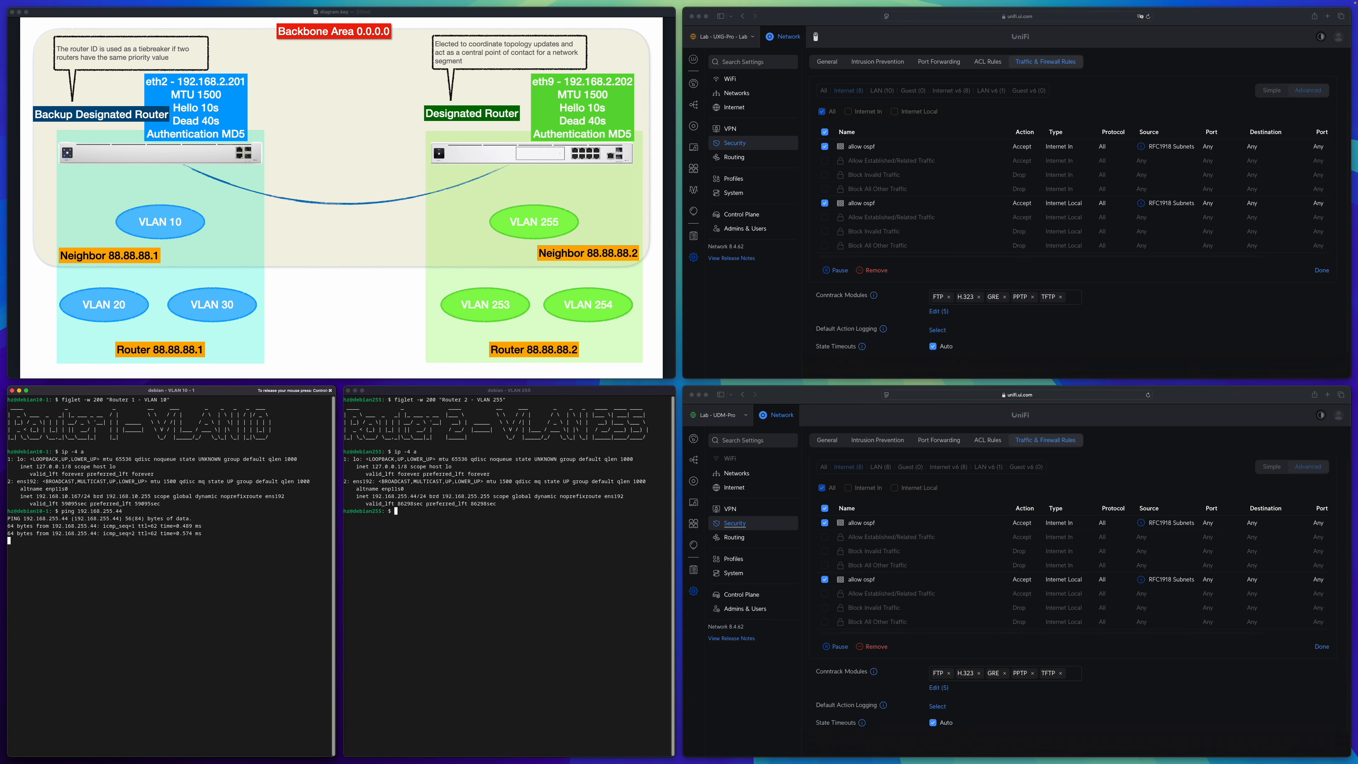
left_click(444, 574)
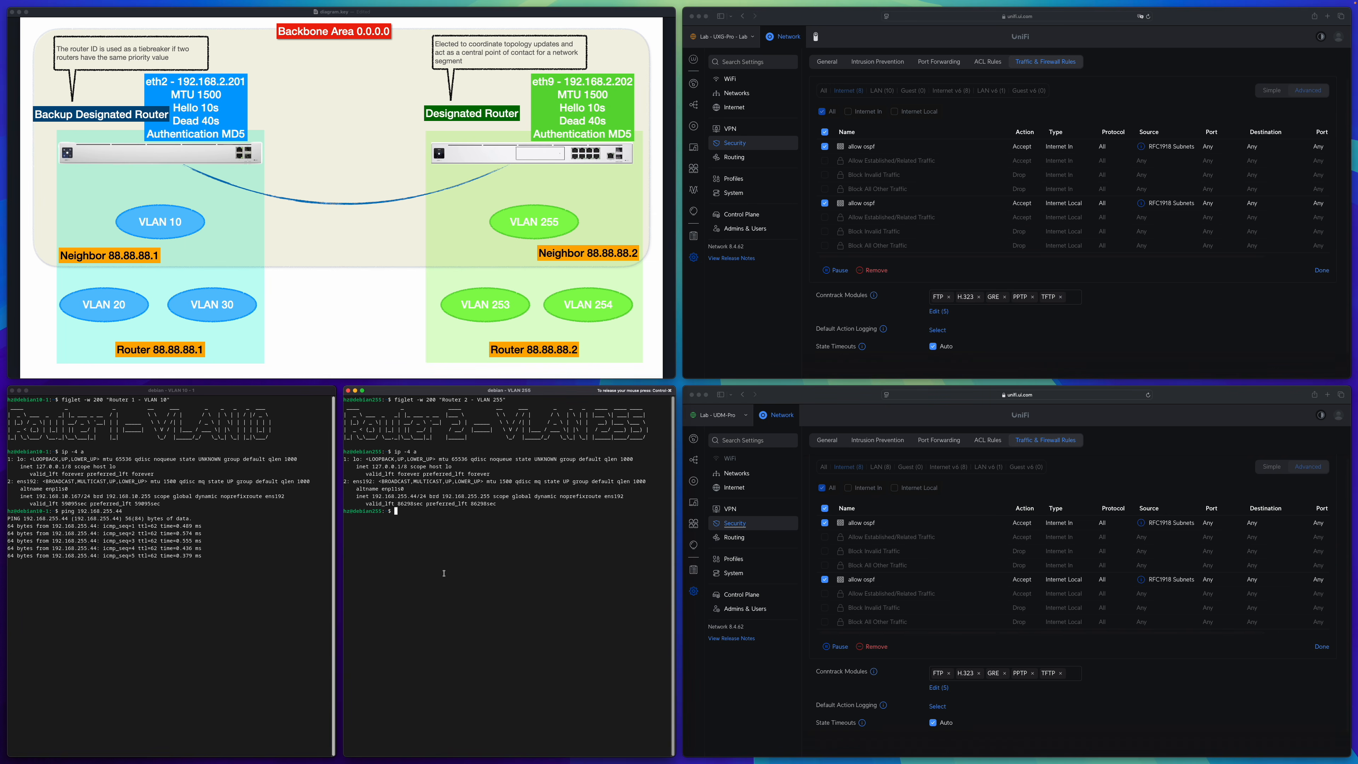
type("ping 192.168.10.167")
key("Return")
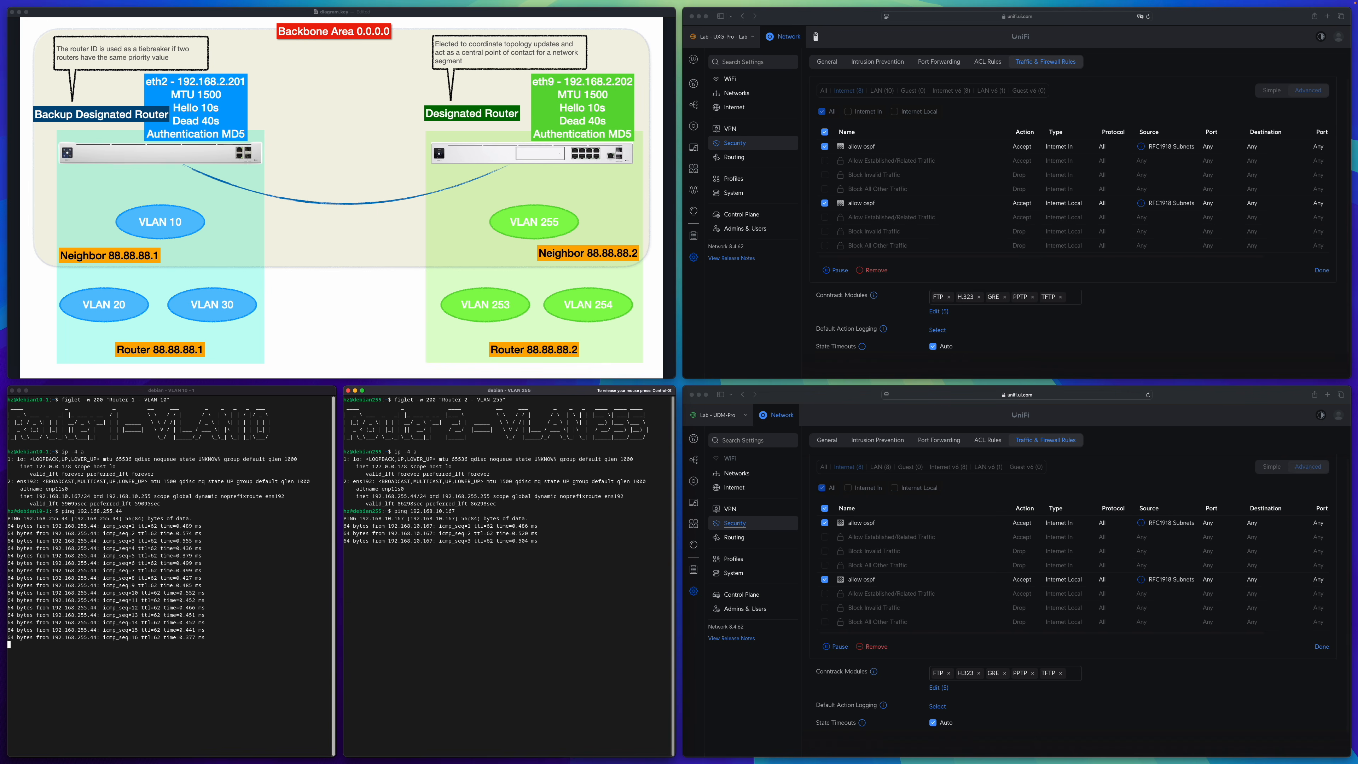
key("ctrl+c")
left_click(198, 527)
key("ctrl+c")
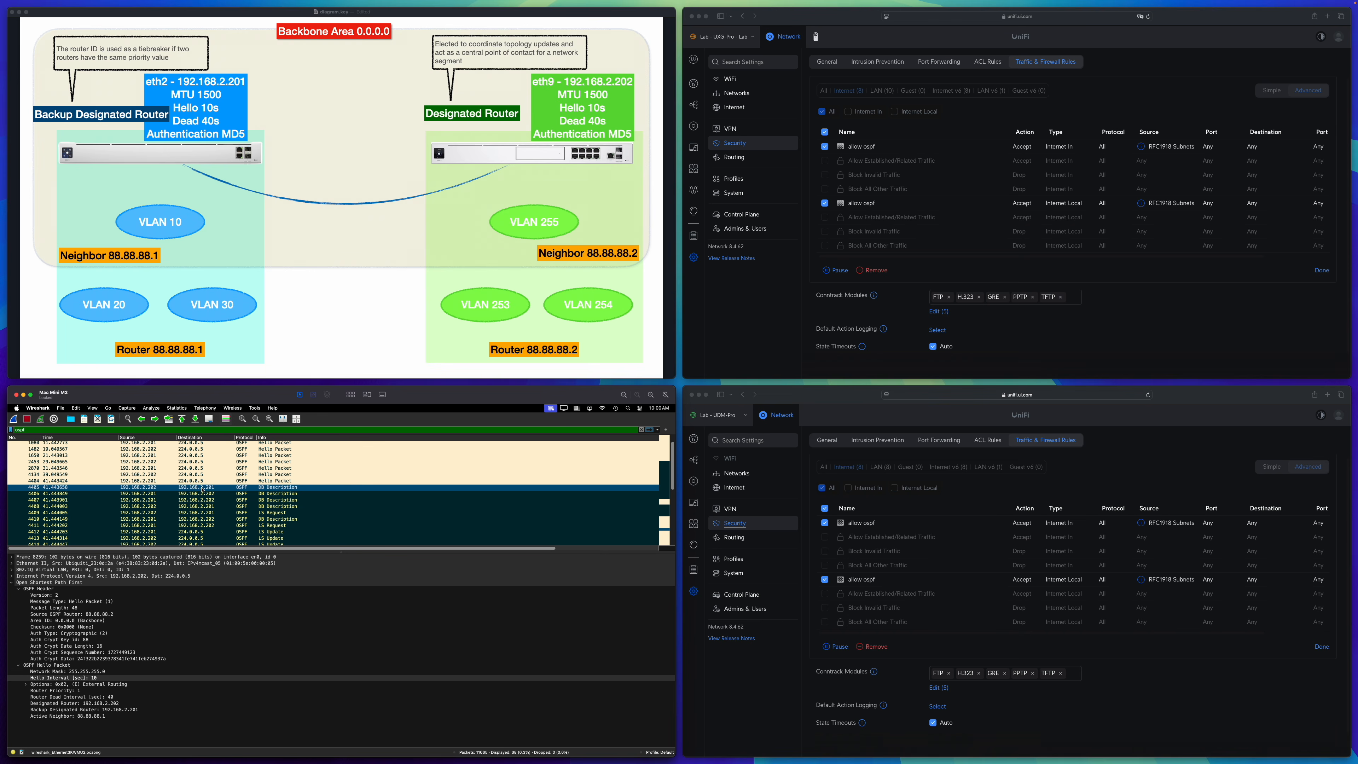
Inspect the DB Description, LS Request and LS Update 4412 packets in turn
left_click(201, 487)
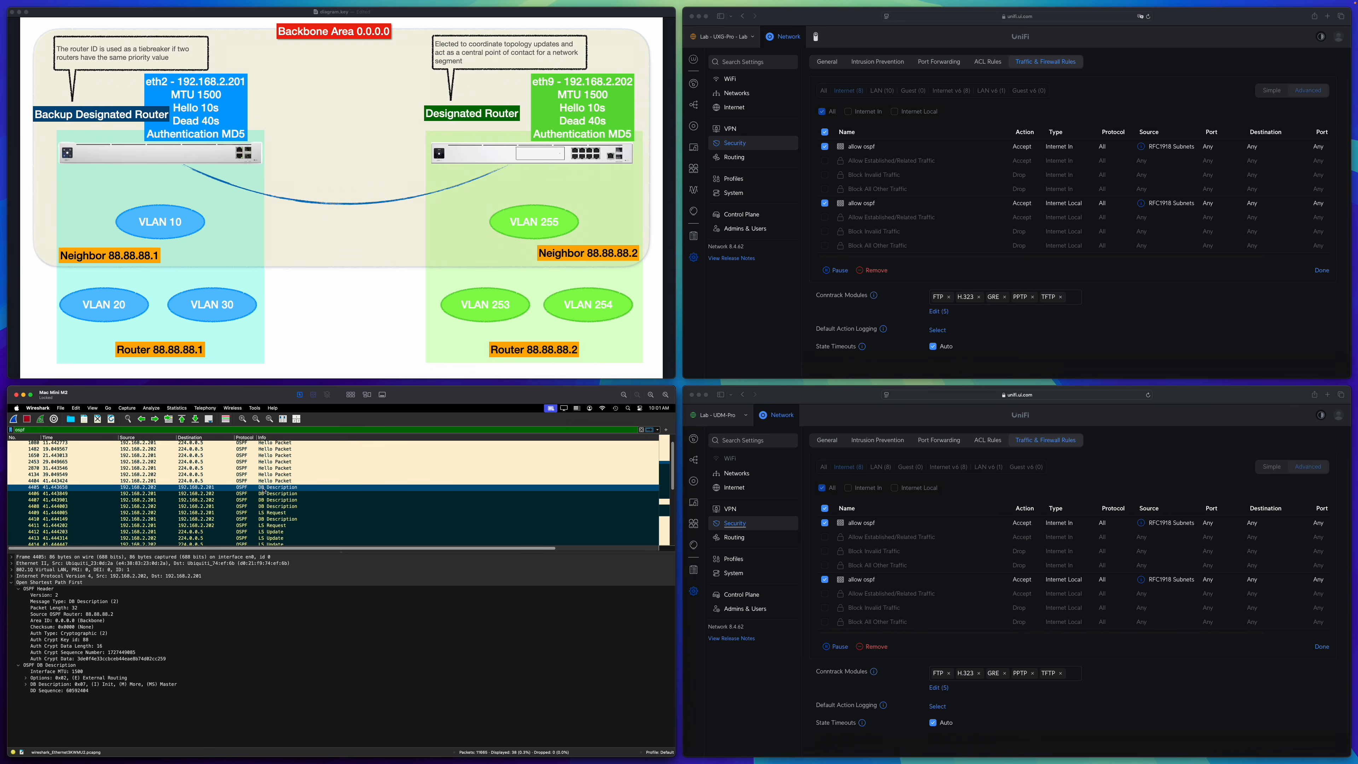
left_click(260, 513)
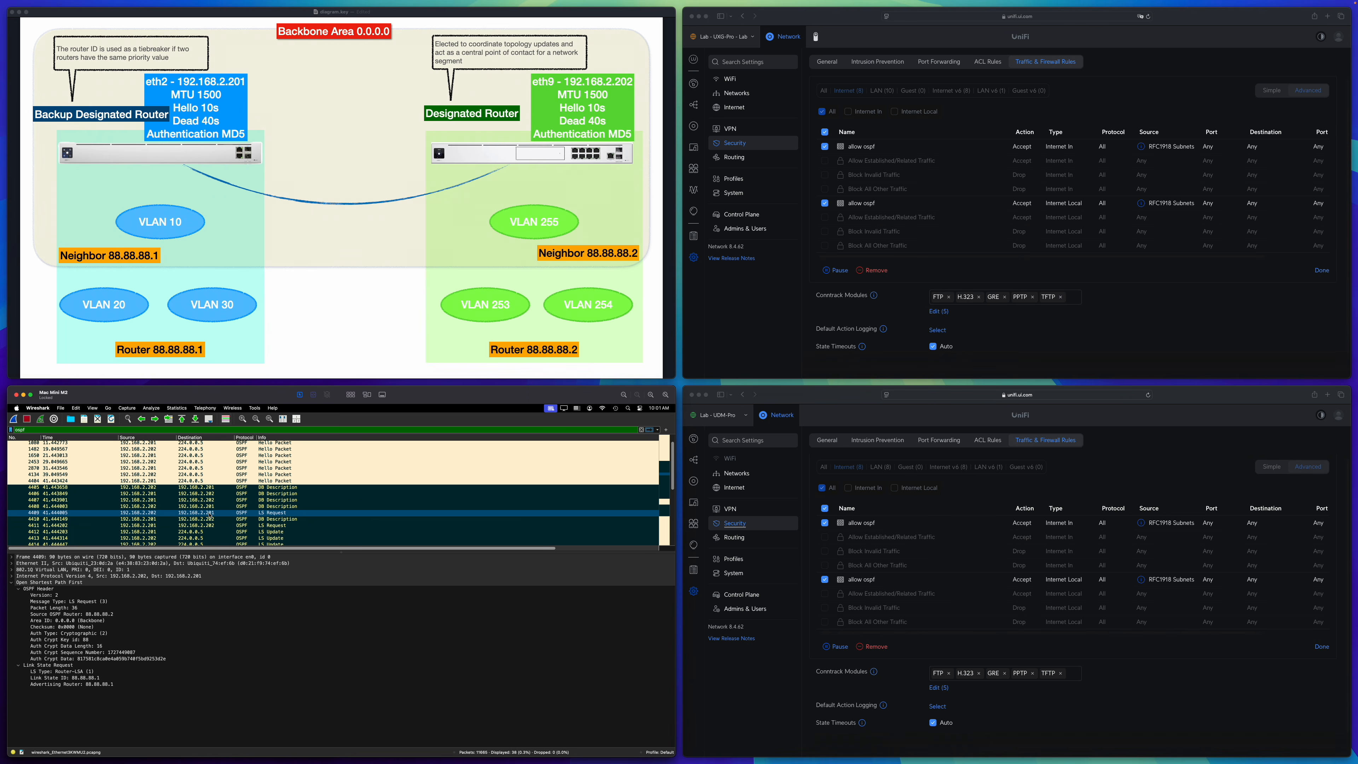
left_click(225, 532)
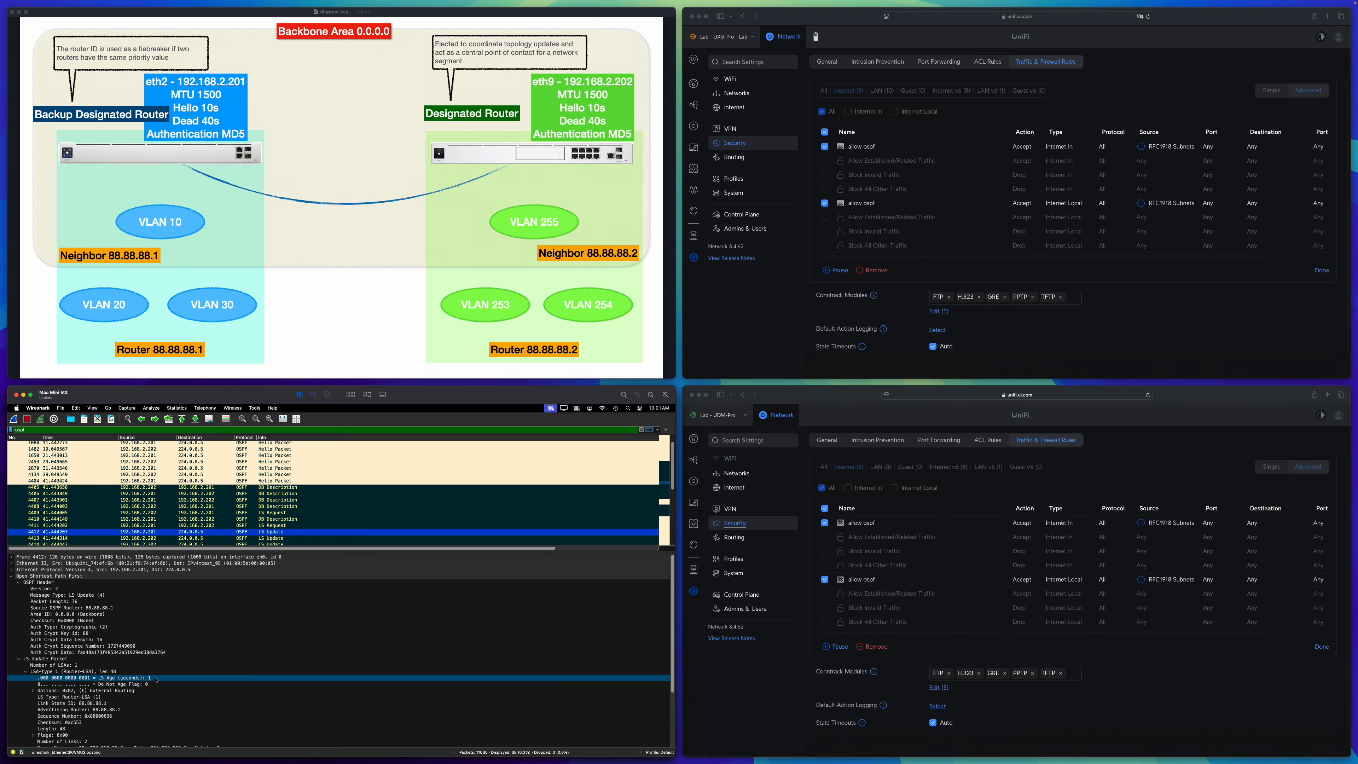
Examine the Router LSA's stub links for 192.168.255.0 and 192.168.2.0 in the LS Update
scroll(159, 666, "down", 5)
left_click(105, 675)
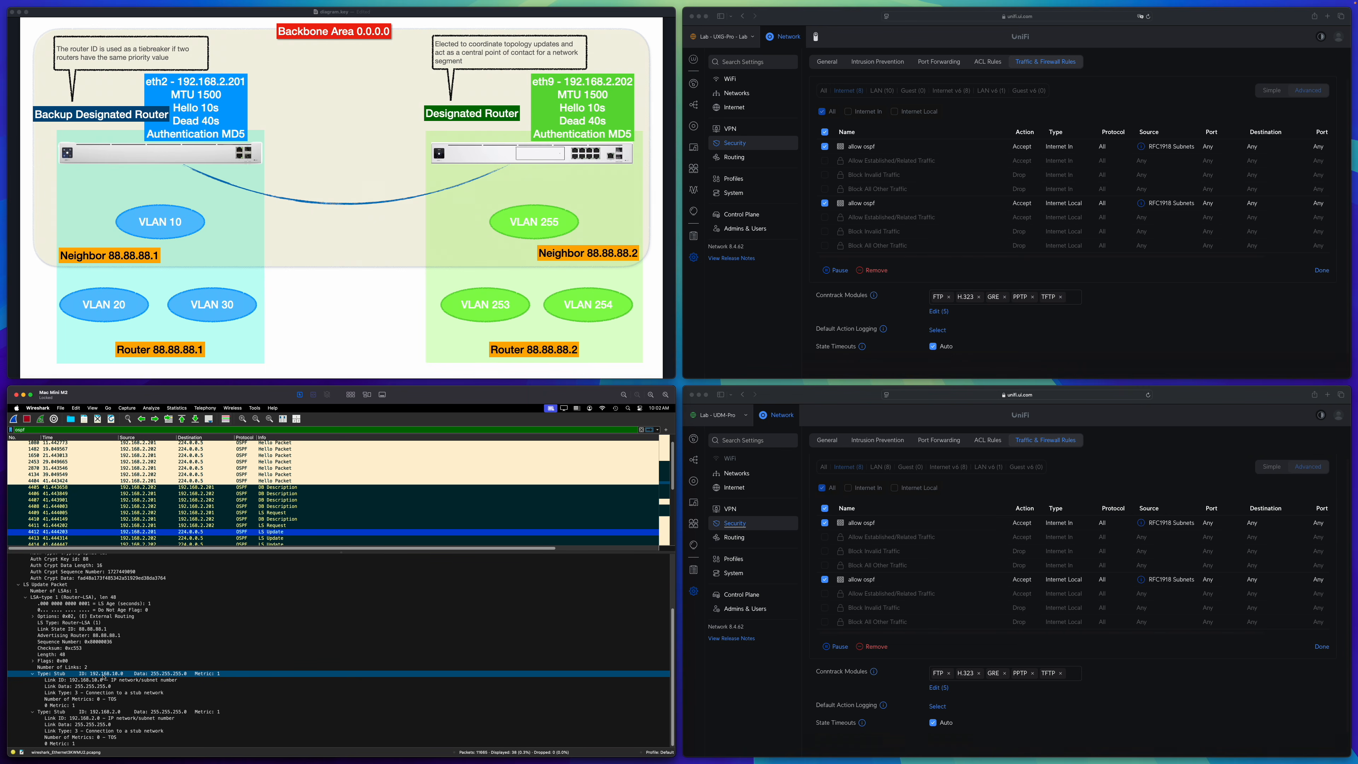
left_click(106, 712)
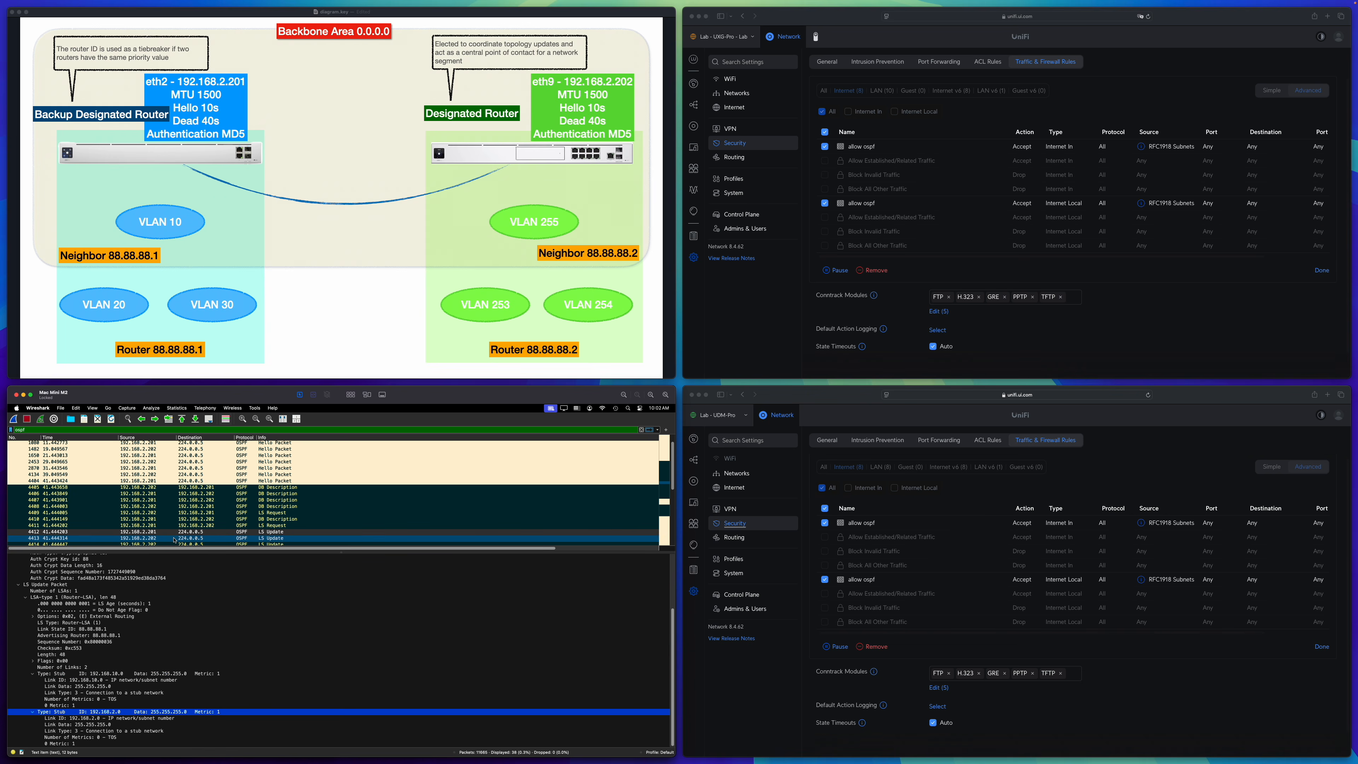
Select the LS Update from 88.88.88.2 and inspect its stub entries for 192.168.255.0 and 192.168.2.0
left_click(162, 539)
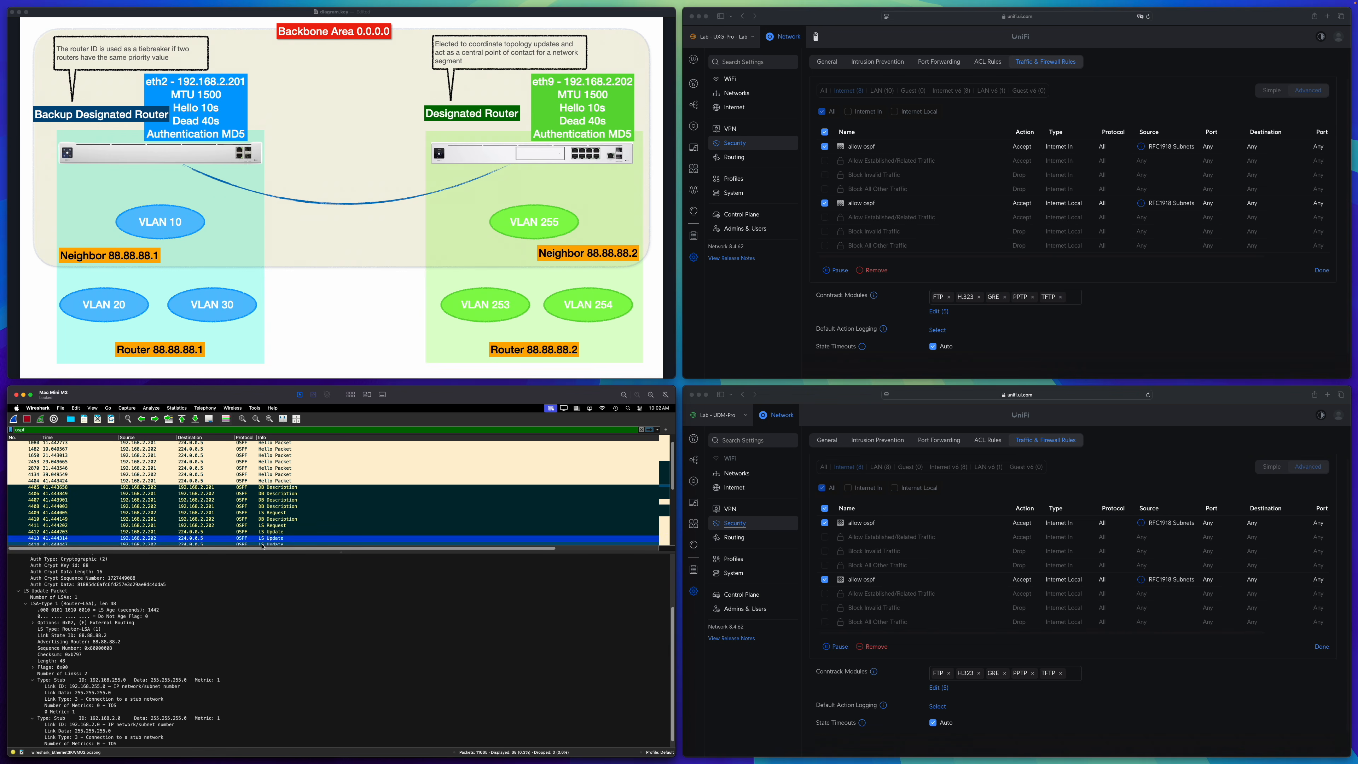
left_click(141, 687)
scroll(141, 689, "down", 1)
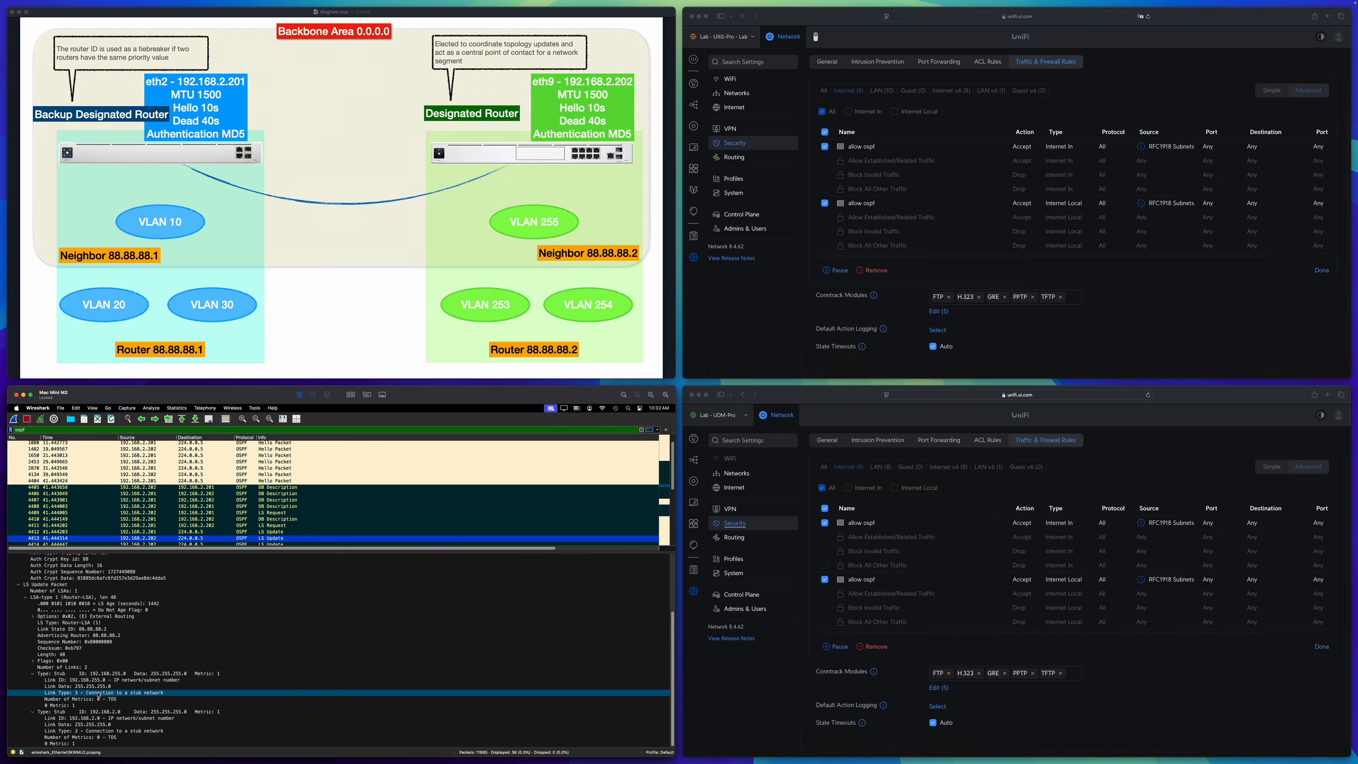
left_click(95, 676)
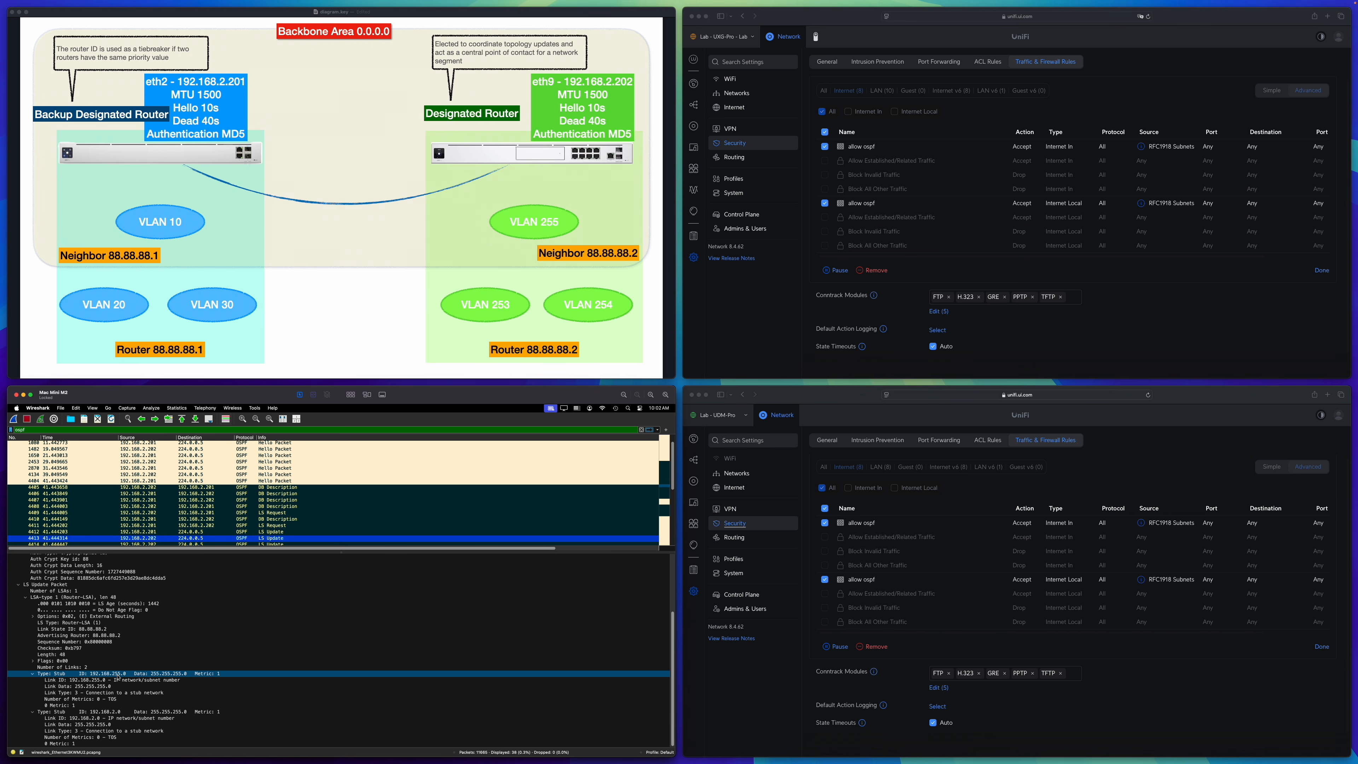
left_click(116, 712)
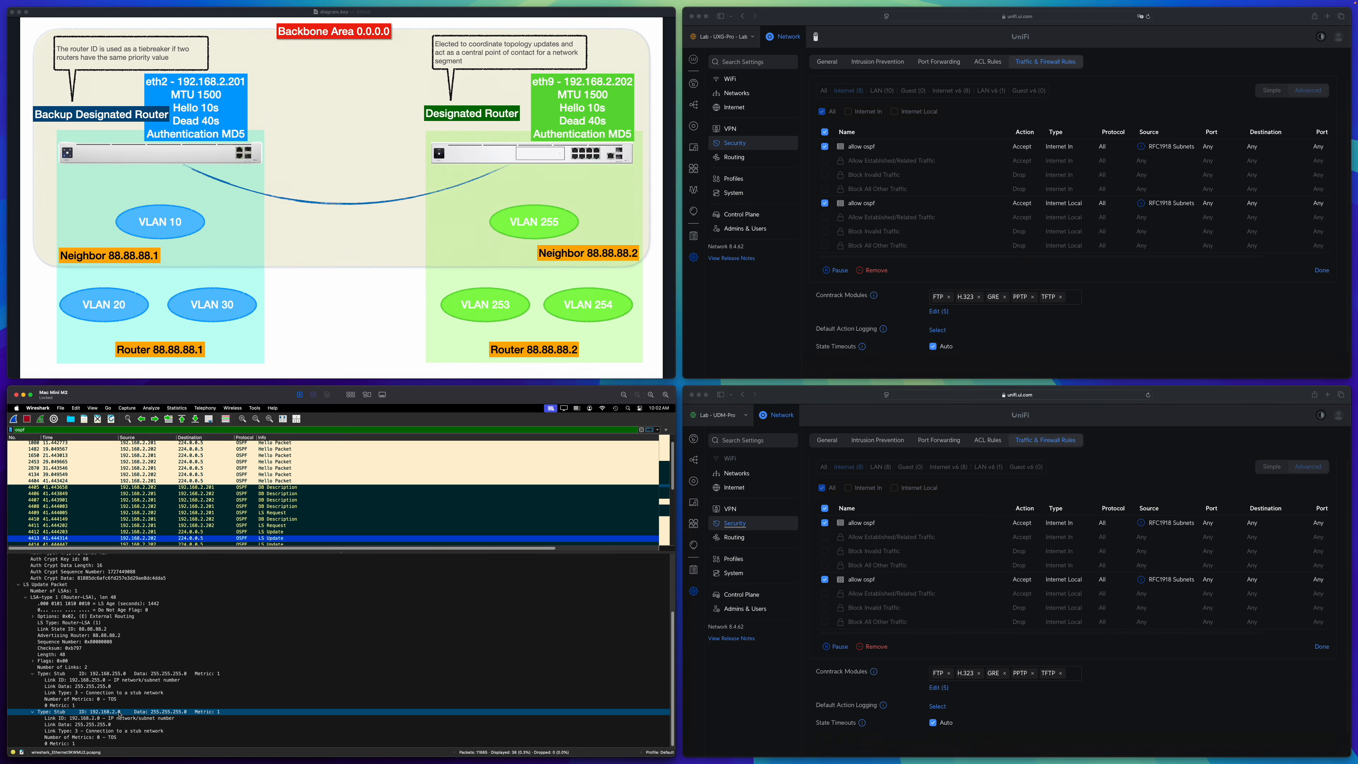
scroll(289, 516, "down", 2)
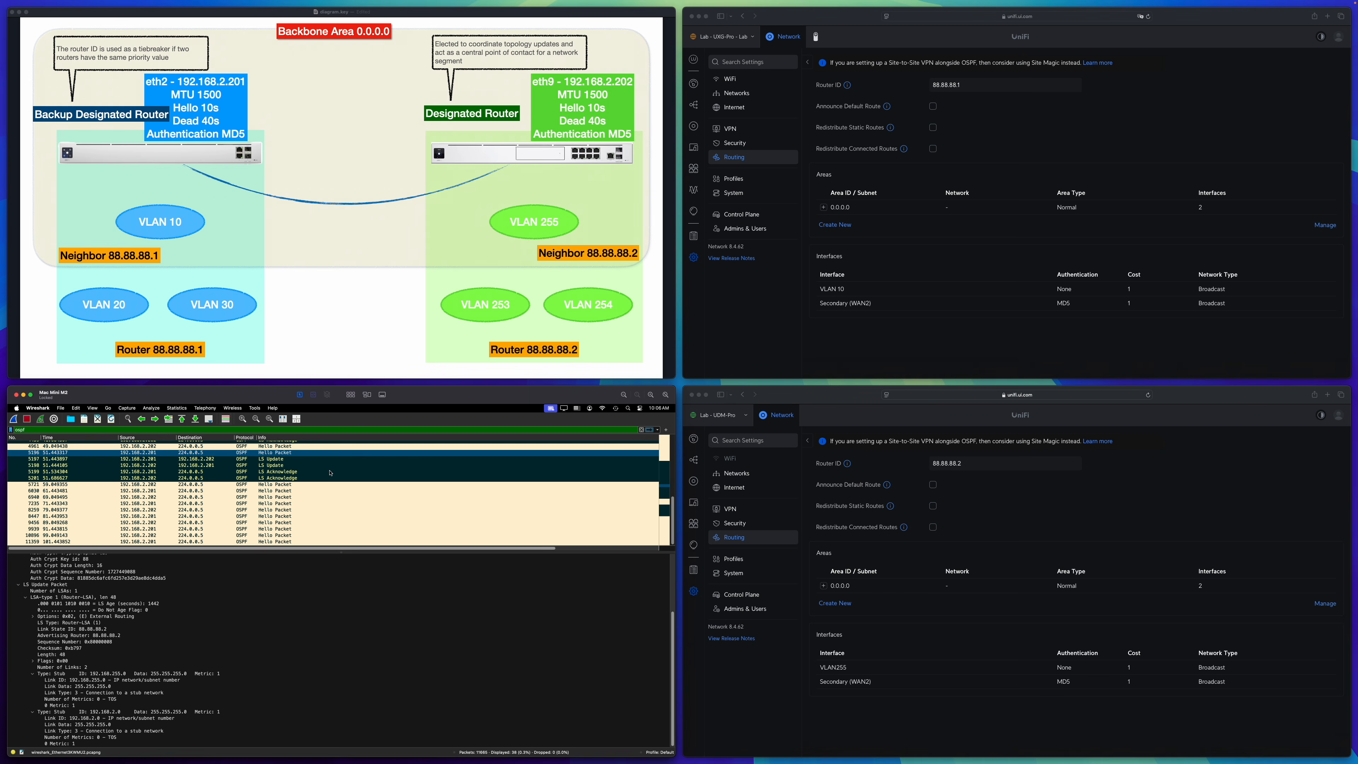
Inspect Hello packets naming 192.168.2.202 as Designated Router and 192.168.2.201 as Backup
left_click(157, 542)
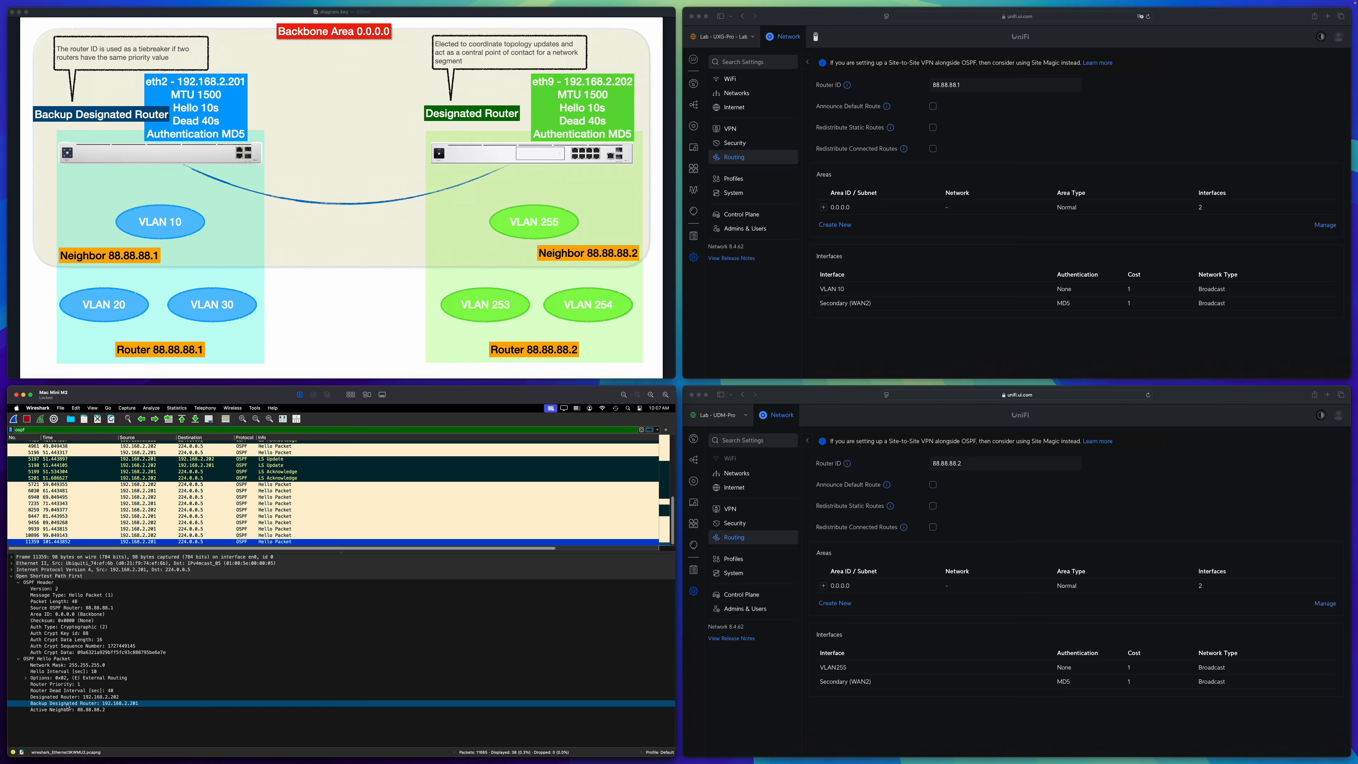
left_click(120, 704)
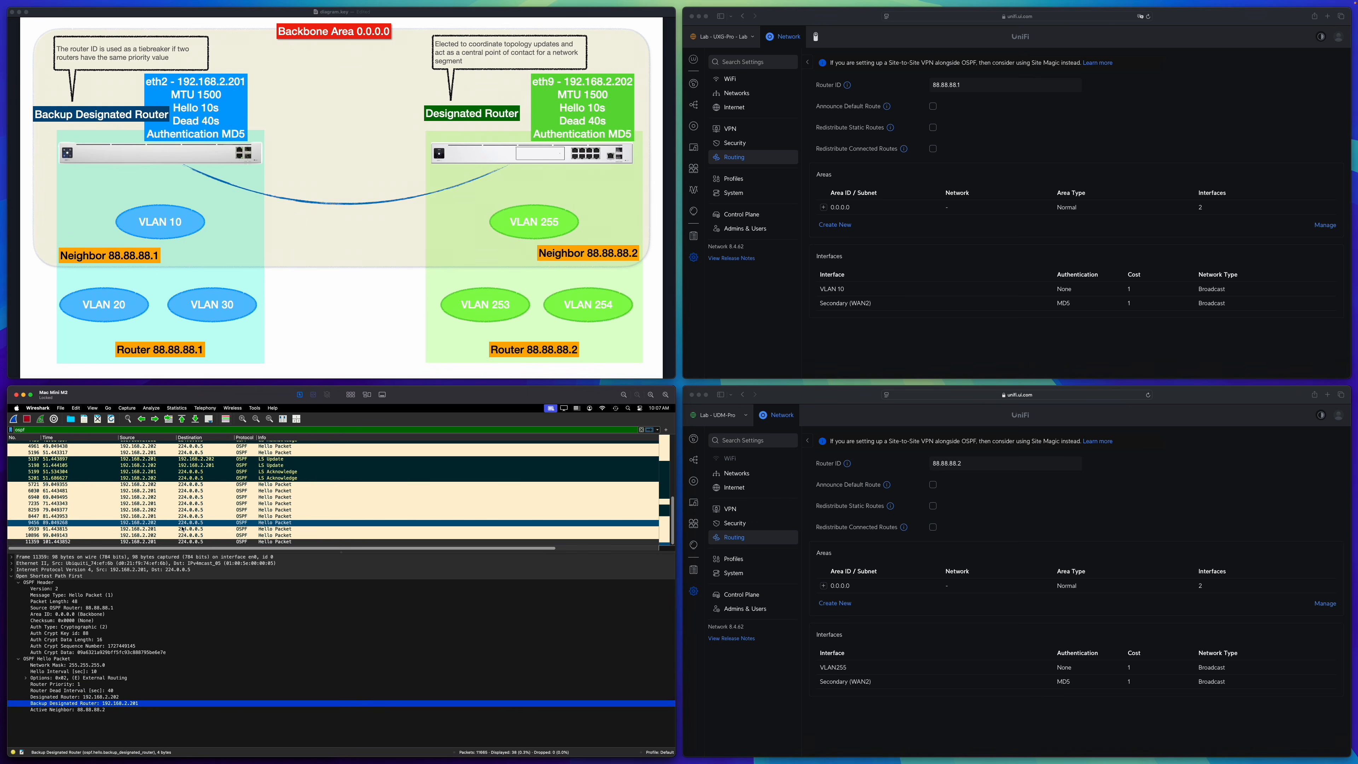
left_click(170, 536)
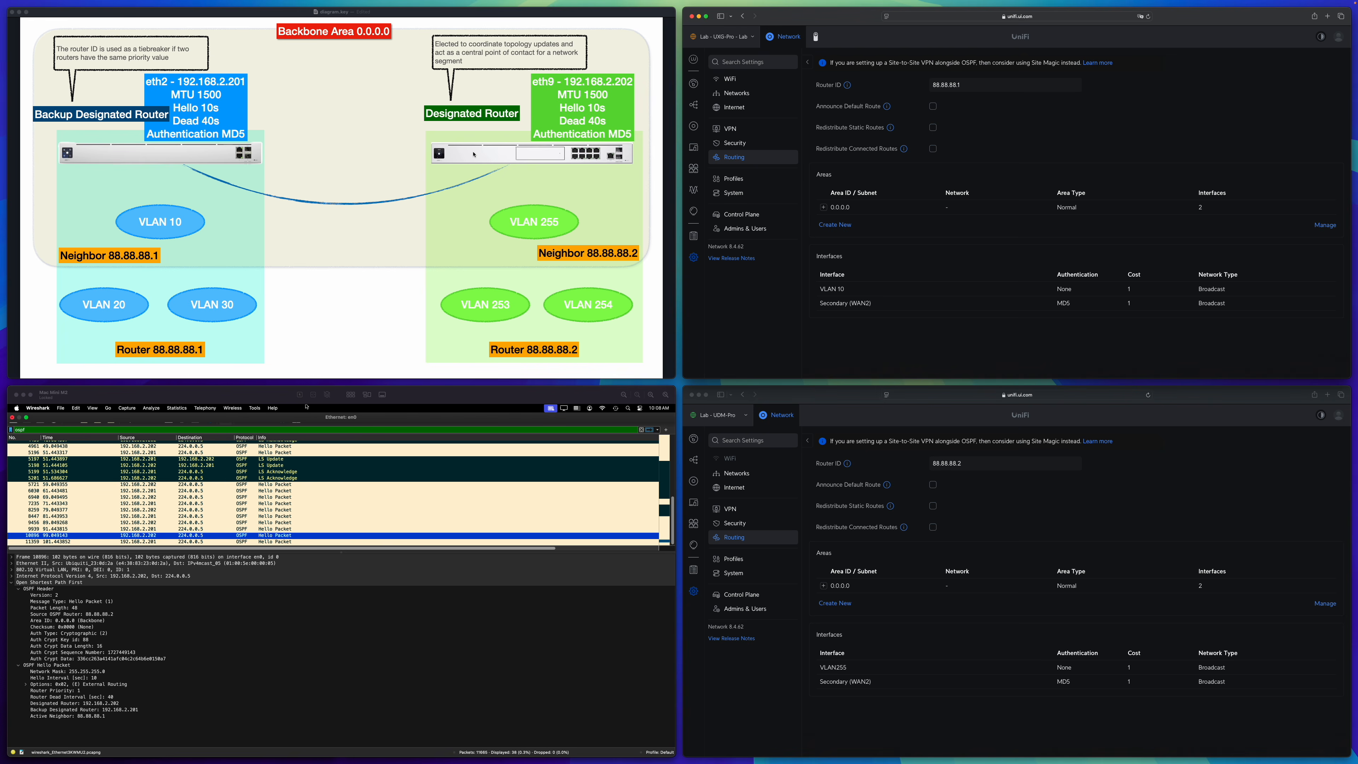
left_click(966, 463)
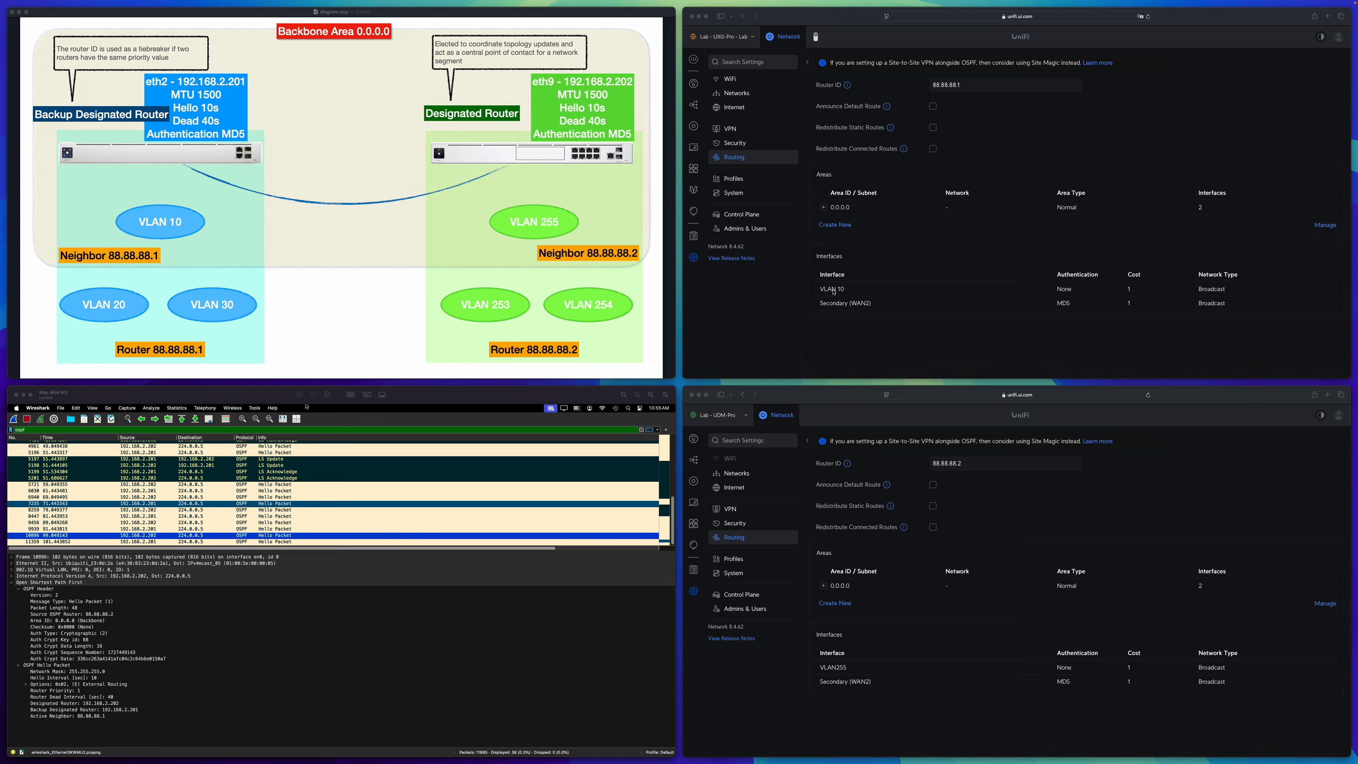
Make the UXG-Pro's VLAN 10 OSPF interface passive and save it, leaving WAN2 unchanged
left_click(843, 307)
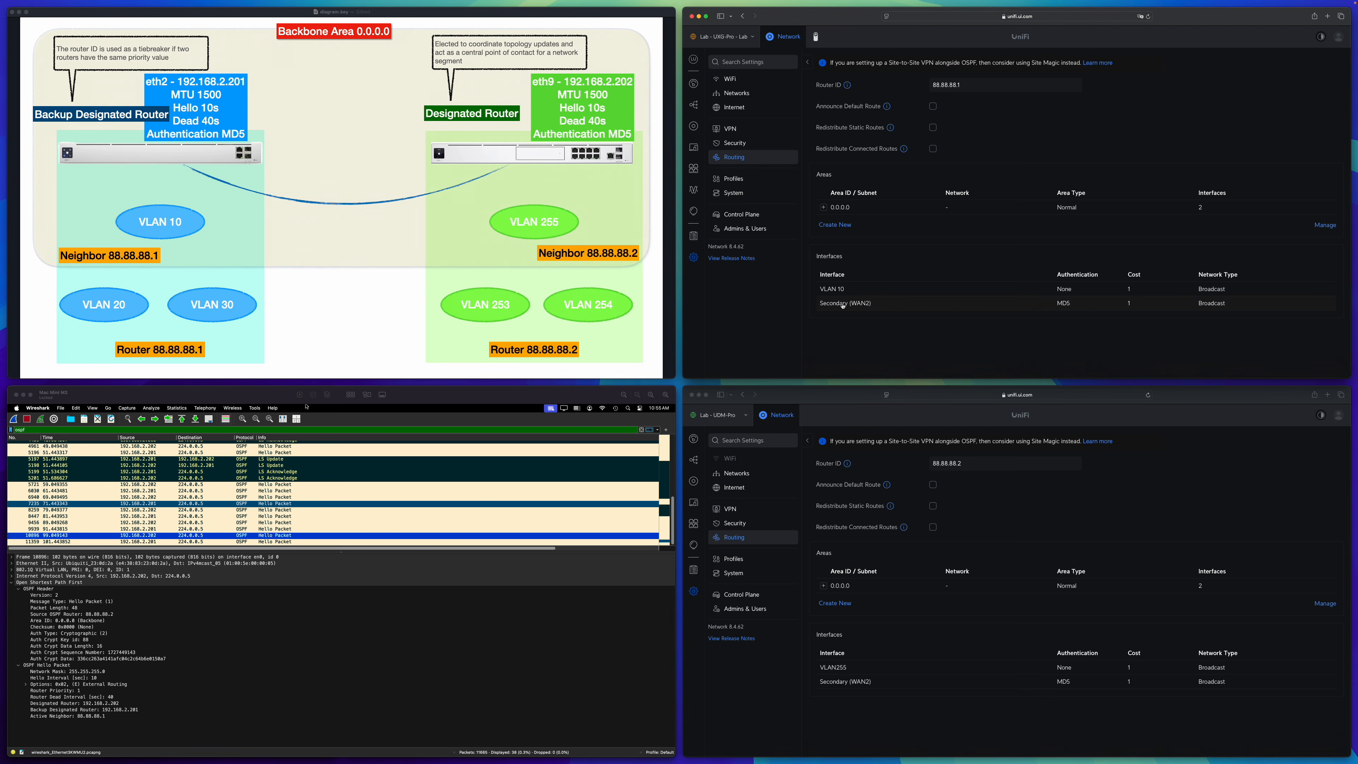
left_click(843, 304)
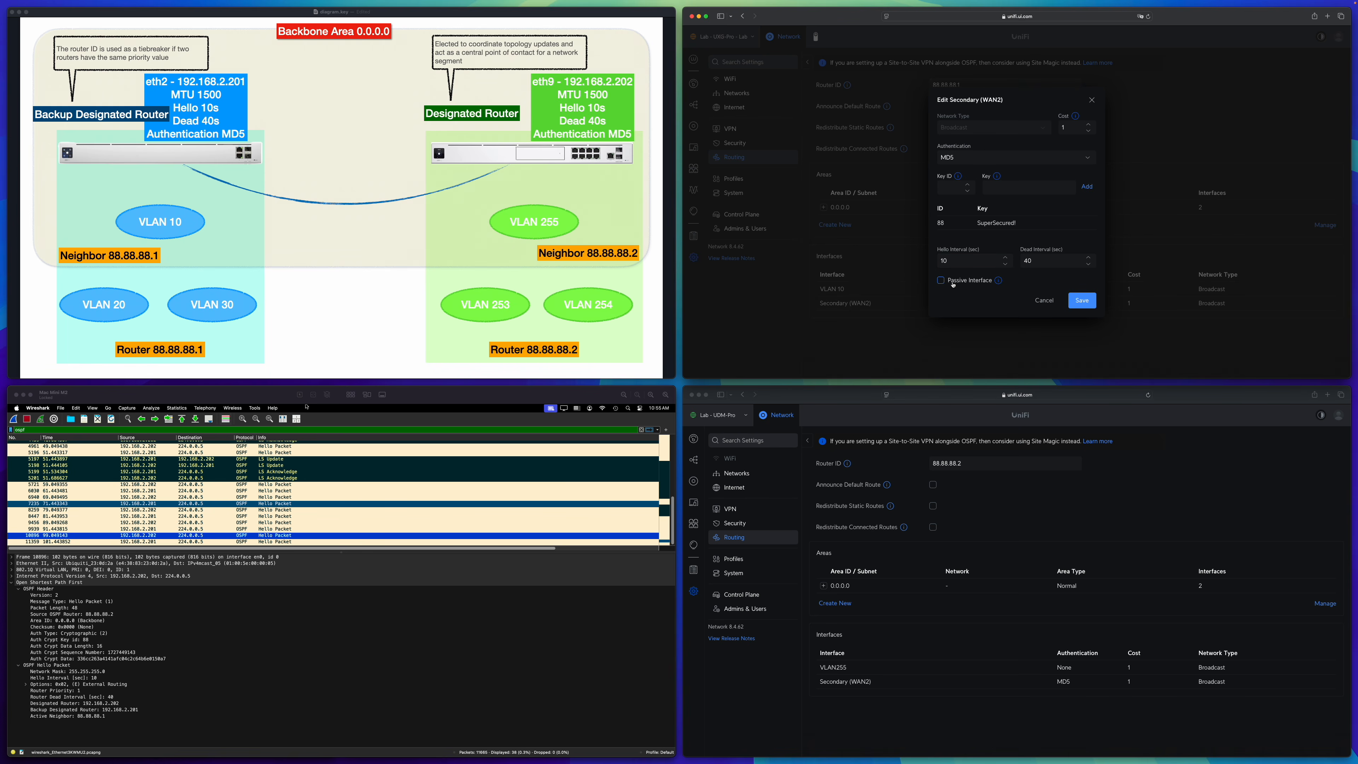
left_click(1042, 300)
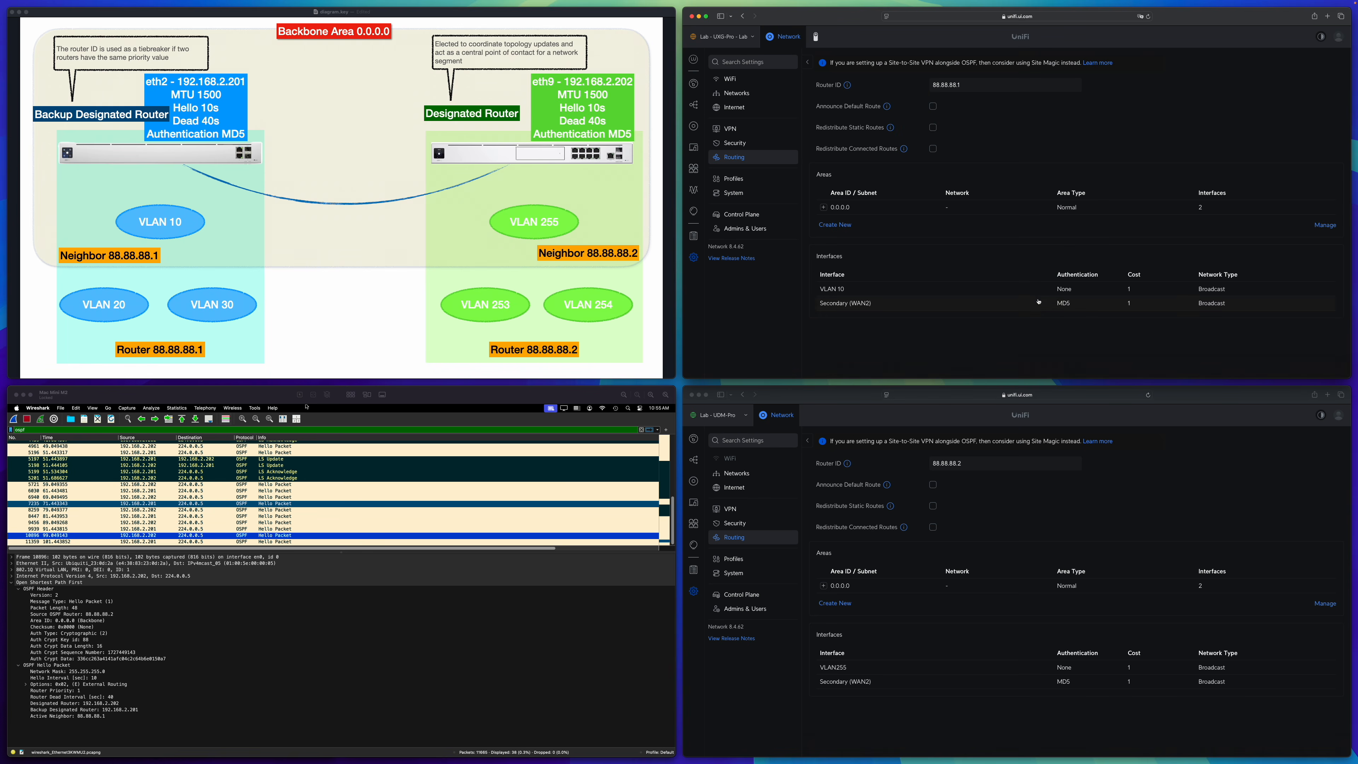
left_click(837, 292)
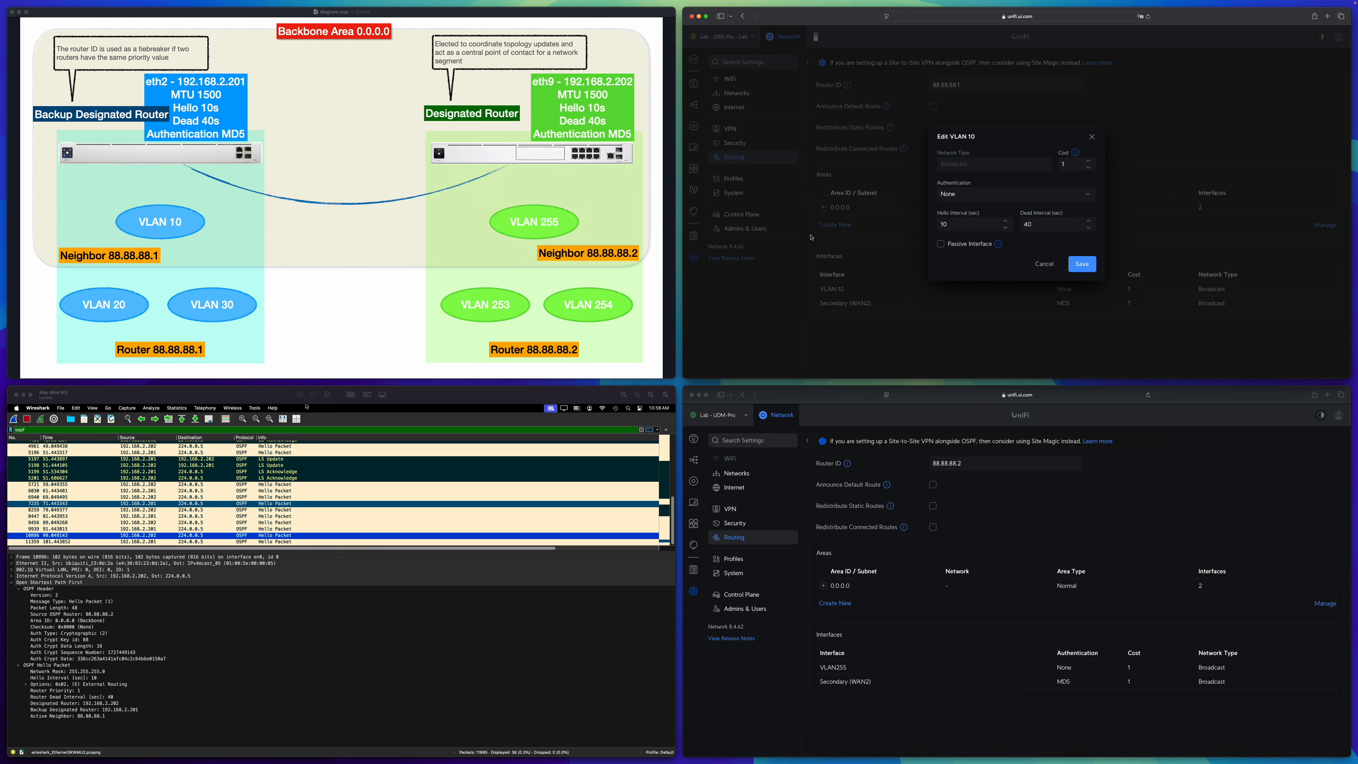
left_click(941, 244)
left_click(1083, 265)
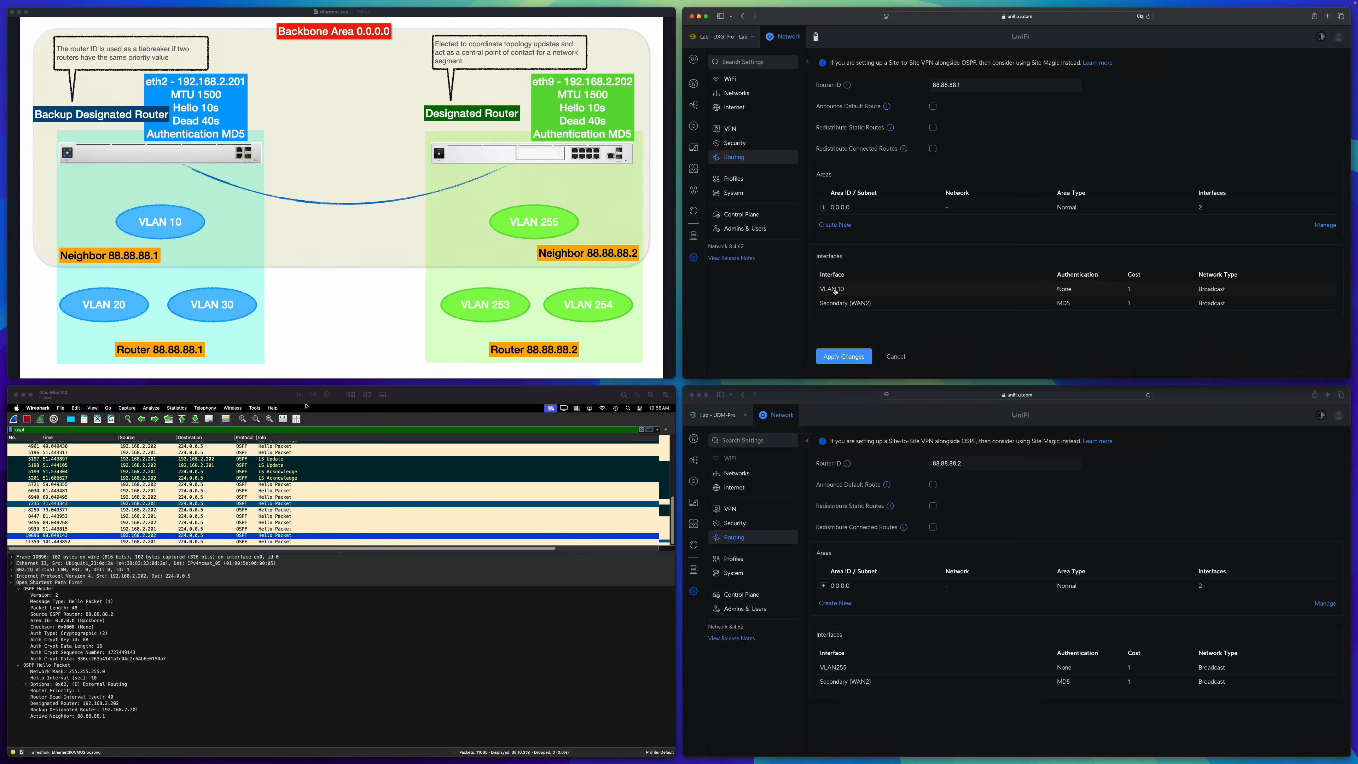
Apply the first gateway's pending OSPF change, then make the second gateway's VLAN255 interface passive and save
left_click(844, 356)
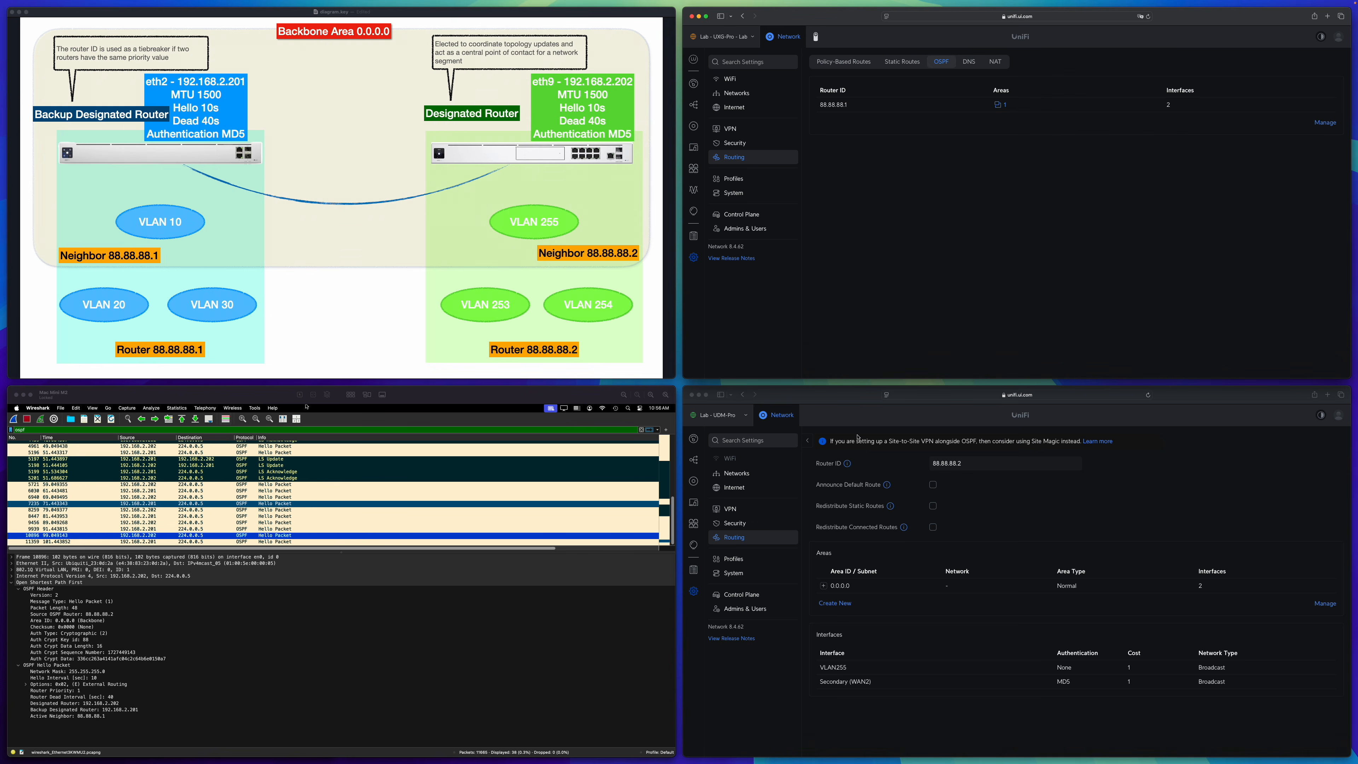
left_click(865, 723)
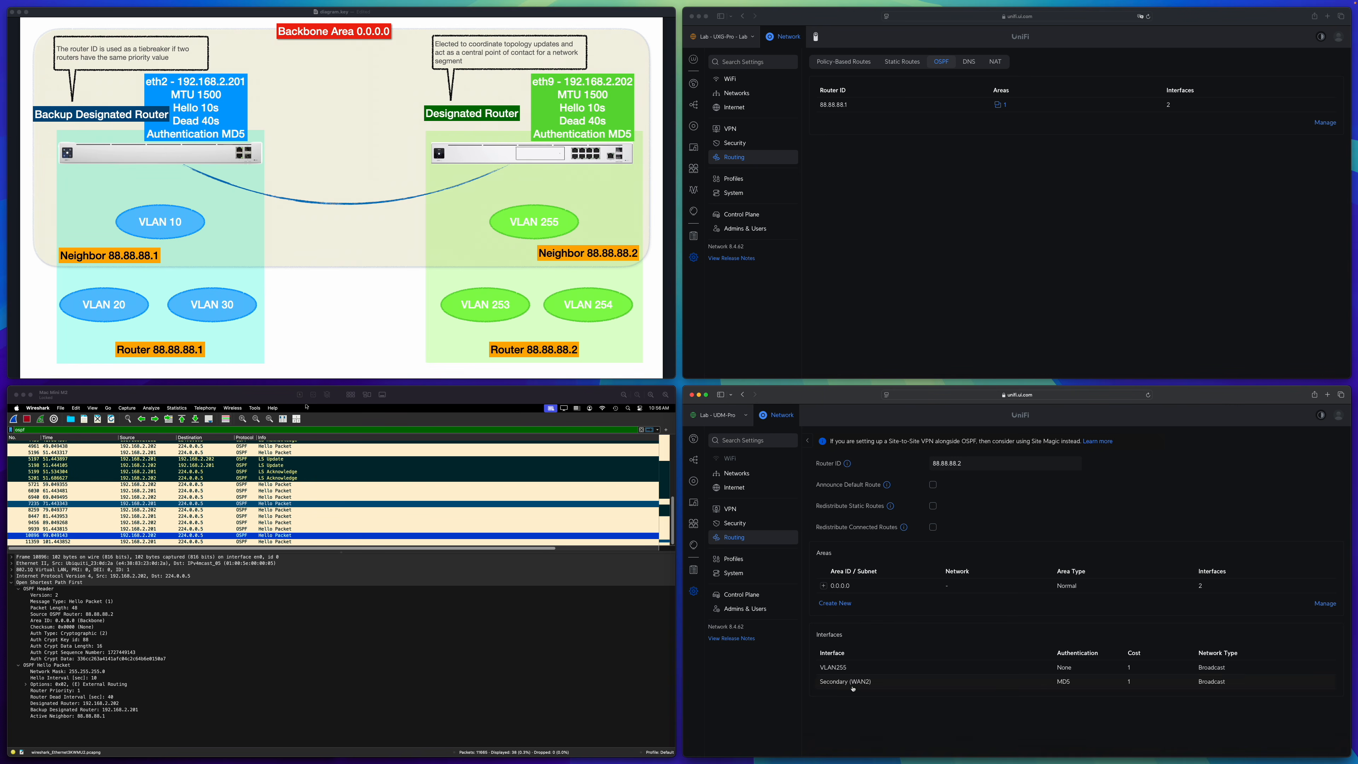
left_click(840, 668)
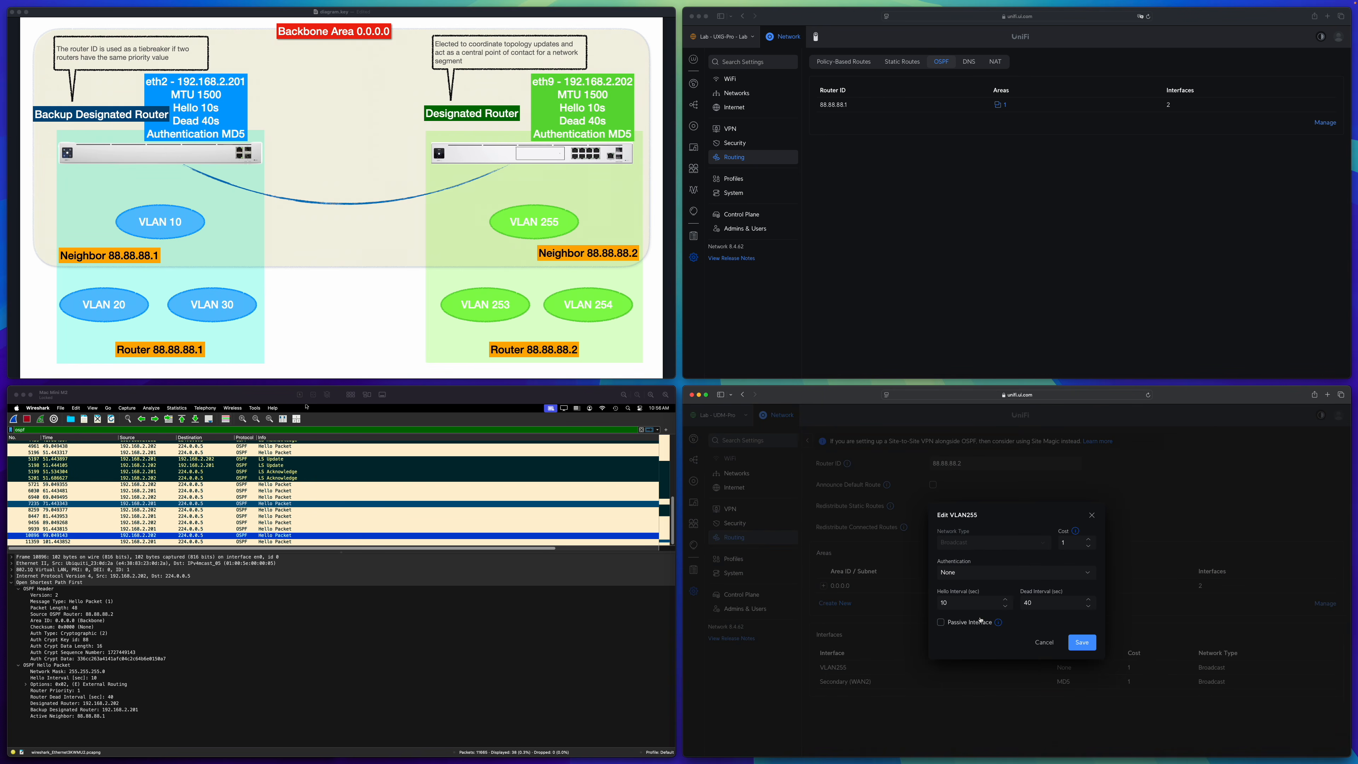
left_click(940, 623)
left_click(1074, 648)
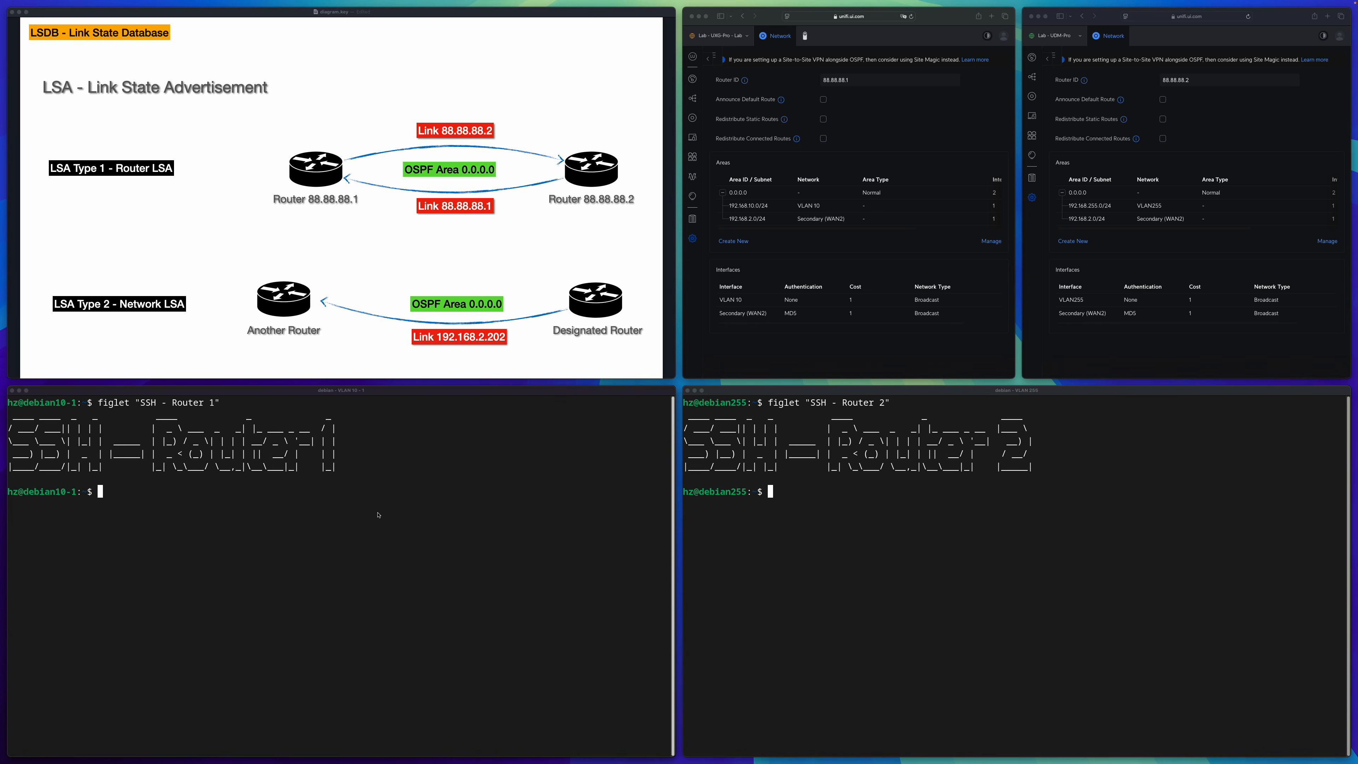
Run ip route in the UXG Pro SSH session
left_click(378, 515)
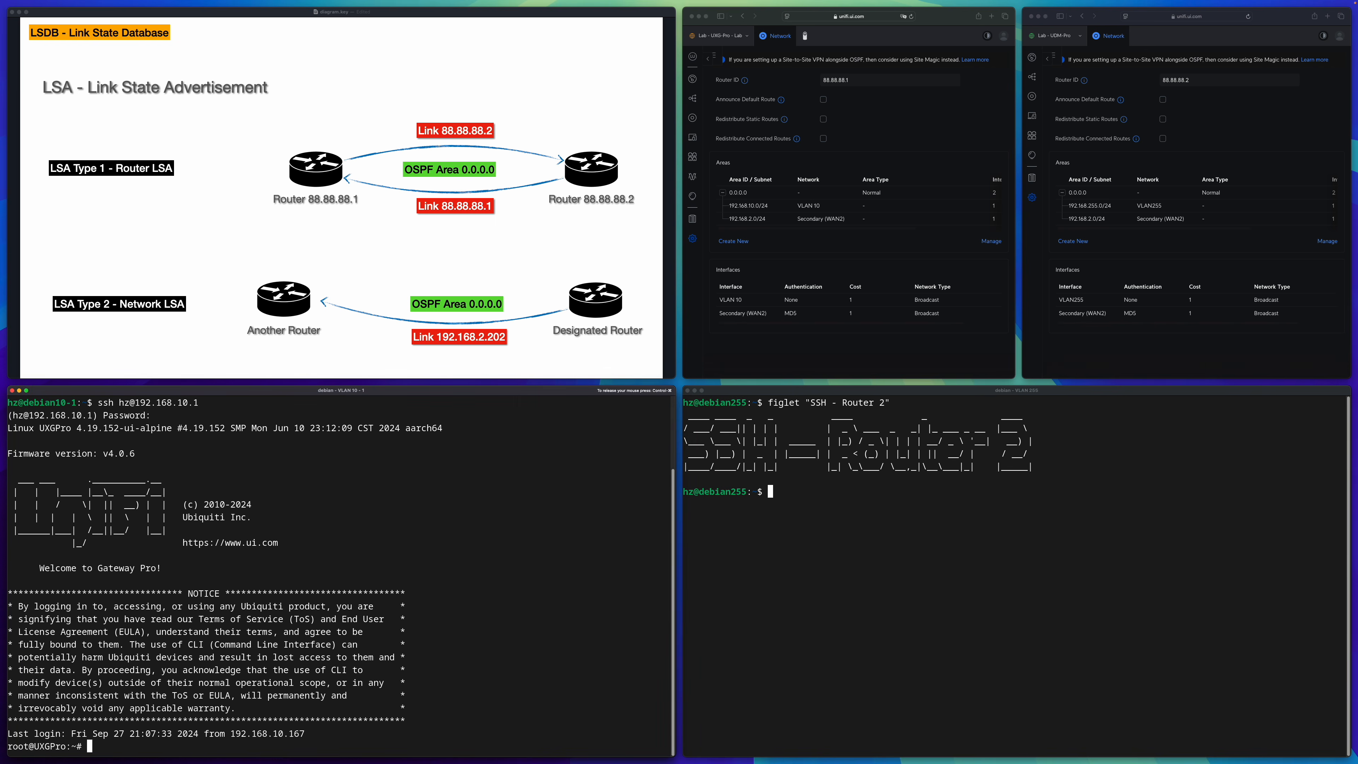
left_click(838, 545)
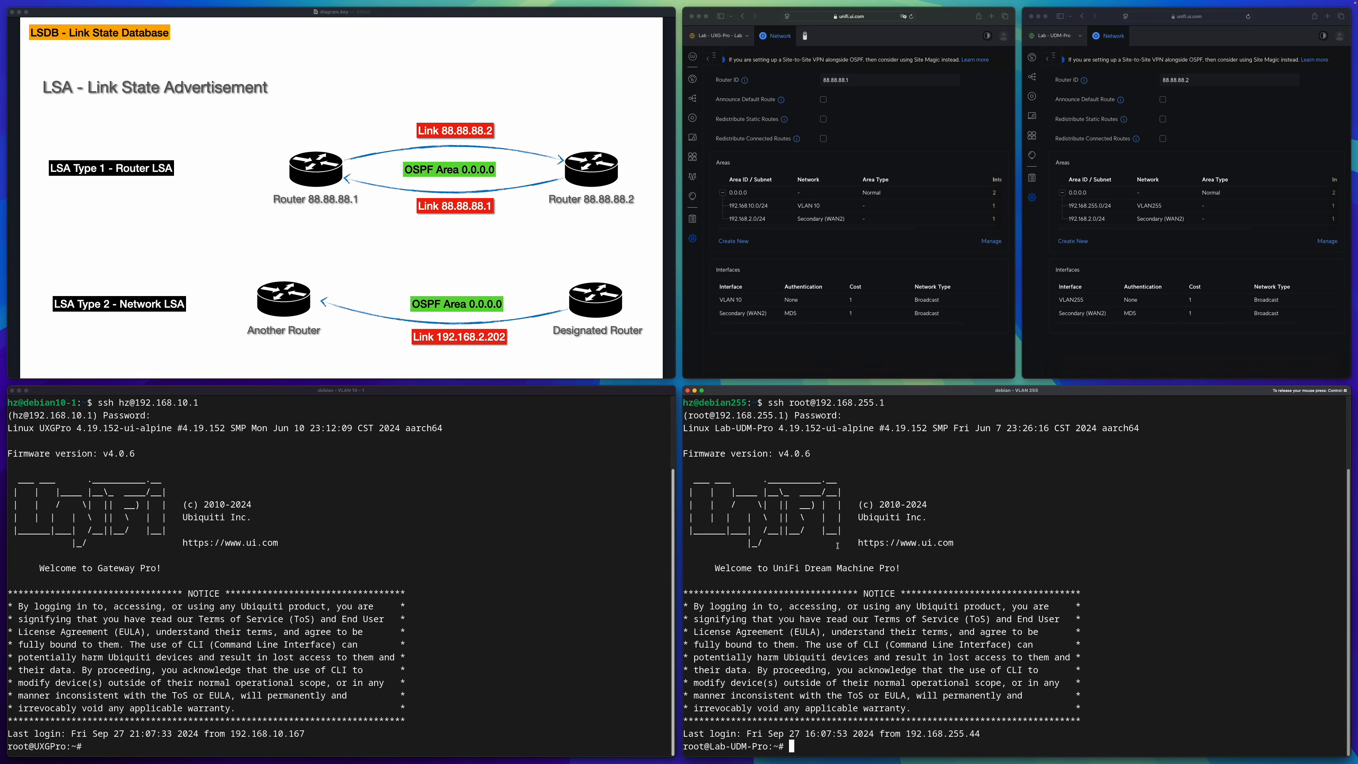
left_click(500, 561)
type("ip route")
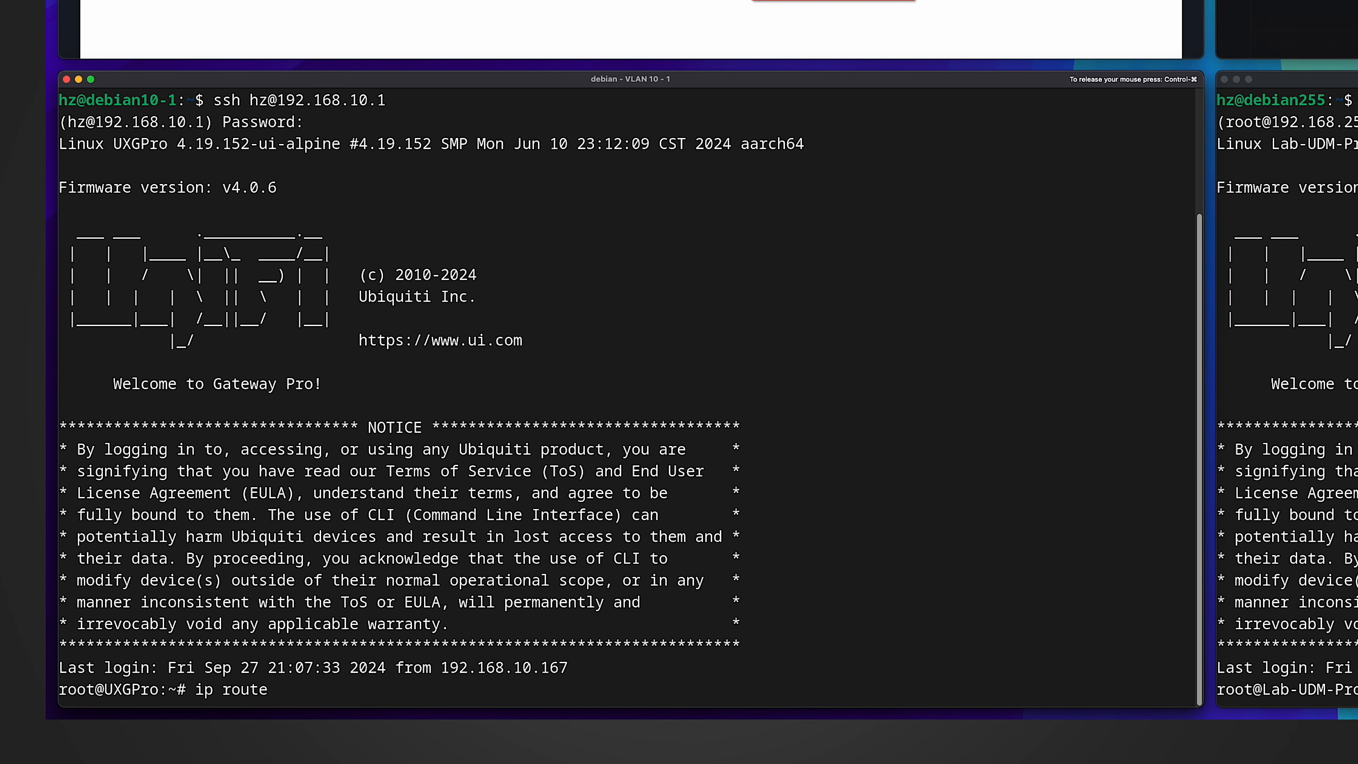
key("Return")
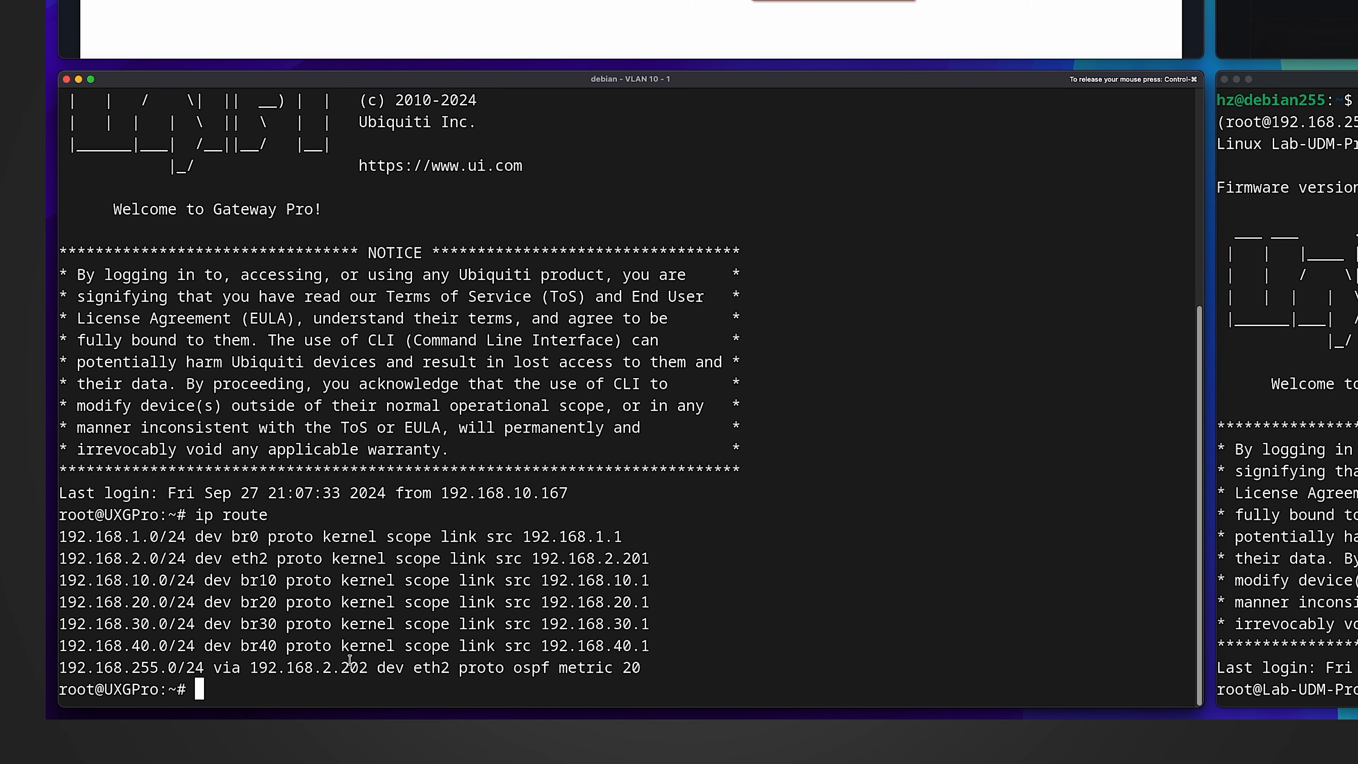
Highlight the OSPF route 192.168.255.0/24 via 192.168.2.202 on eth2, marking proto ospf
left_click_drag(648, 667, 62, 668)
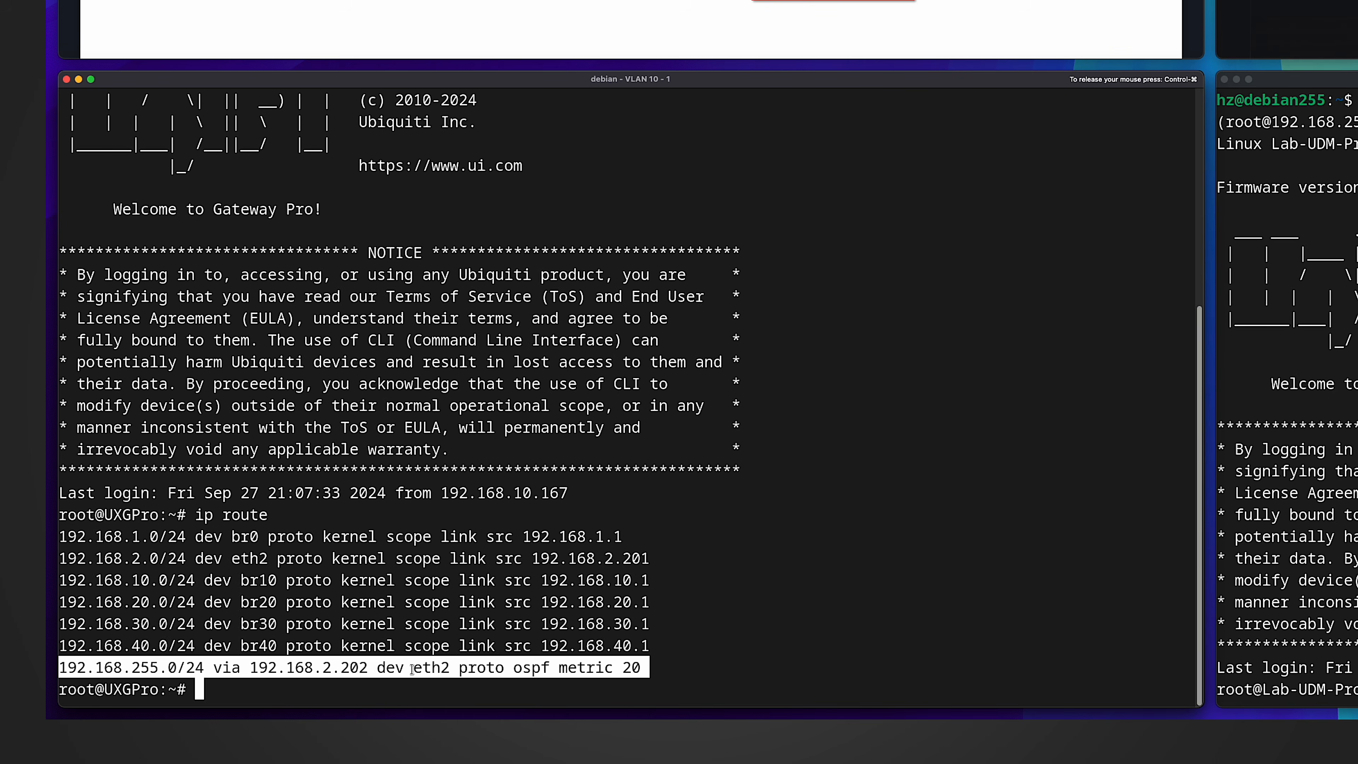
left_click(164, 669)
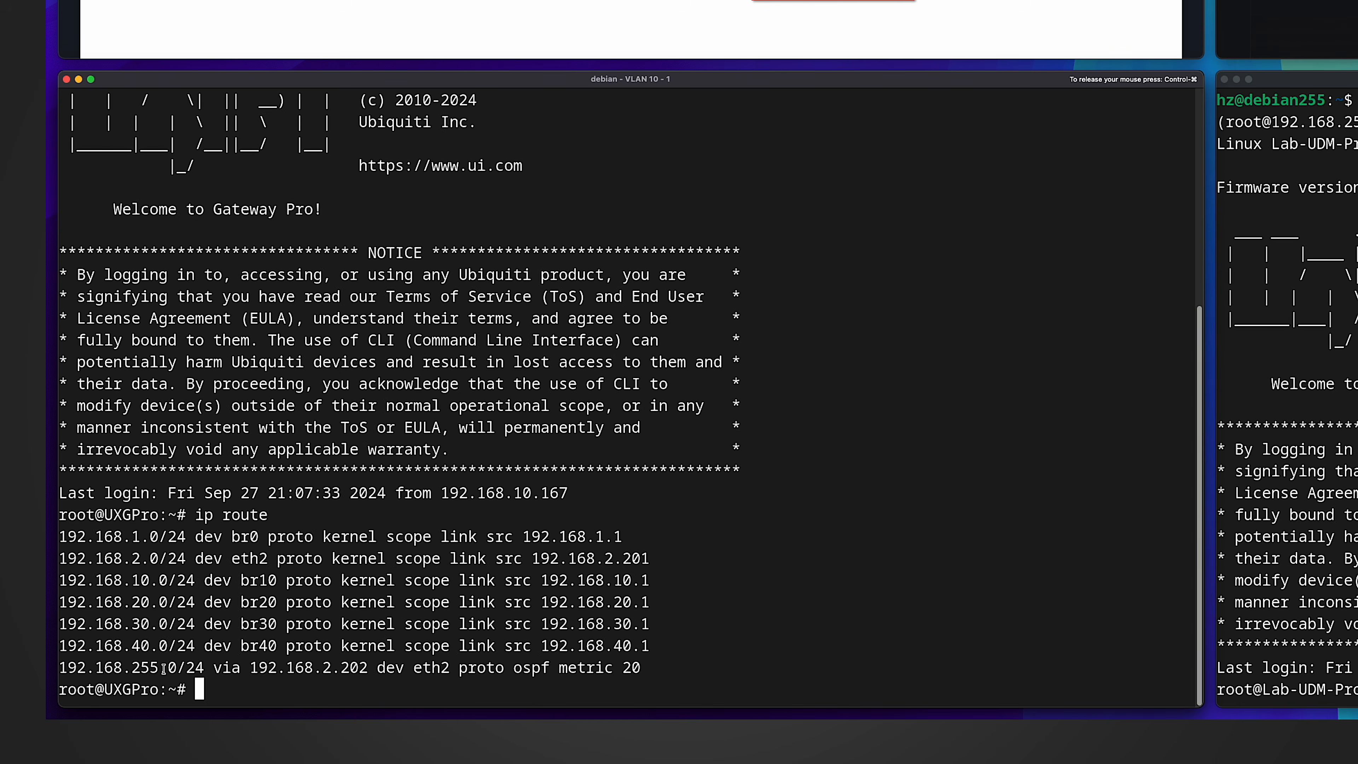
left_click_drag(205, 669, 98, 669)
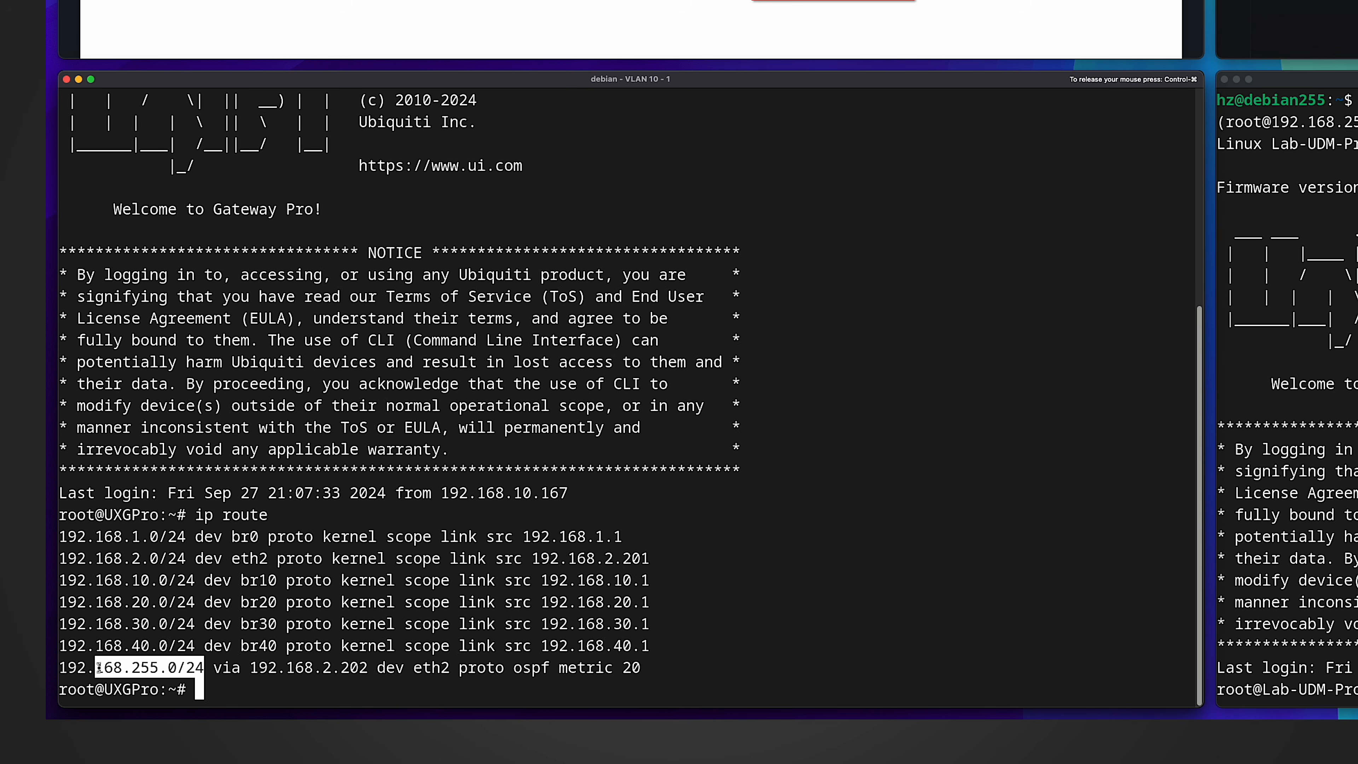
left_click_drag(414, 669, 450, 667)
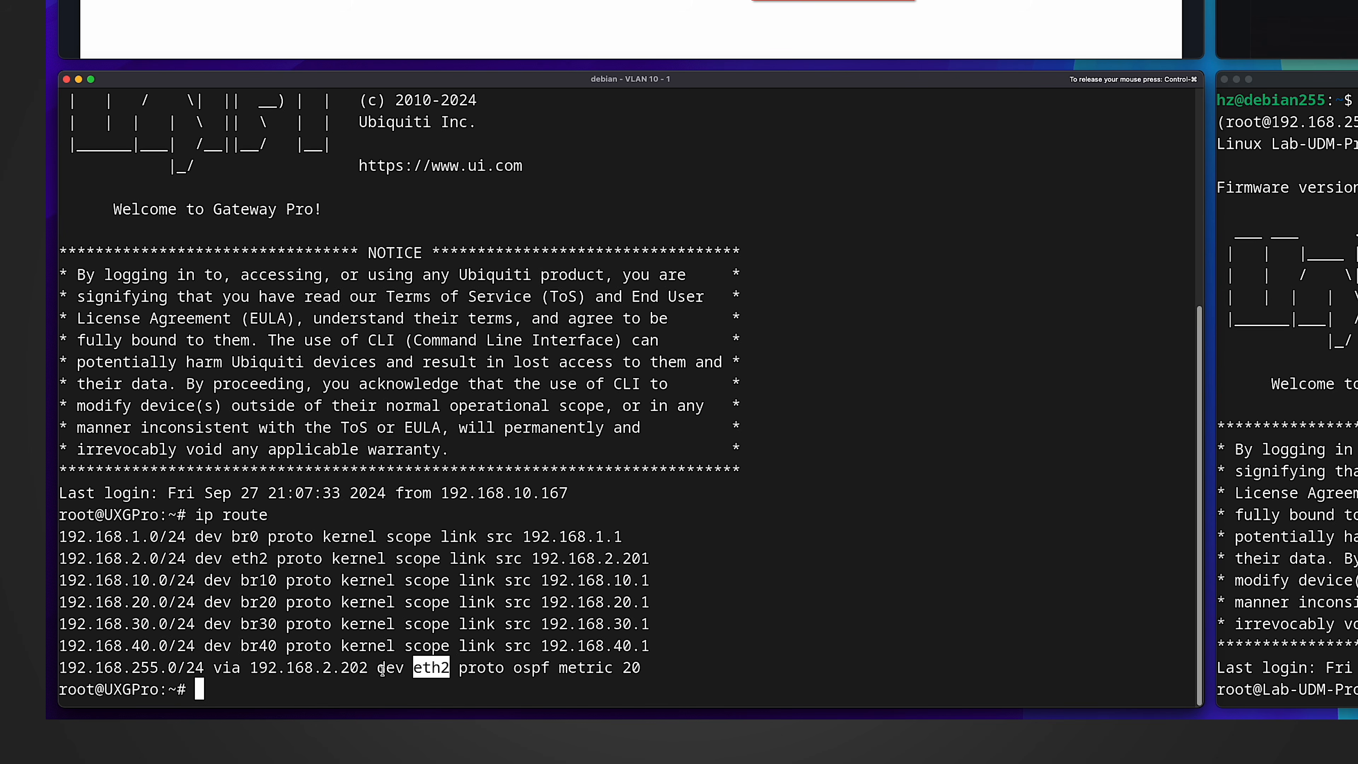
left_click_drag(369, 667, 253, 668)
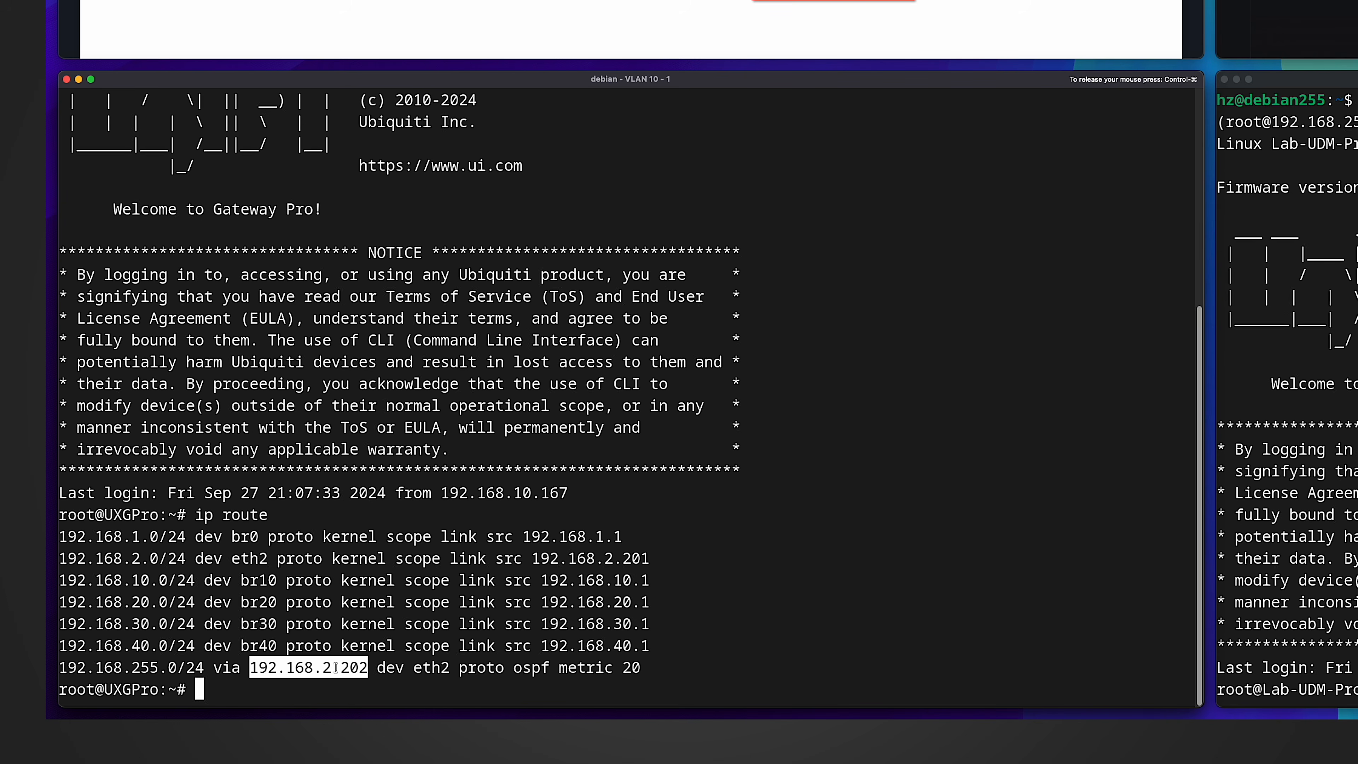
double_click(480, 668)
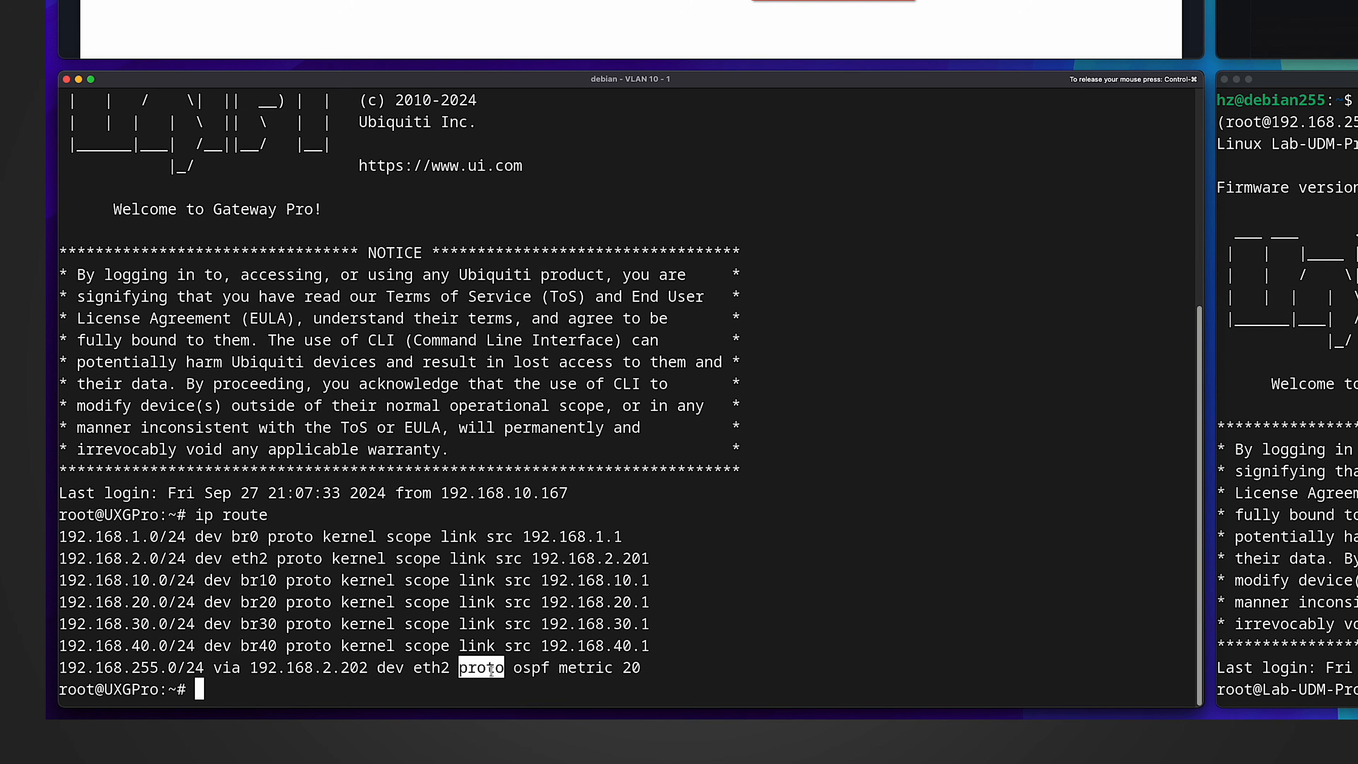
double_click(545, 670)
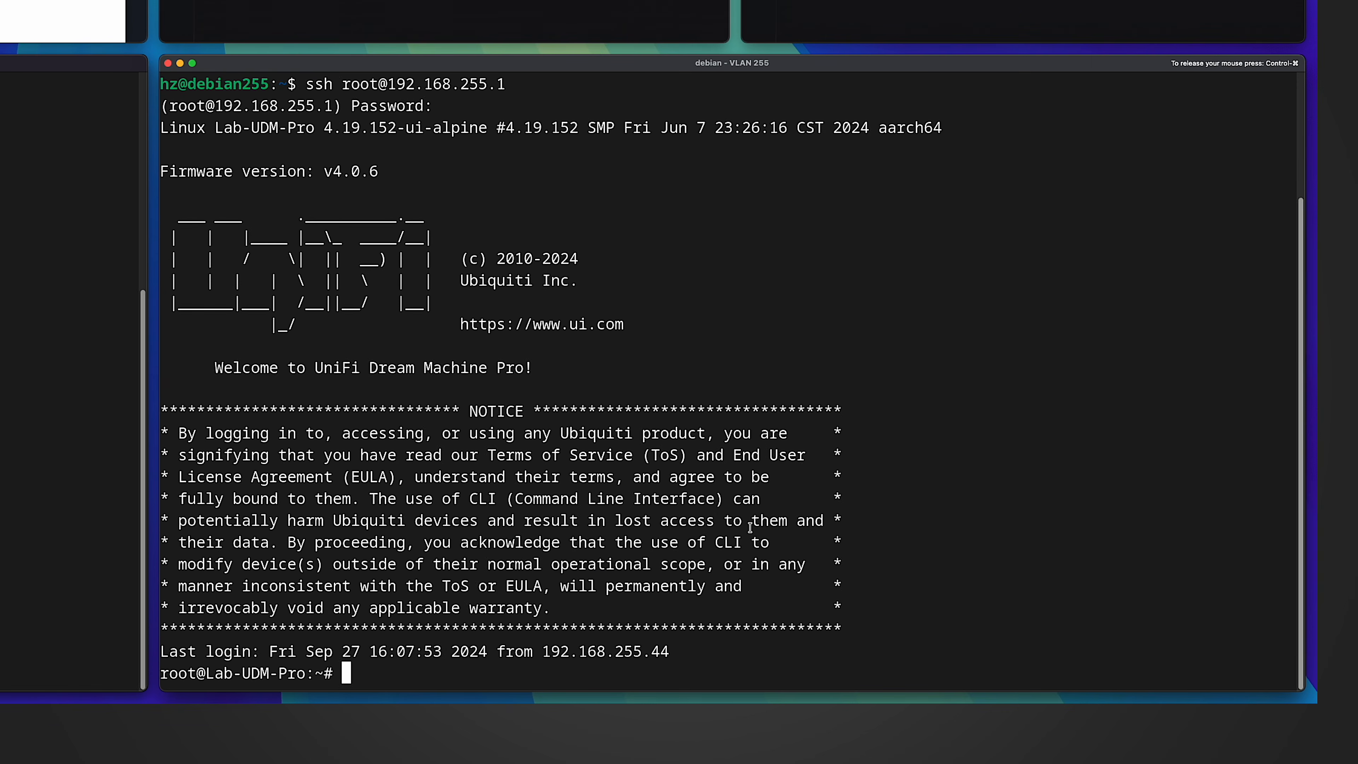
Run ip route on the UDM Pro and highlight 192.168.10.0/24 via 192.168.2.201 on eth9
type("ip route")
key("Return")
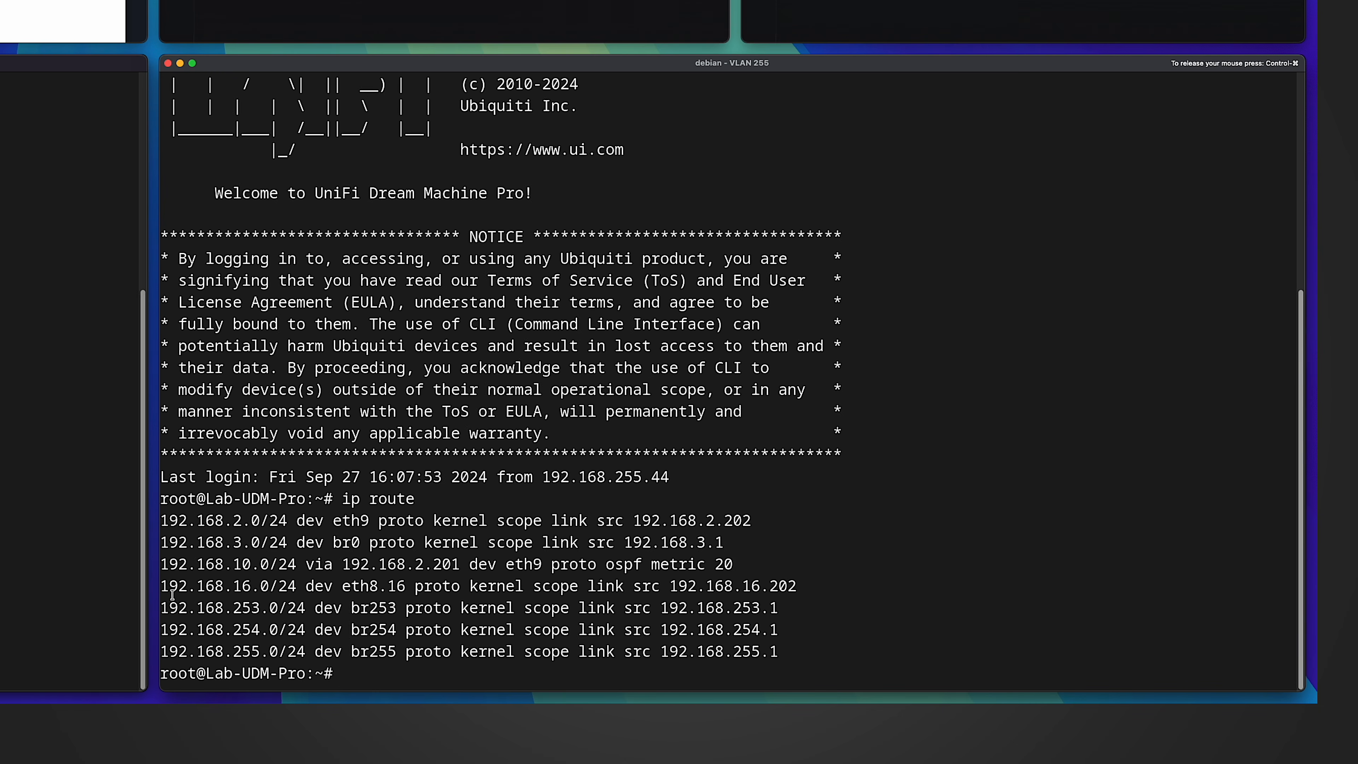
left_click_drag(164, 564, 743, 565)
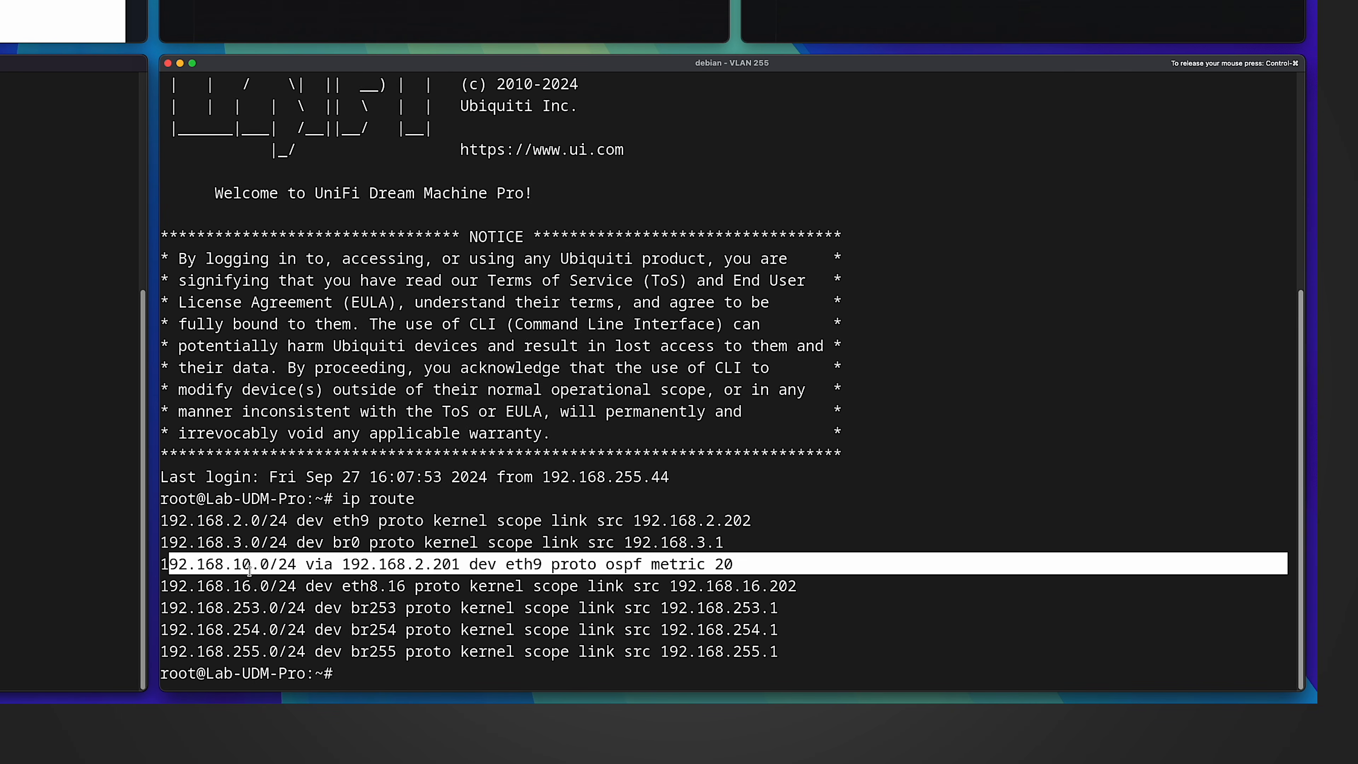
left_click(238, 564)
left_click_drag(235, 563, 250, 562)
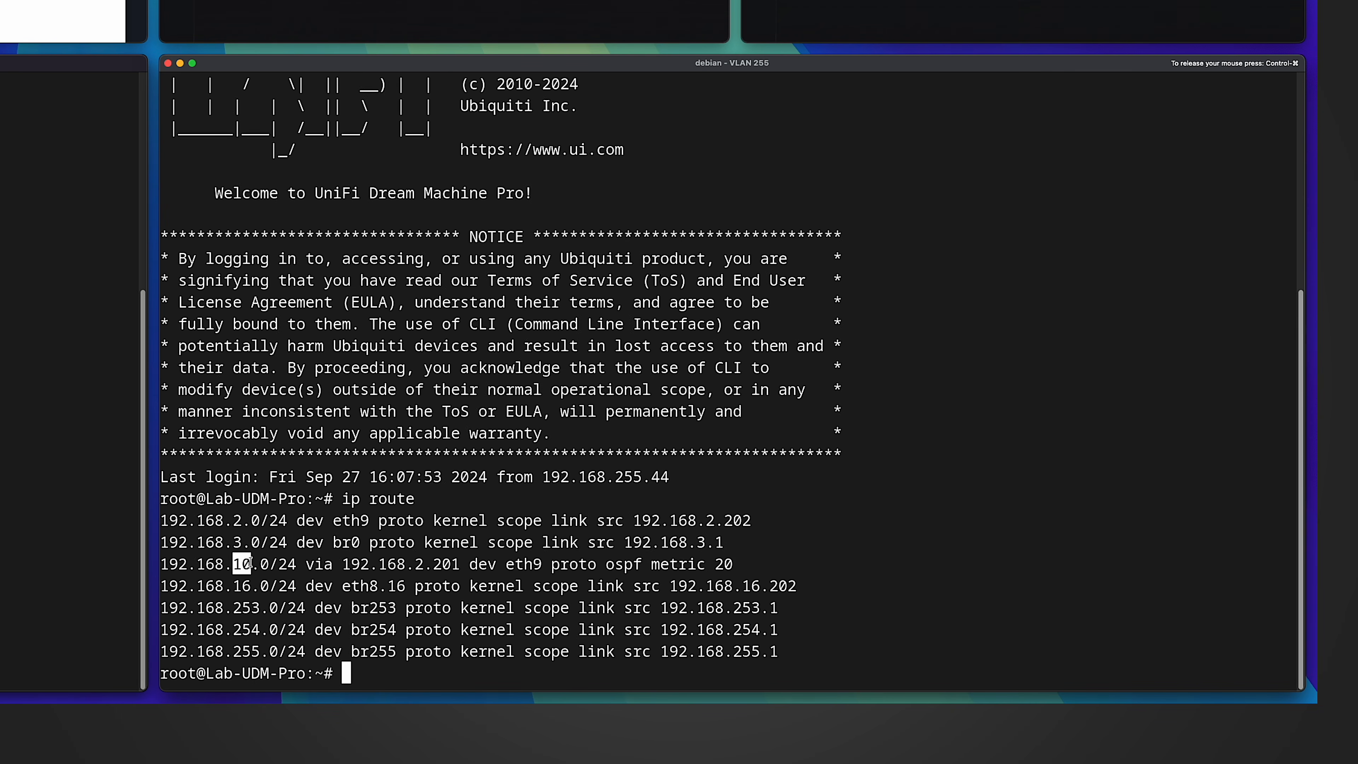
left_click_drag(506, 564, 539, 561)
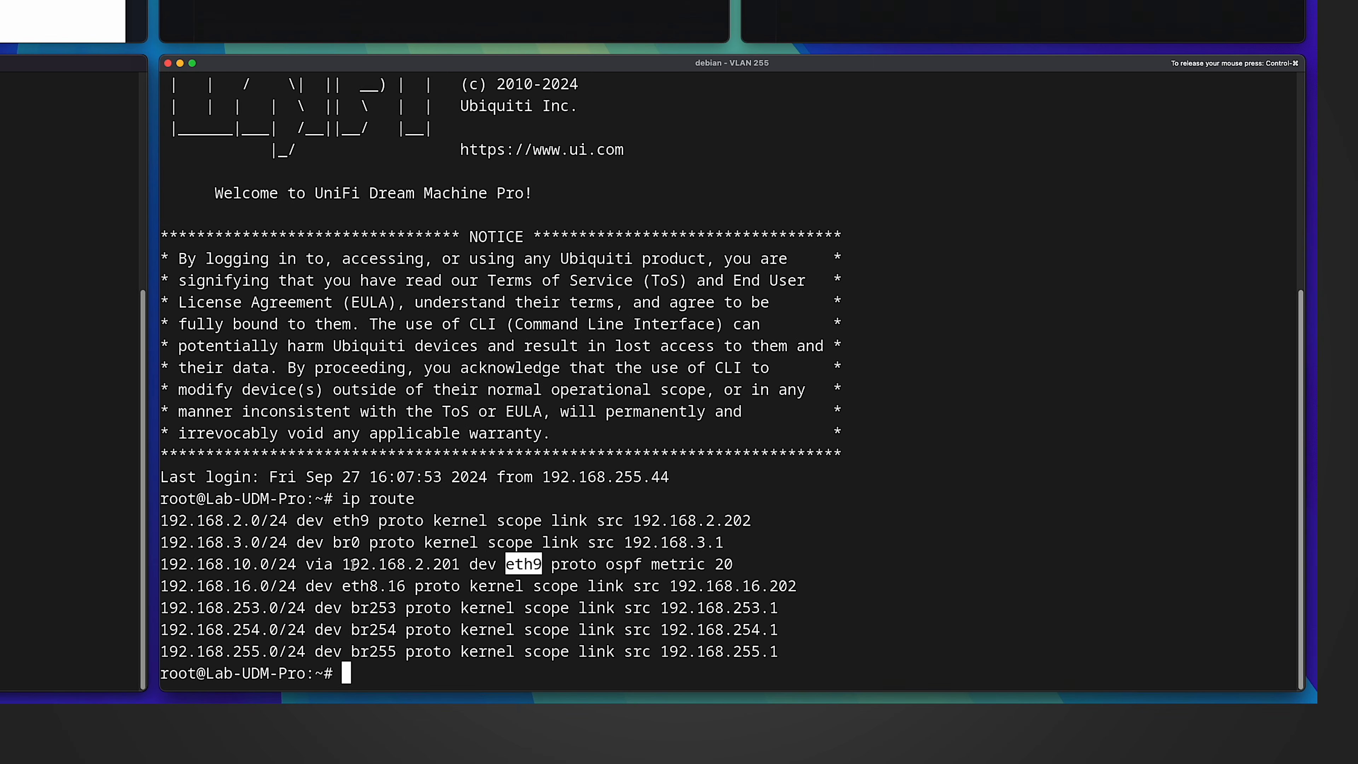
left_click_drag(342, 564, 455, 564)
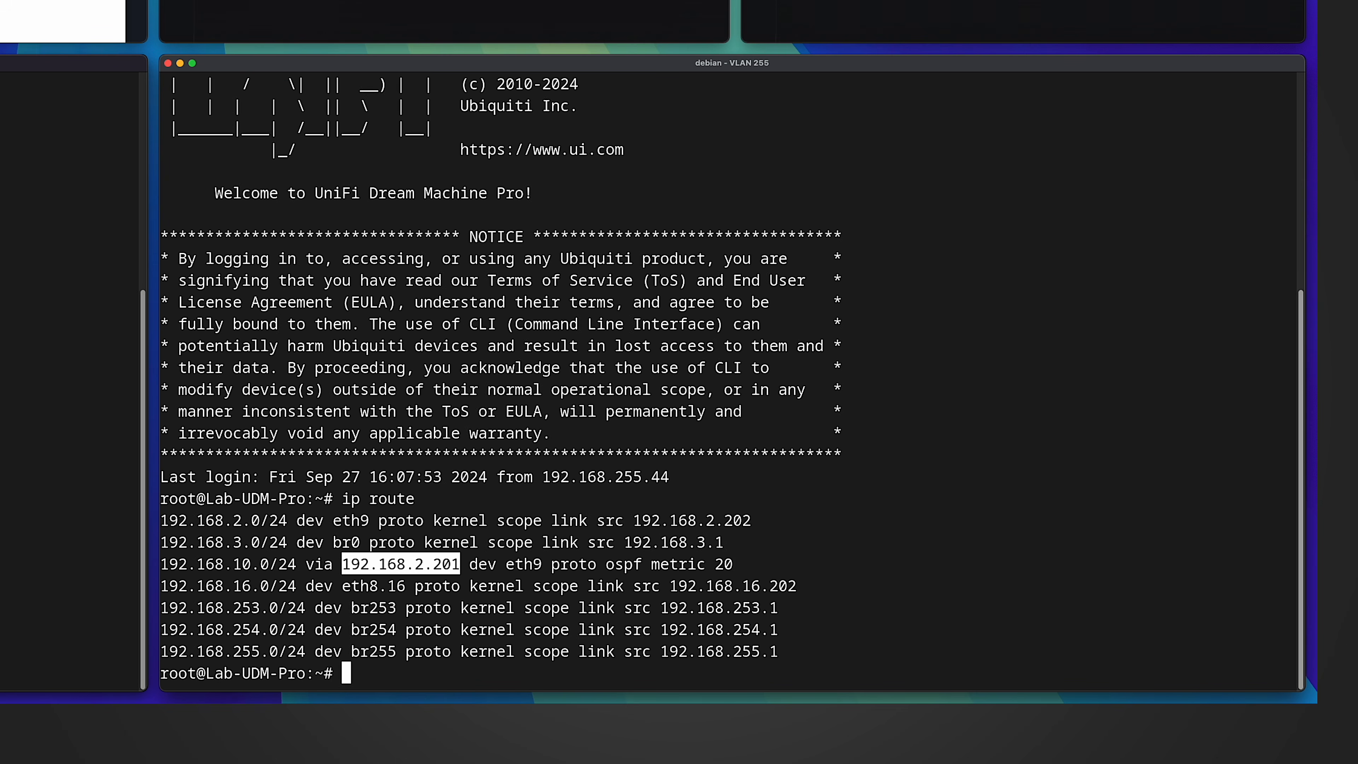
left_click(246, 514)
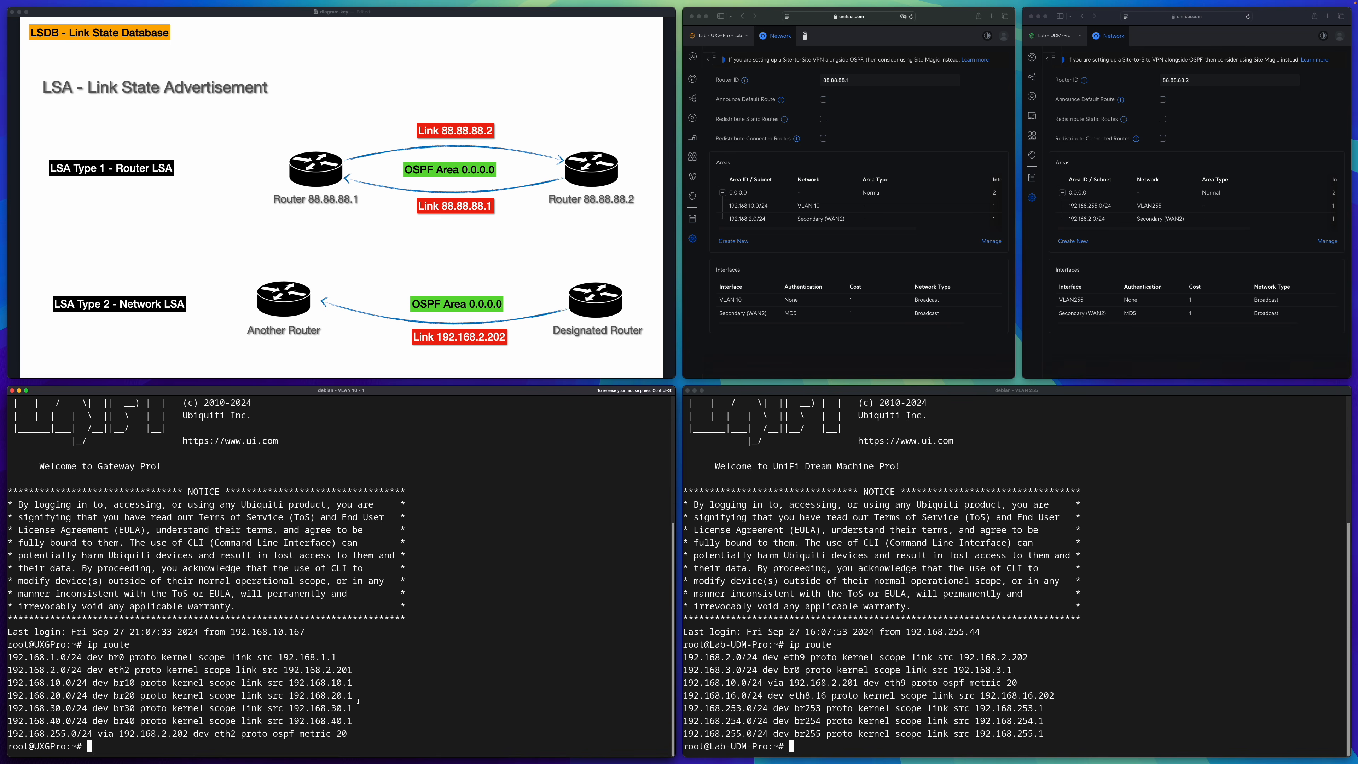
Enter vtysh on the UXG Pro and review show ip ospf: router ID 88.88.88.1, area 0.0.0.0
type("vtysh")
key("Return")
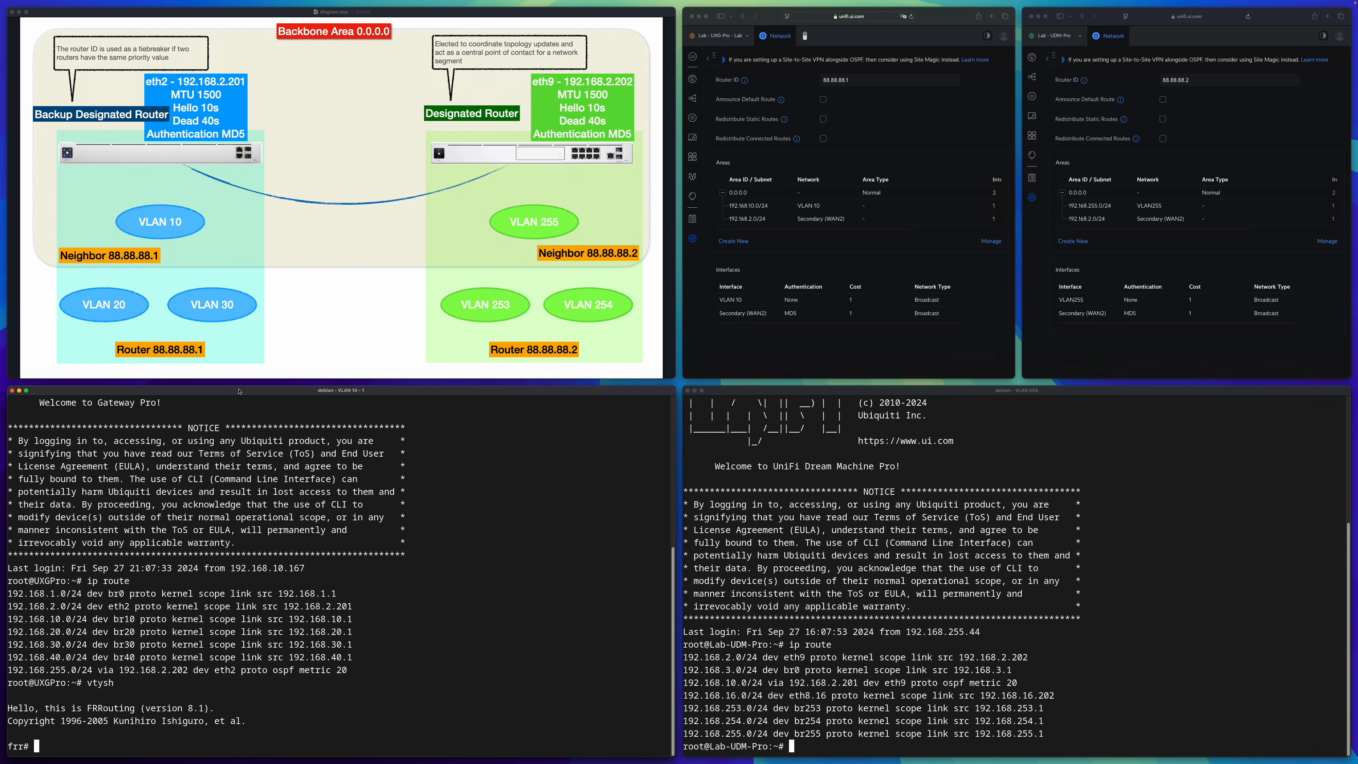
left_click(239, 399)
type("show ip ospf")
key("Return")
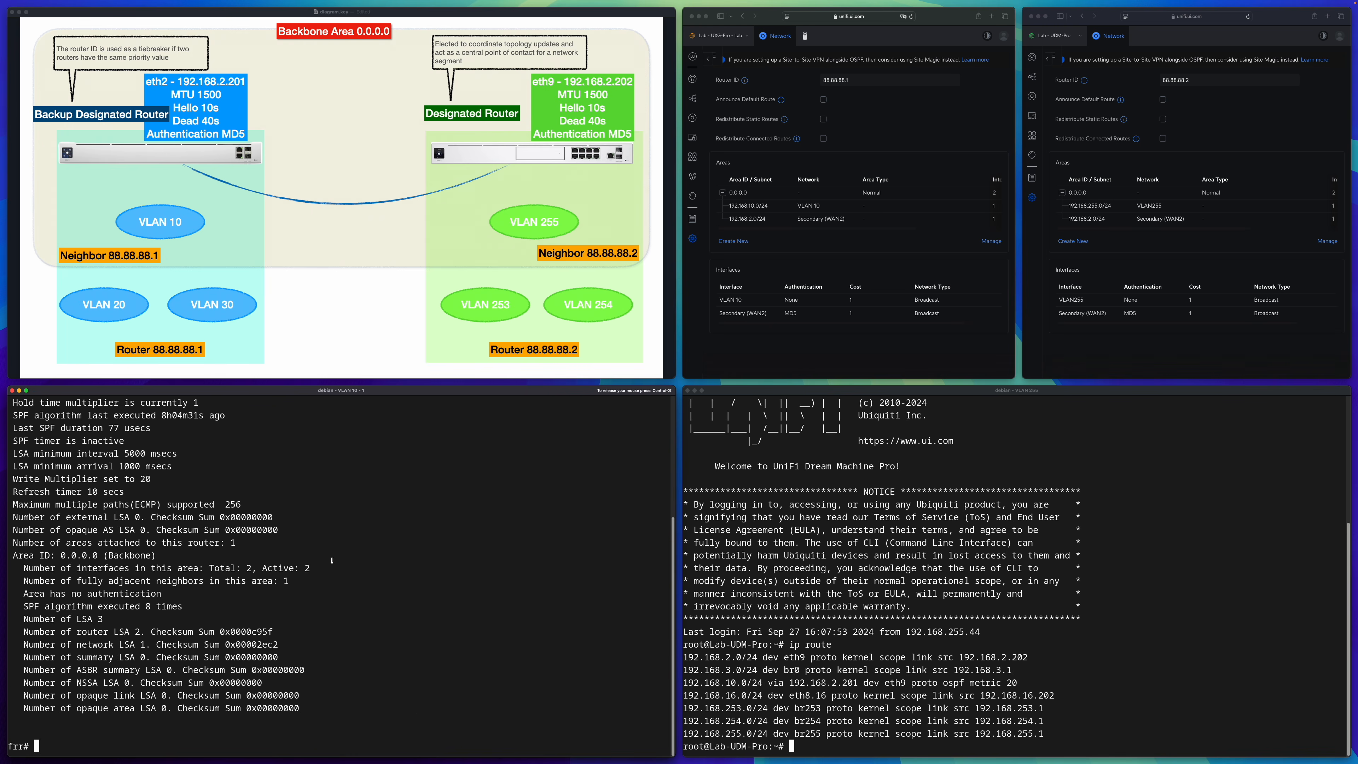
scroll(332, 561, "up", 5)
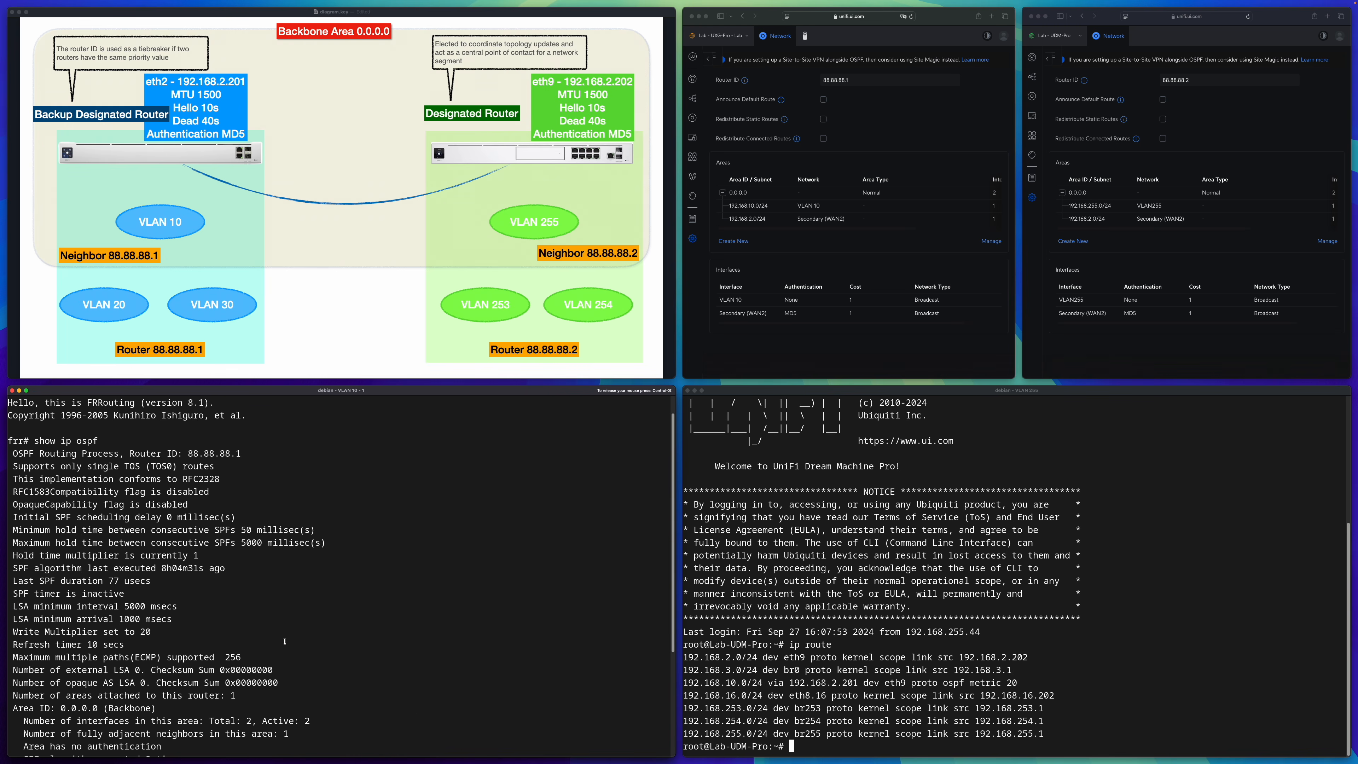
scroll(284, 641, "down", 5)
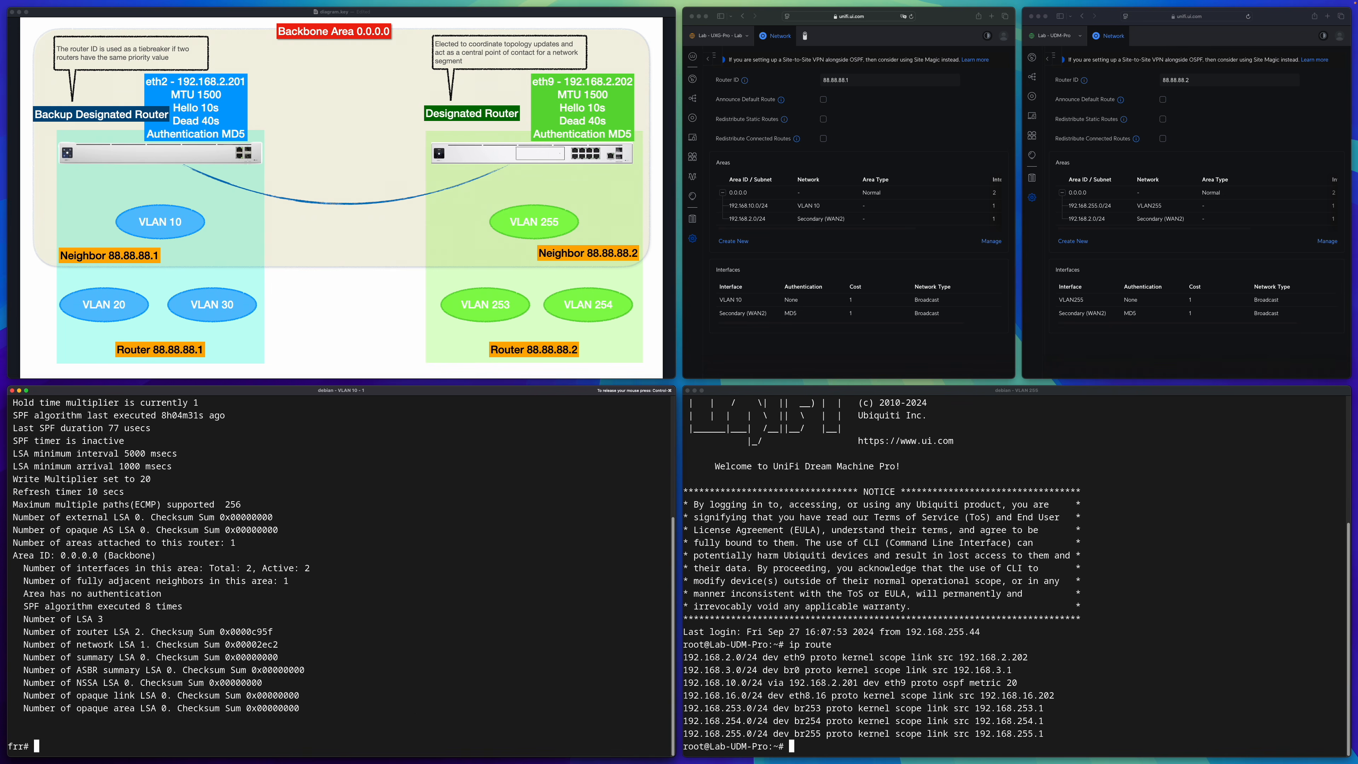
List the UXG Pro's OSPF neighbors and highlight 88.88.88.2's DR role and priority 1
type("show ip ospf neighbor")
key("Return")
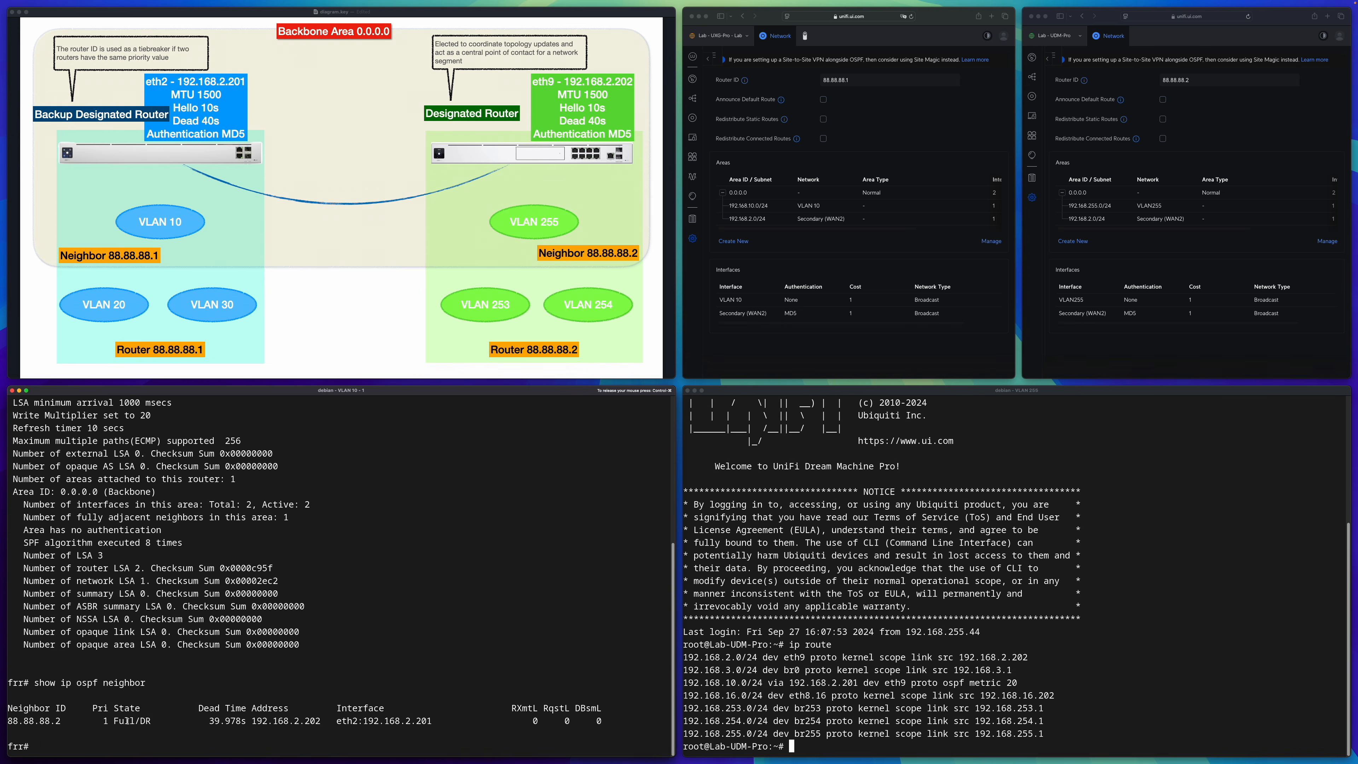
left_click_drag(140, 721, 150, 720)
left_click_drag(109, 720, 102, 720)
left_click_drag(60, 721, 11, 721)
left_click_drag(93, 720, 108, 721)
Run vtysh and show ip ospf neighbor on the UDM Pro, highlighting neighbor 88.88.88.1 and its eth2 address
left_click(976, 646)
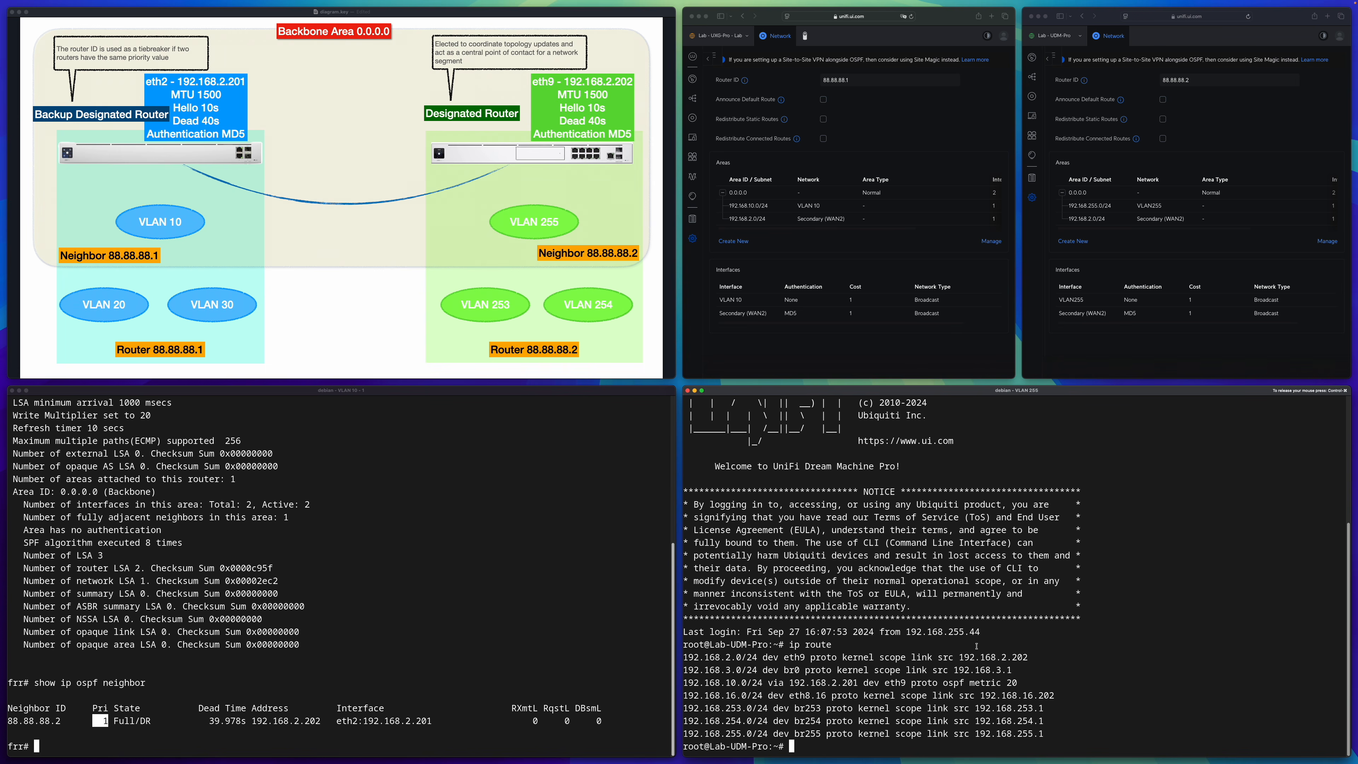
type("vtysh")
key("Return")
type("show")
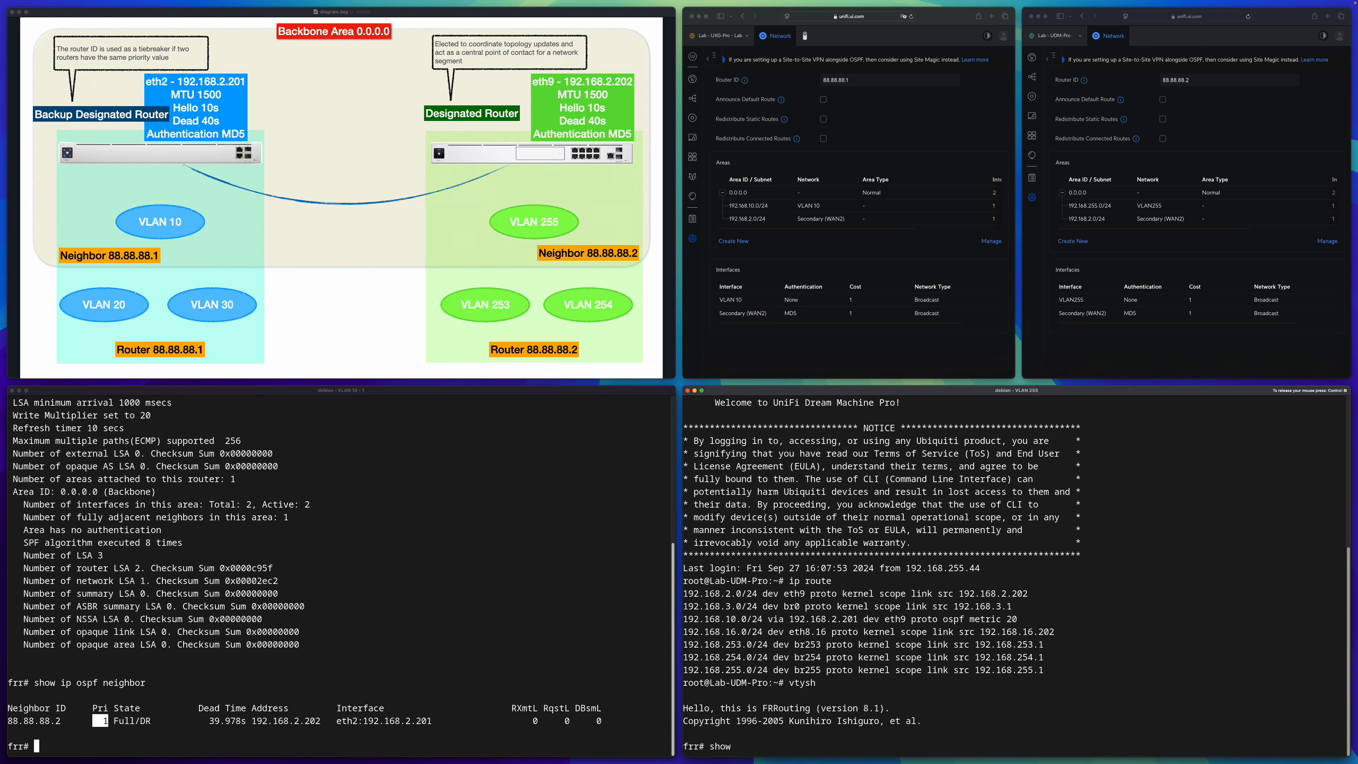
type(" ip ospf neighbor")
key("Return")
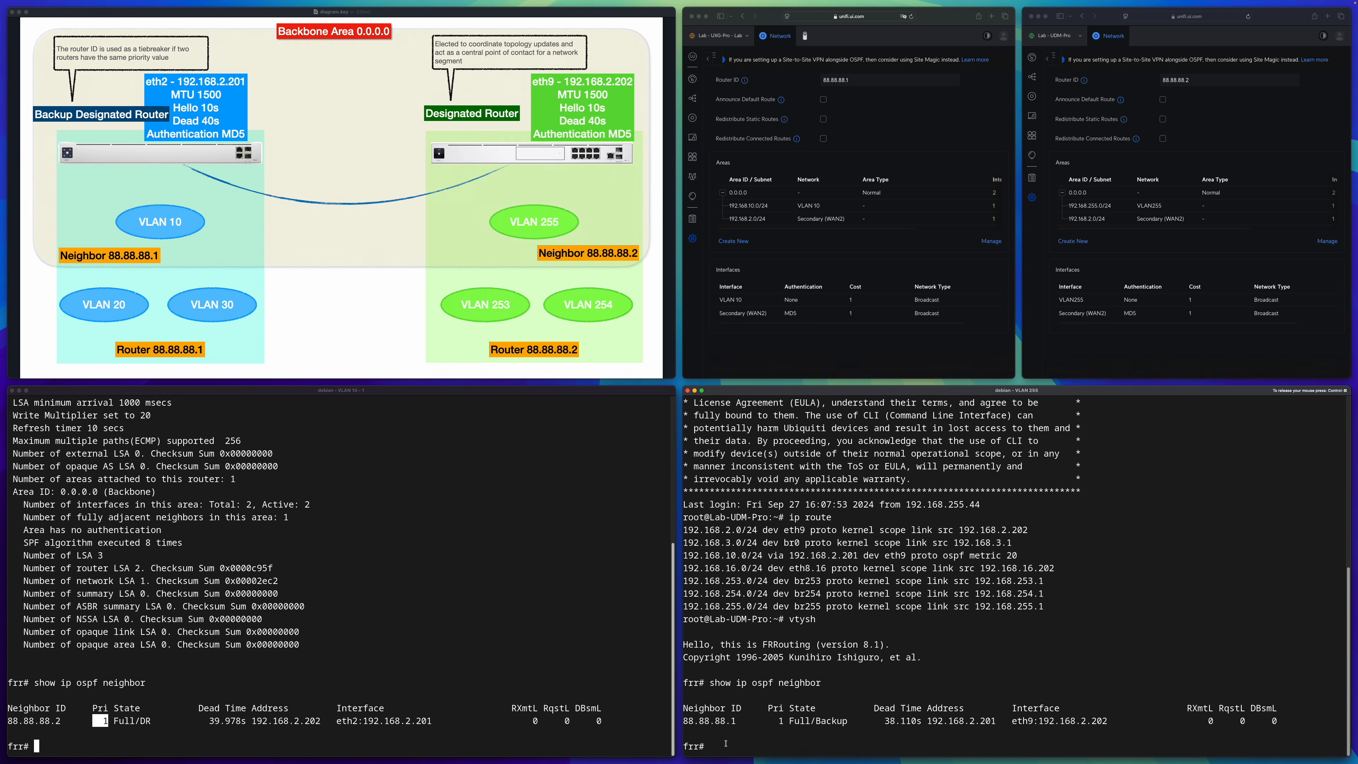
mouse_move(737, 720)
left_mouse_down()
mouse_move(700, 720)
mouse_move(715, 720)
left_mouse_up()
left_click(824, 721)
left_click_drag(336, 720, 406, 720)
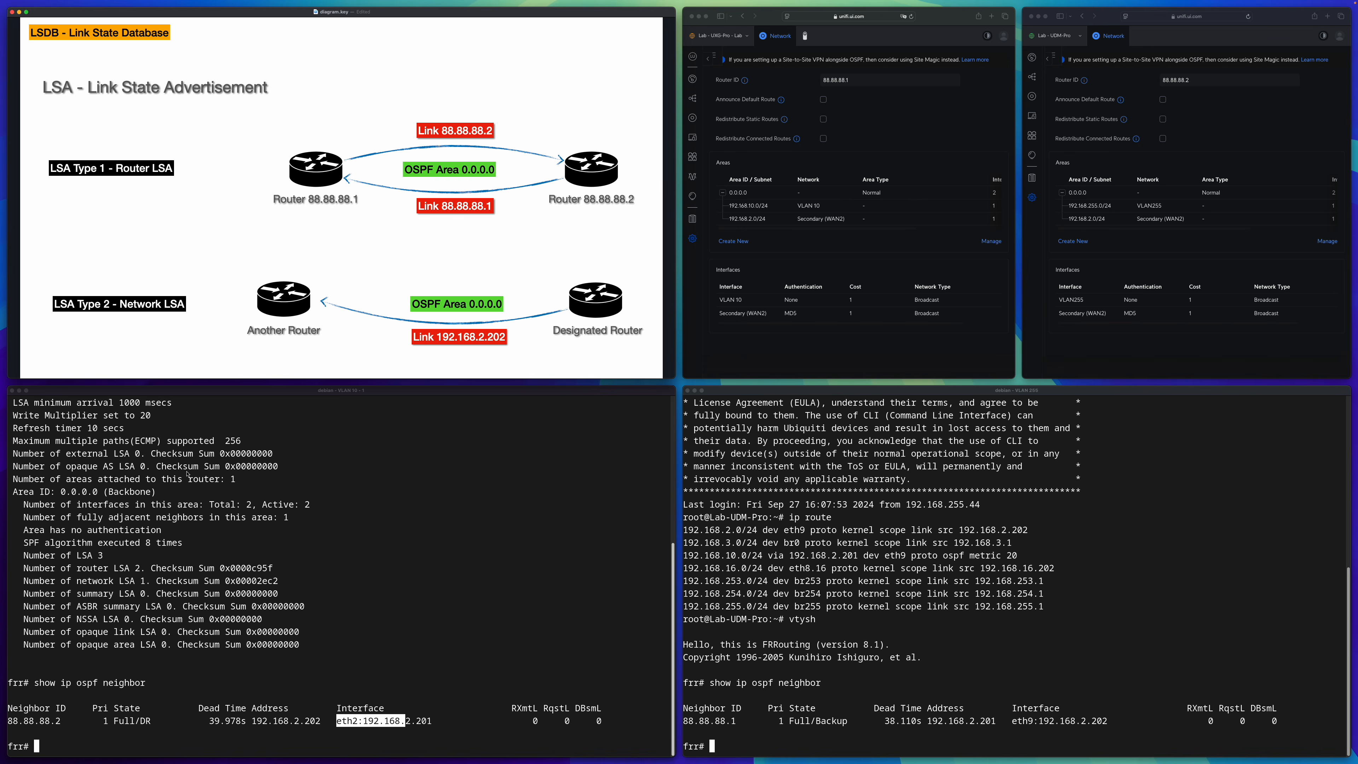
left_click(302, 527)
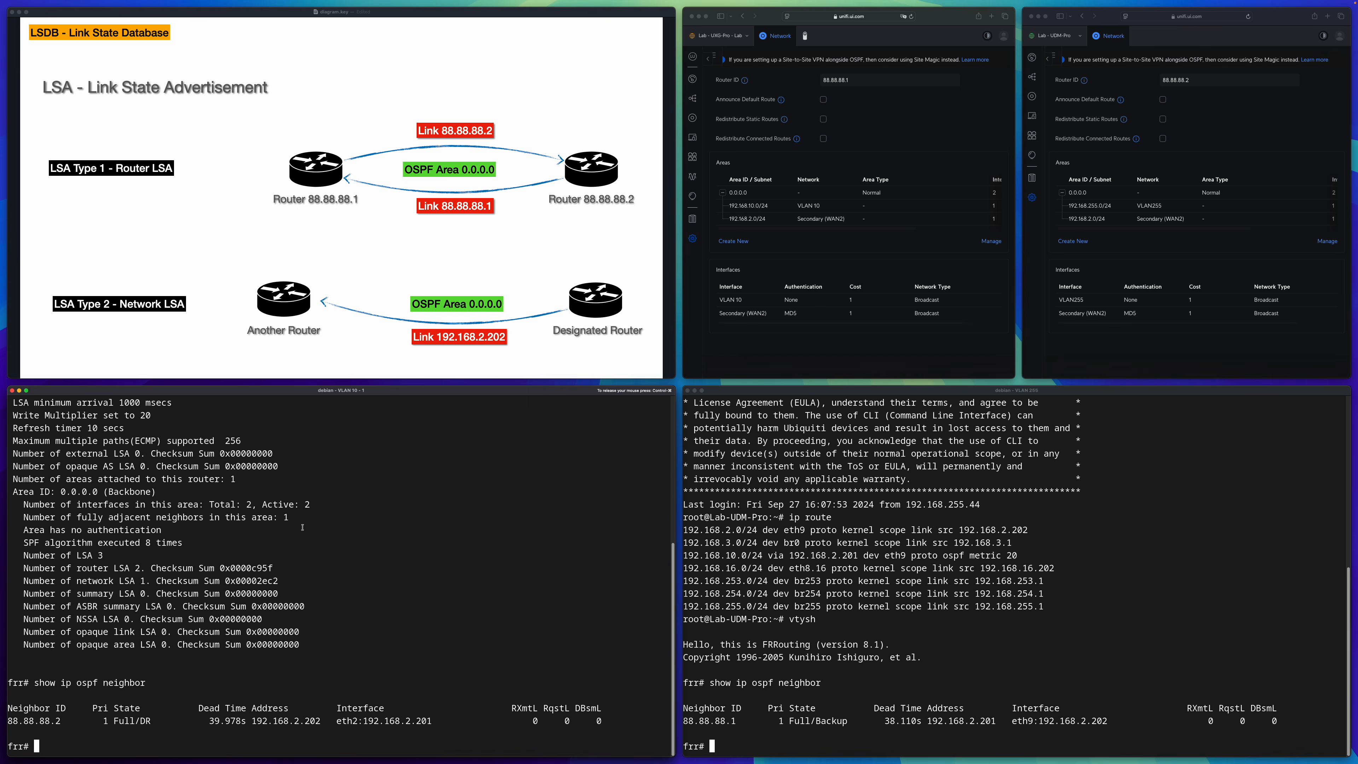
Compare both gateways' show ip ospf database output, then type show ip ospf route on the UXG Pro
type("show ip ospf database")
key("Return")
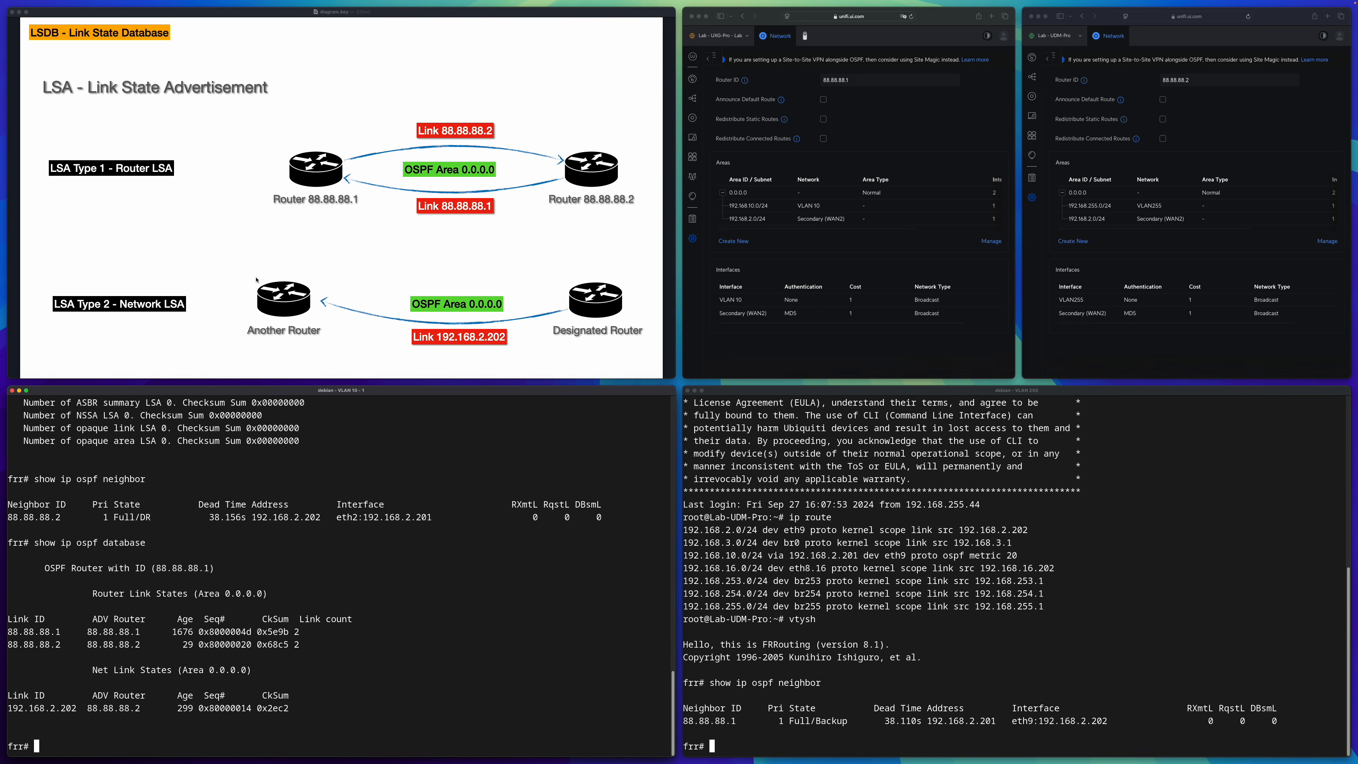
left_click(200, 225)
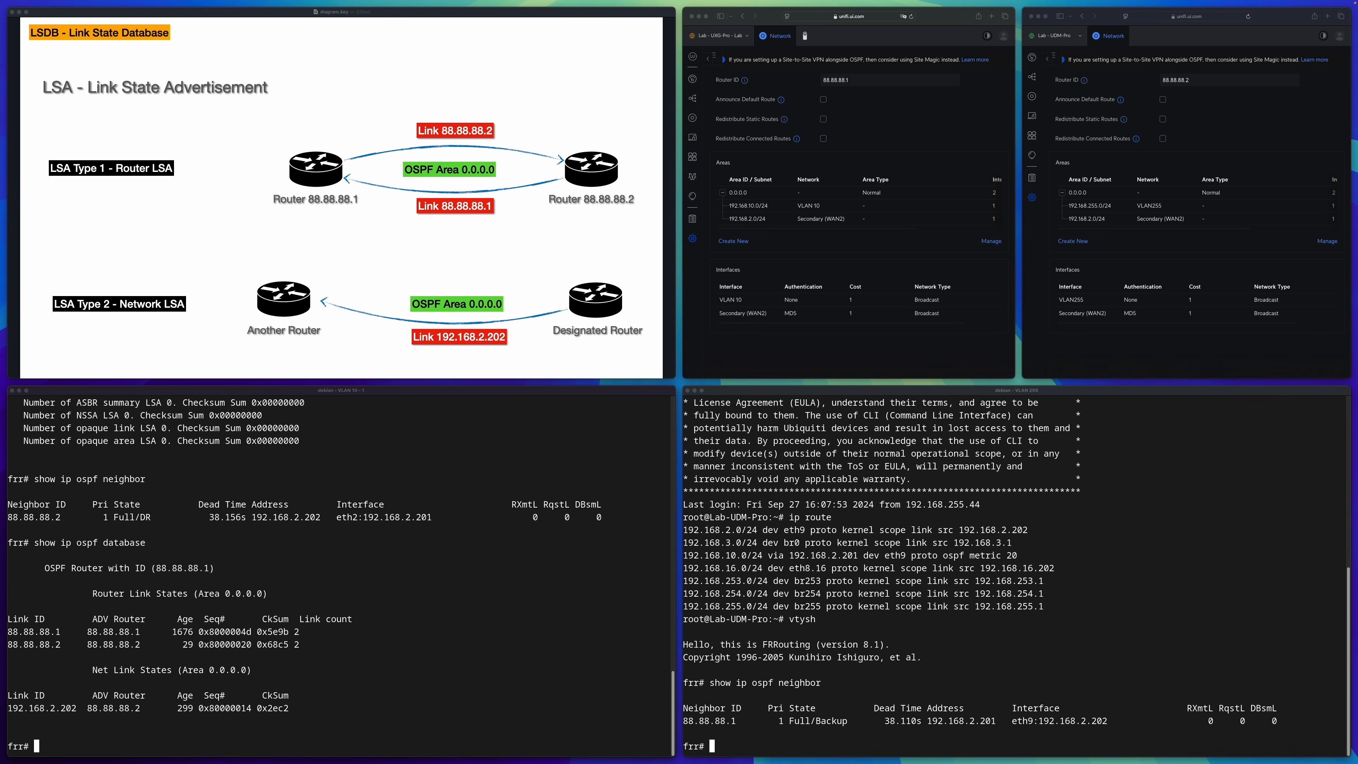
left_click(210, 666)
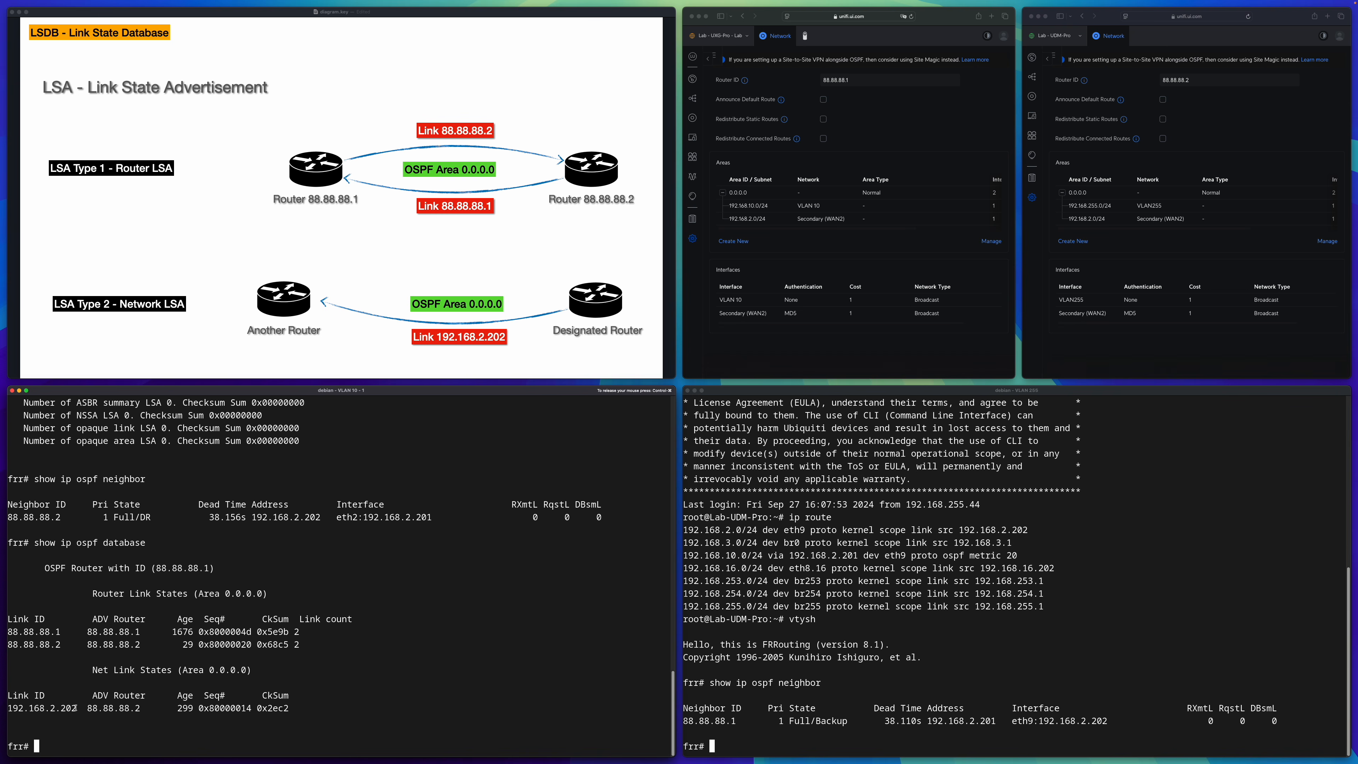
left_click(934, 631)
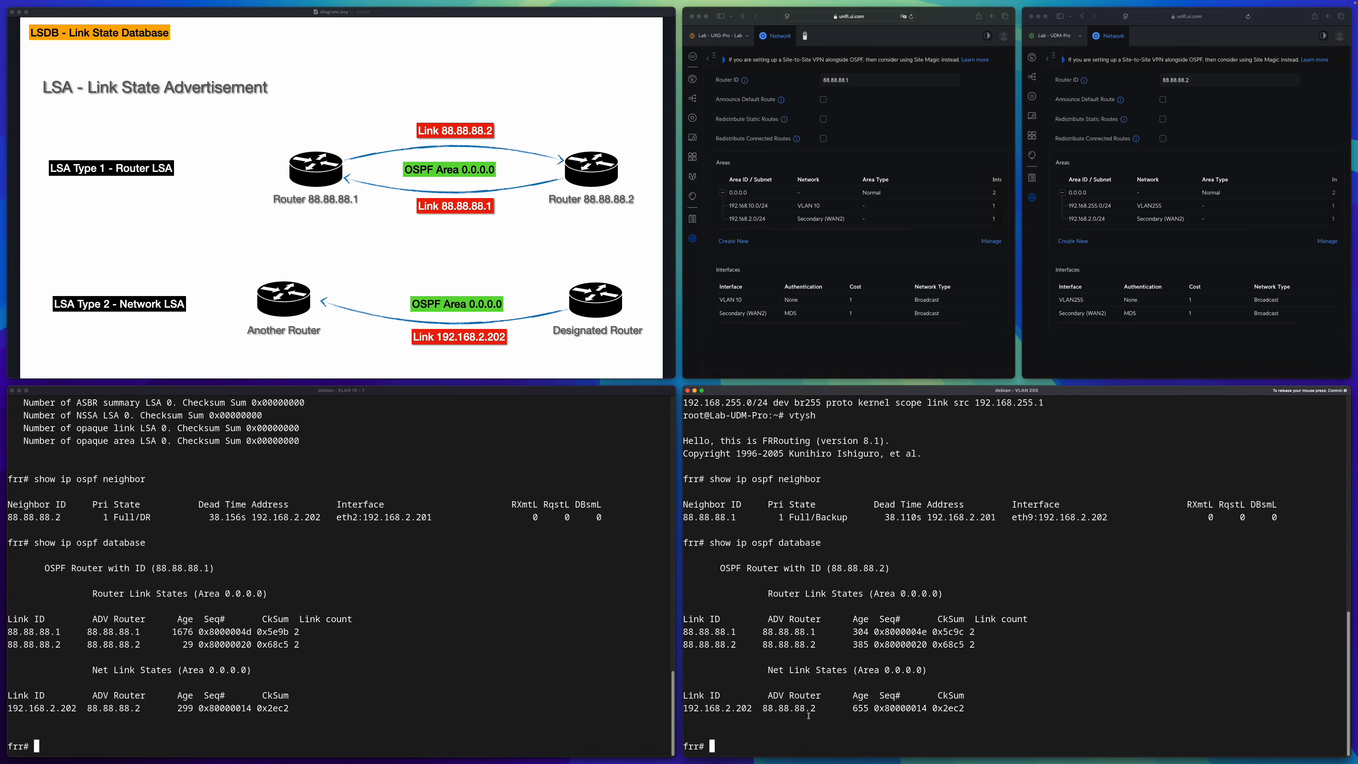
left_click(264, 516)
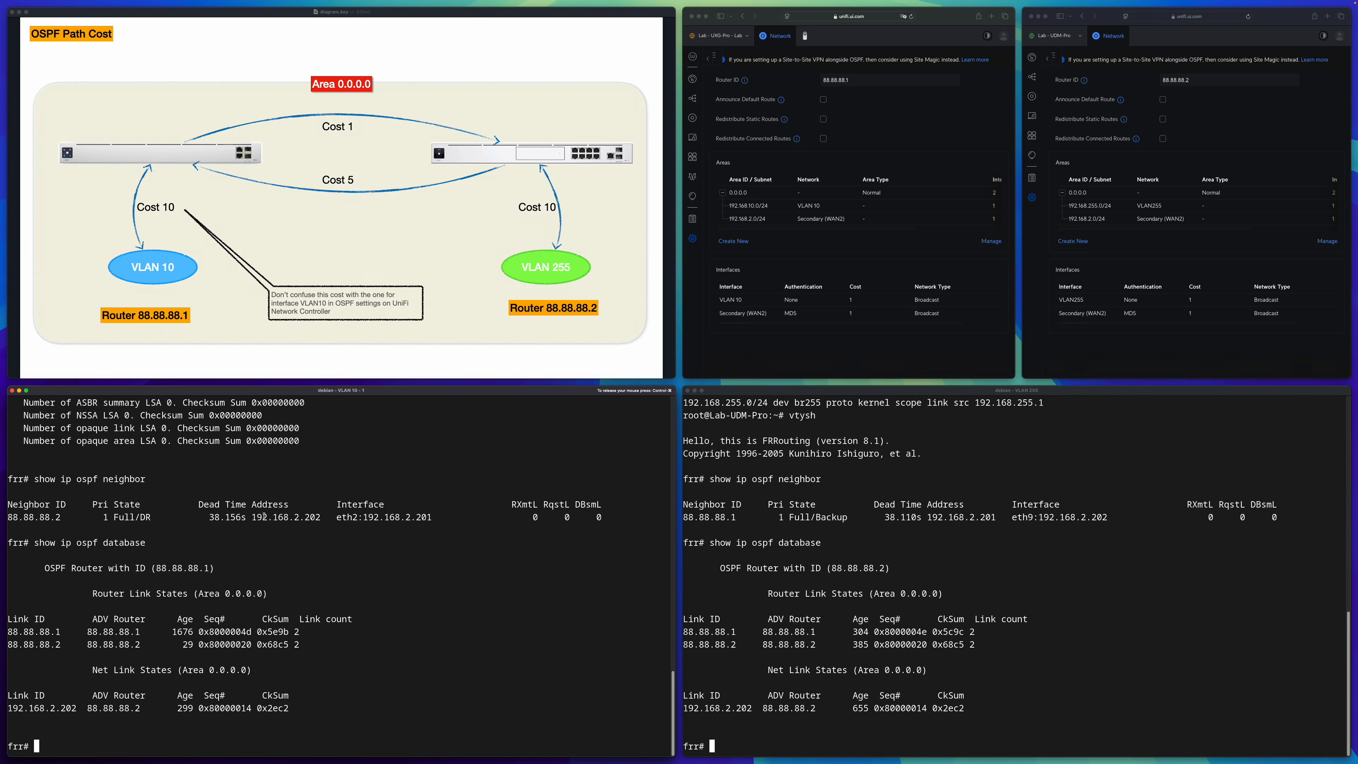
type("show ip ospf route")
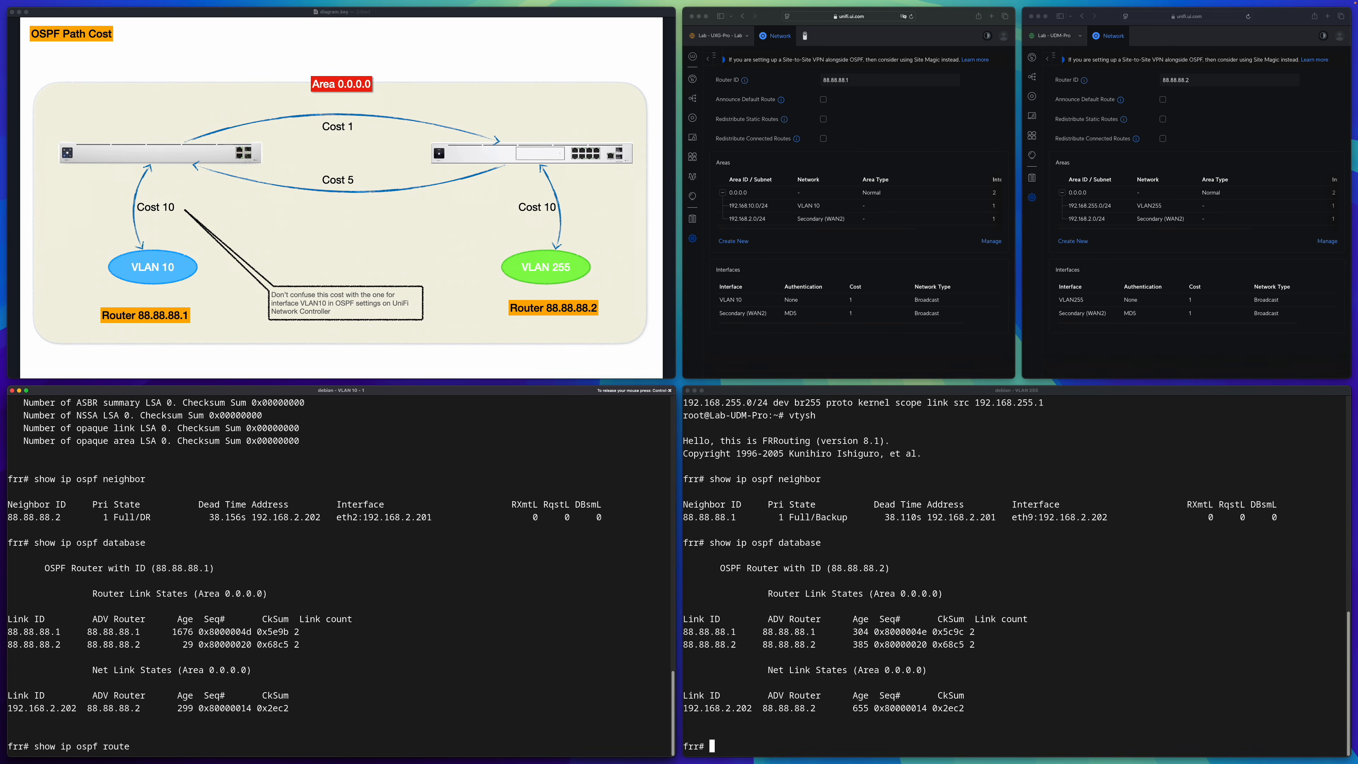
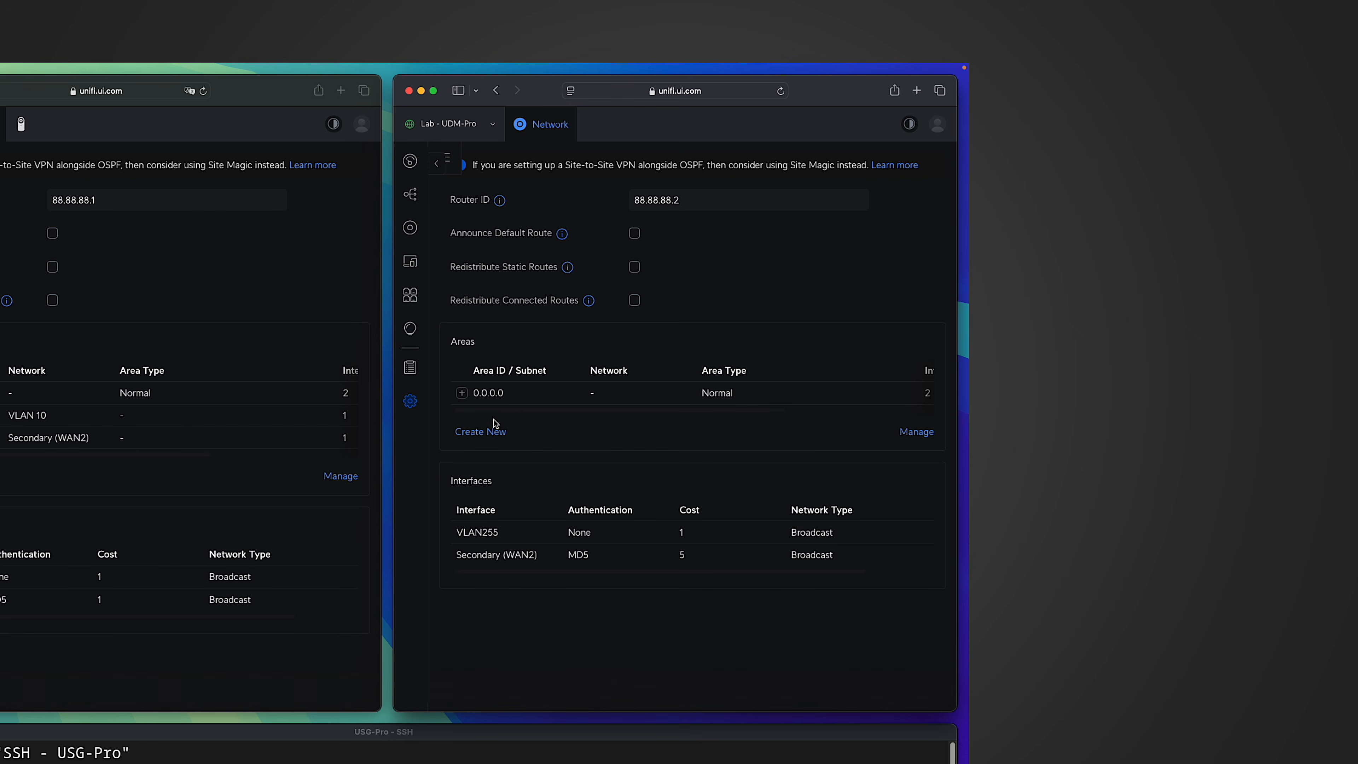
Under the expanded area 0.0.0.0, start a new OSPF area with ID 3.3.3.3
left_click(462, 394)
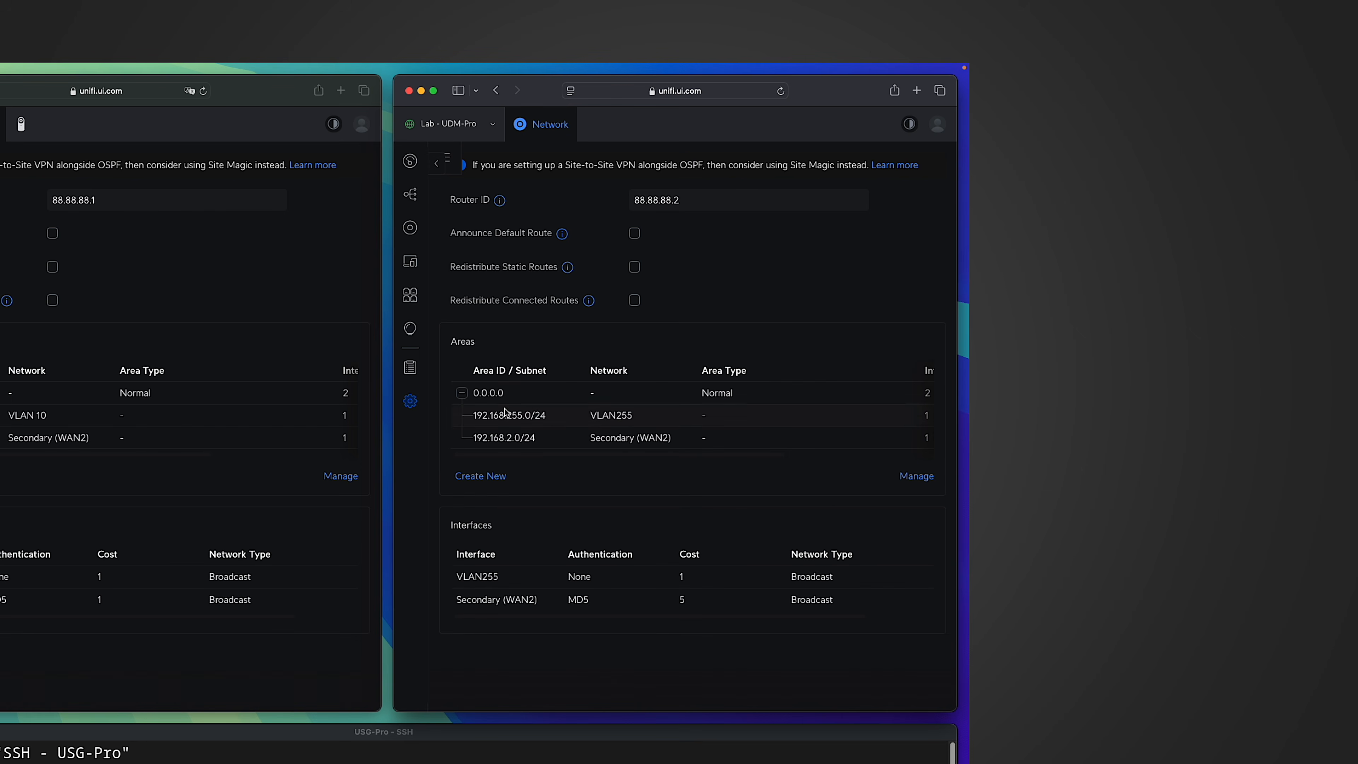
left_click(496, 478)
left_click(598, 363)
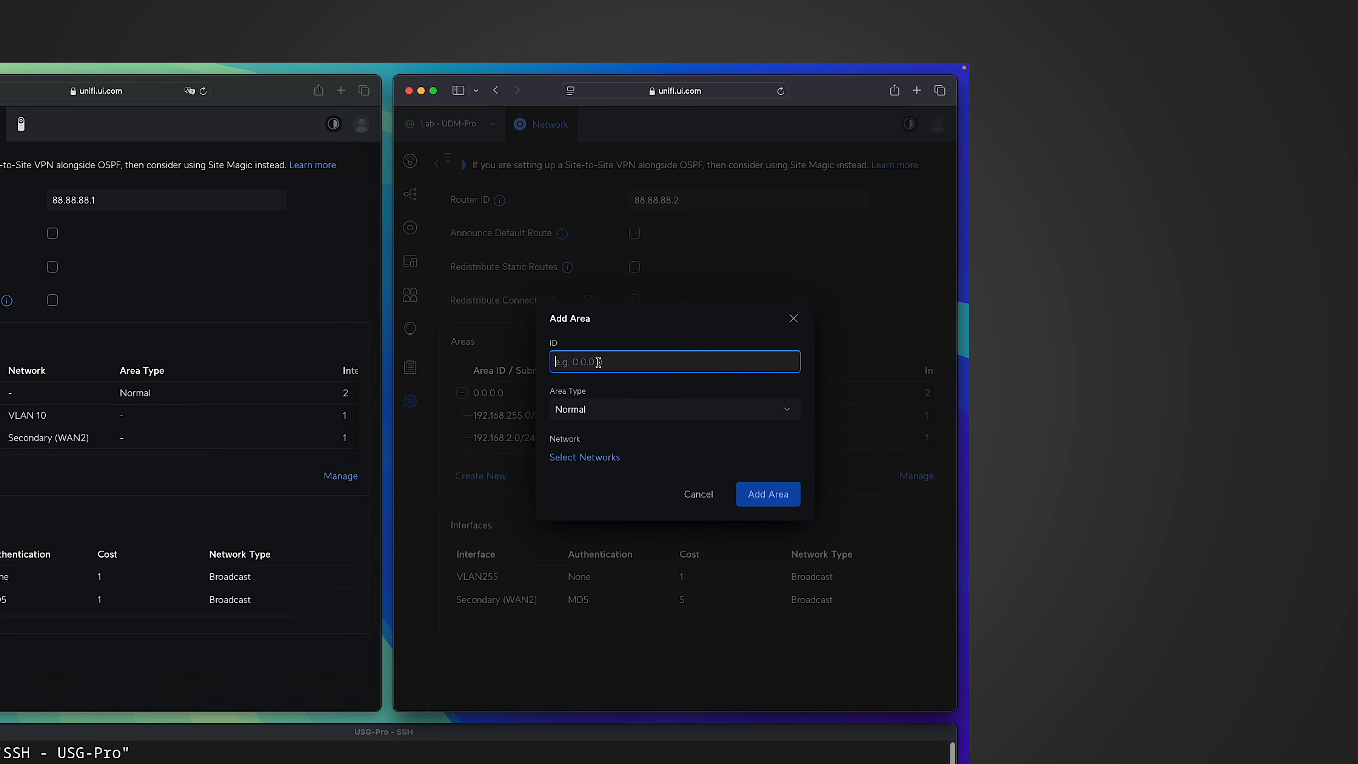
type("3")
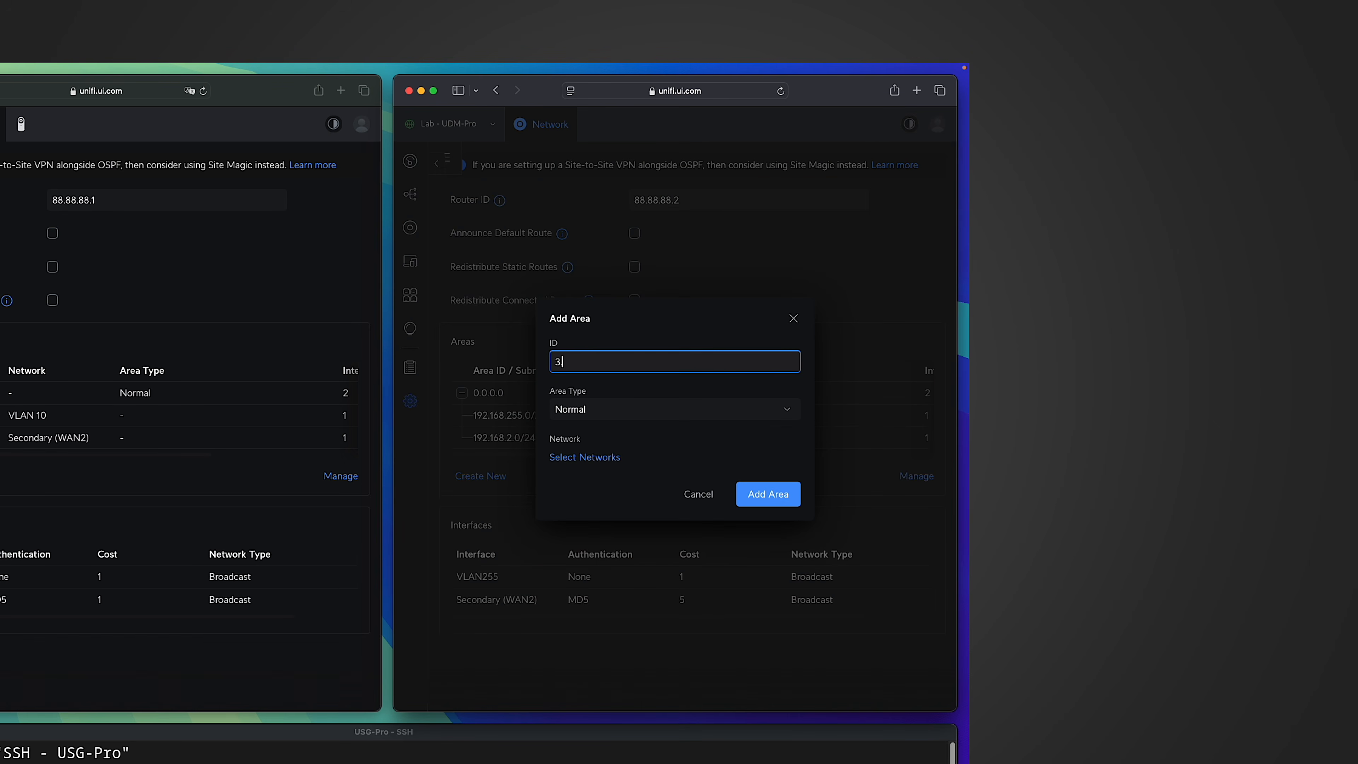
type(".3.3.3")
Assign VLAN253 and Primary (WAN1) networks to area 3.3.3.3 and add it
left_click(588, 460)
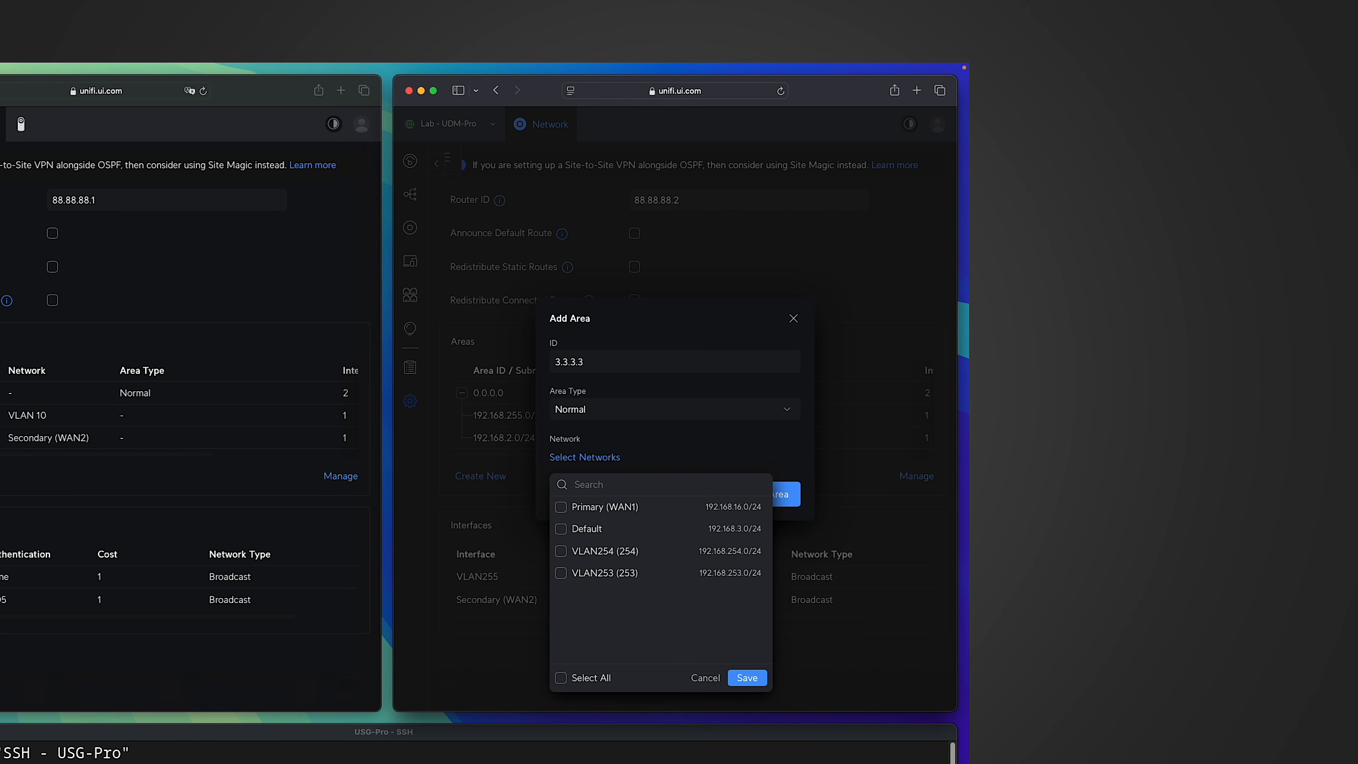
left_click(561, 574)
left_click(561, 508)
left_click(743, 678)
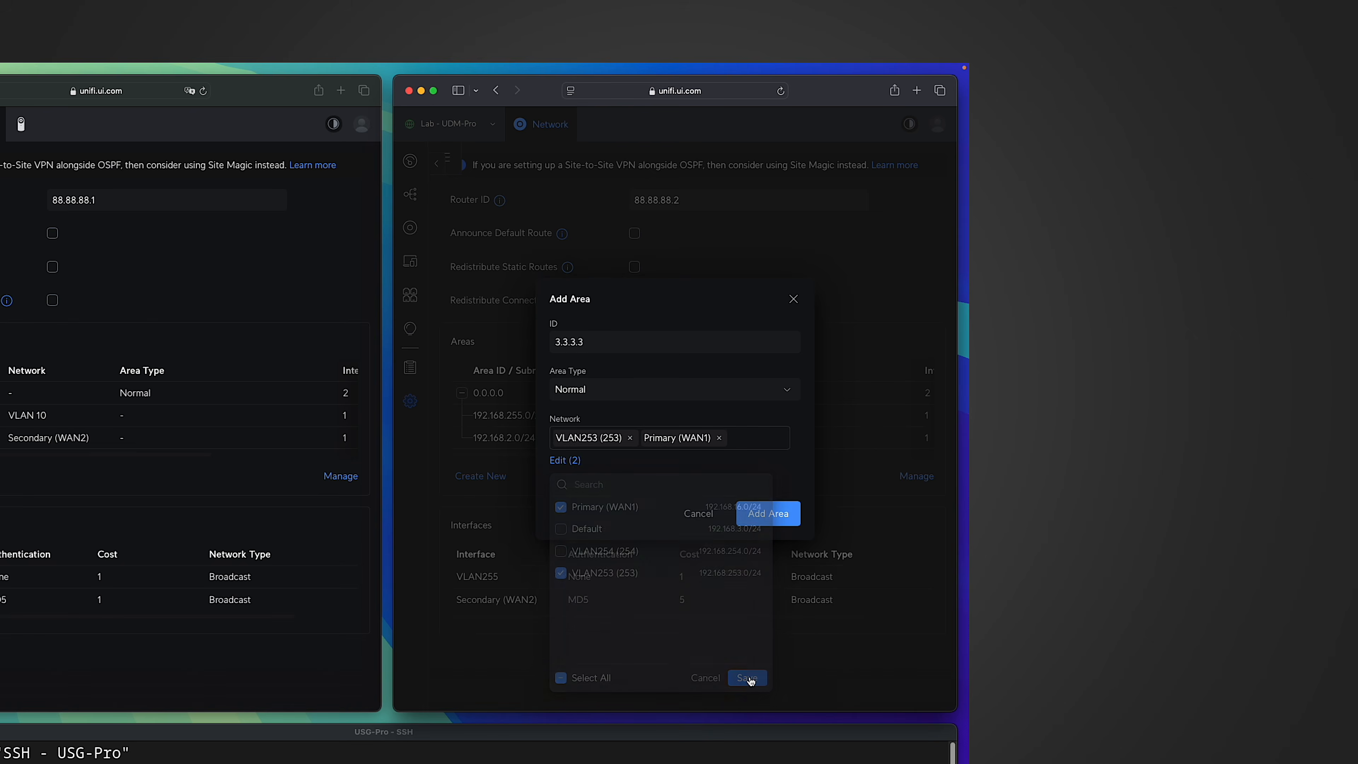
left_click(754, 514)
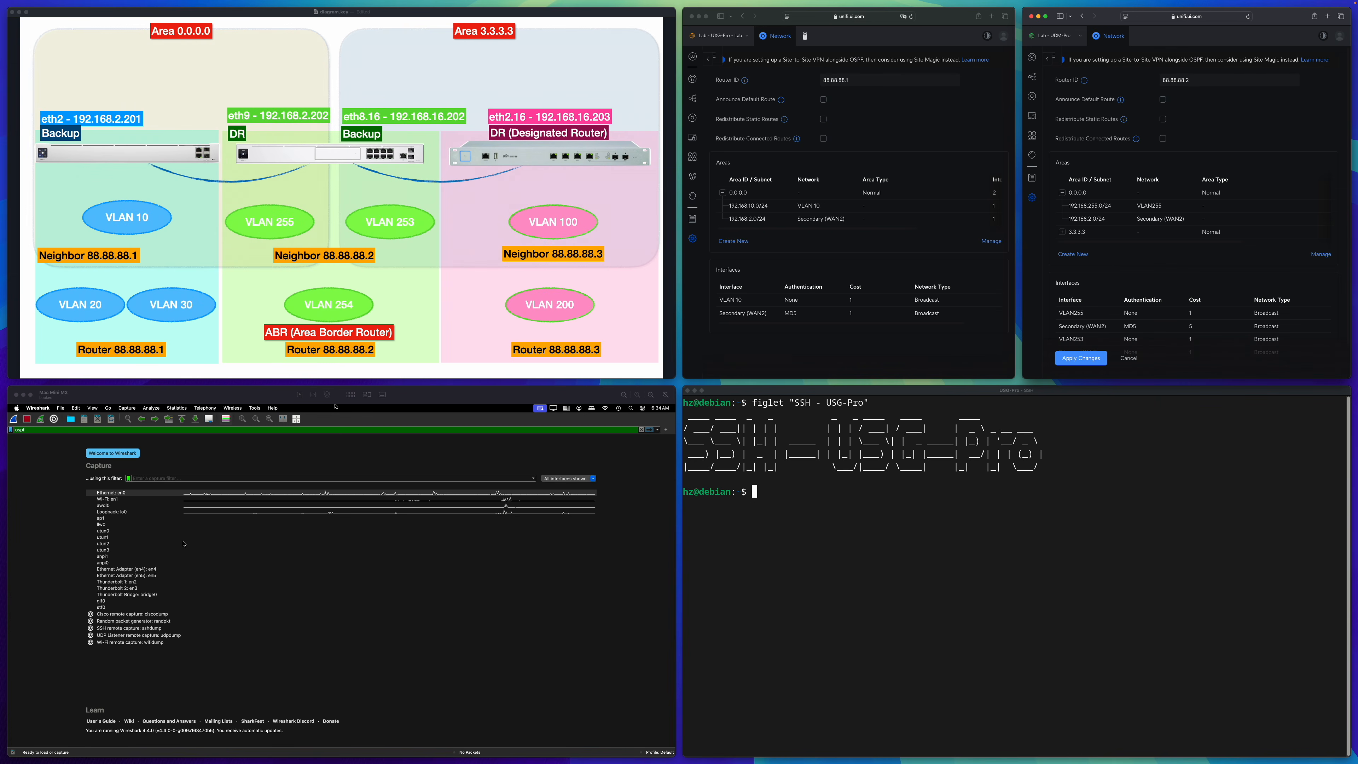
Start an ospf-filtered Wireshark capture and mark VLAN253 and Primary (WAN1) as passive
left_click(335, 407)
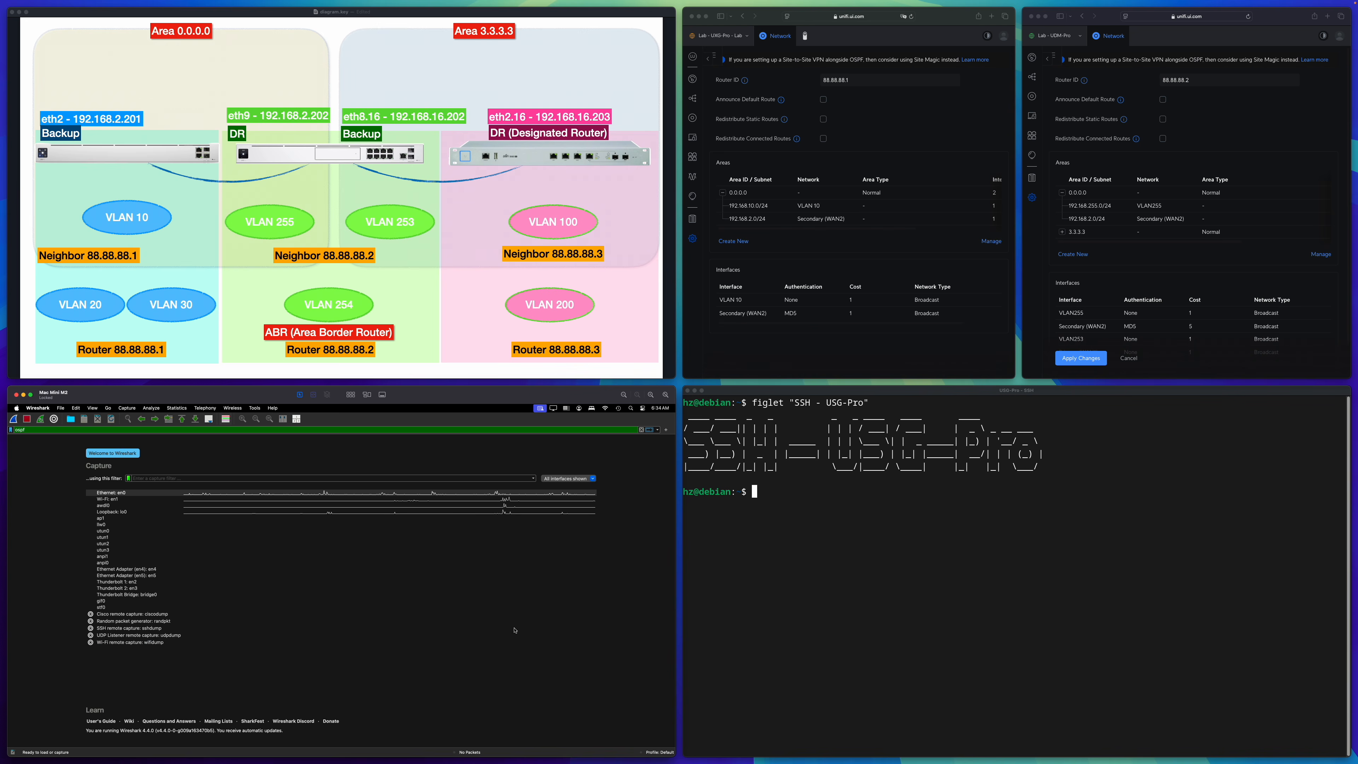
key("super+e")
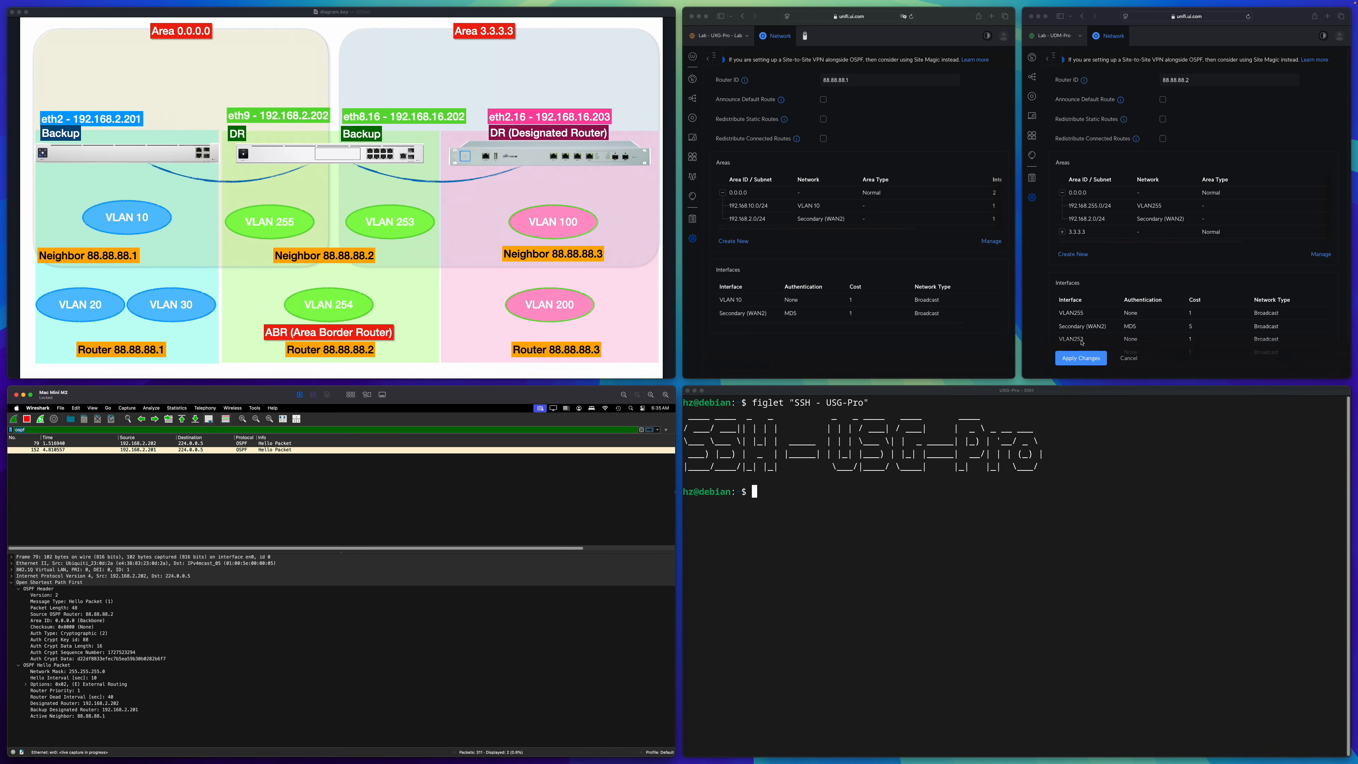
left_click(1083, 342)
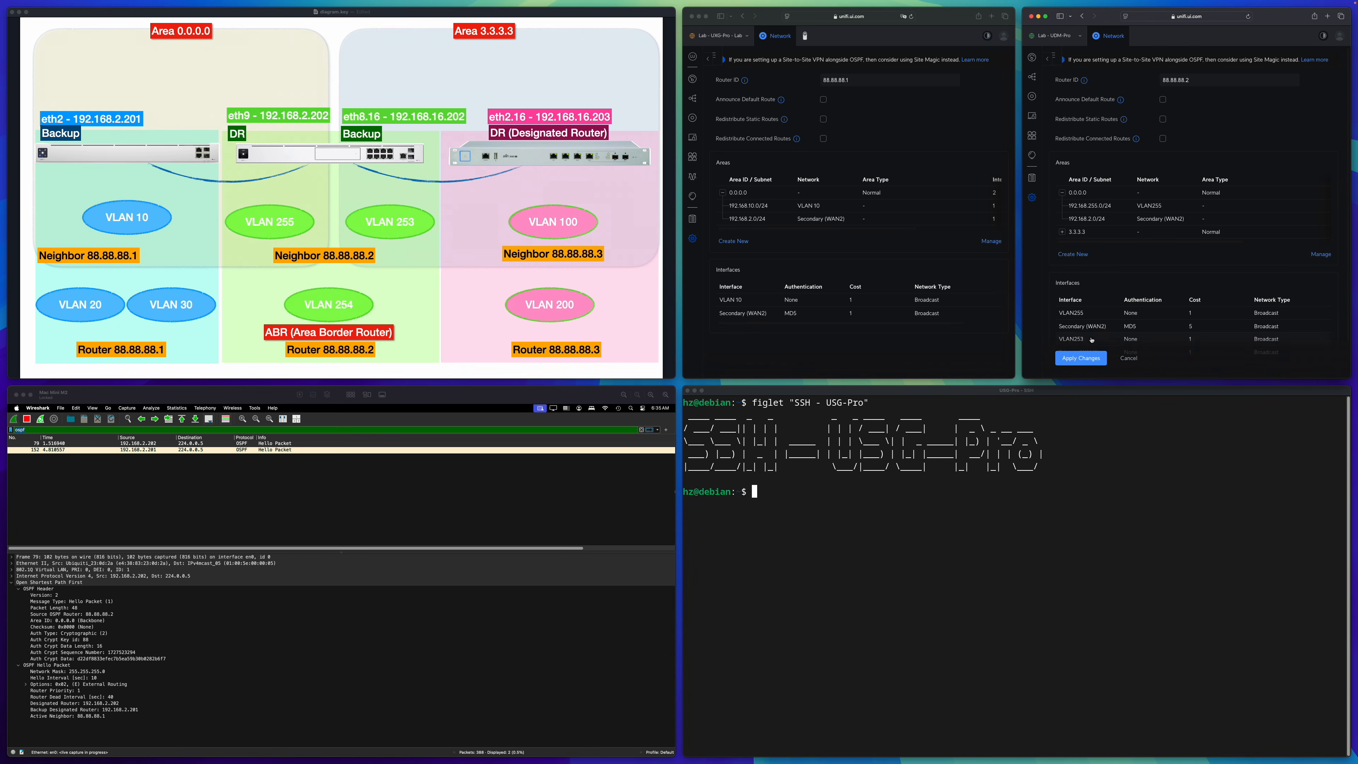
left_click(1092, 340)
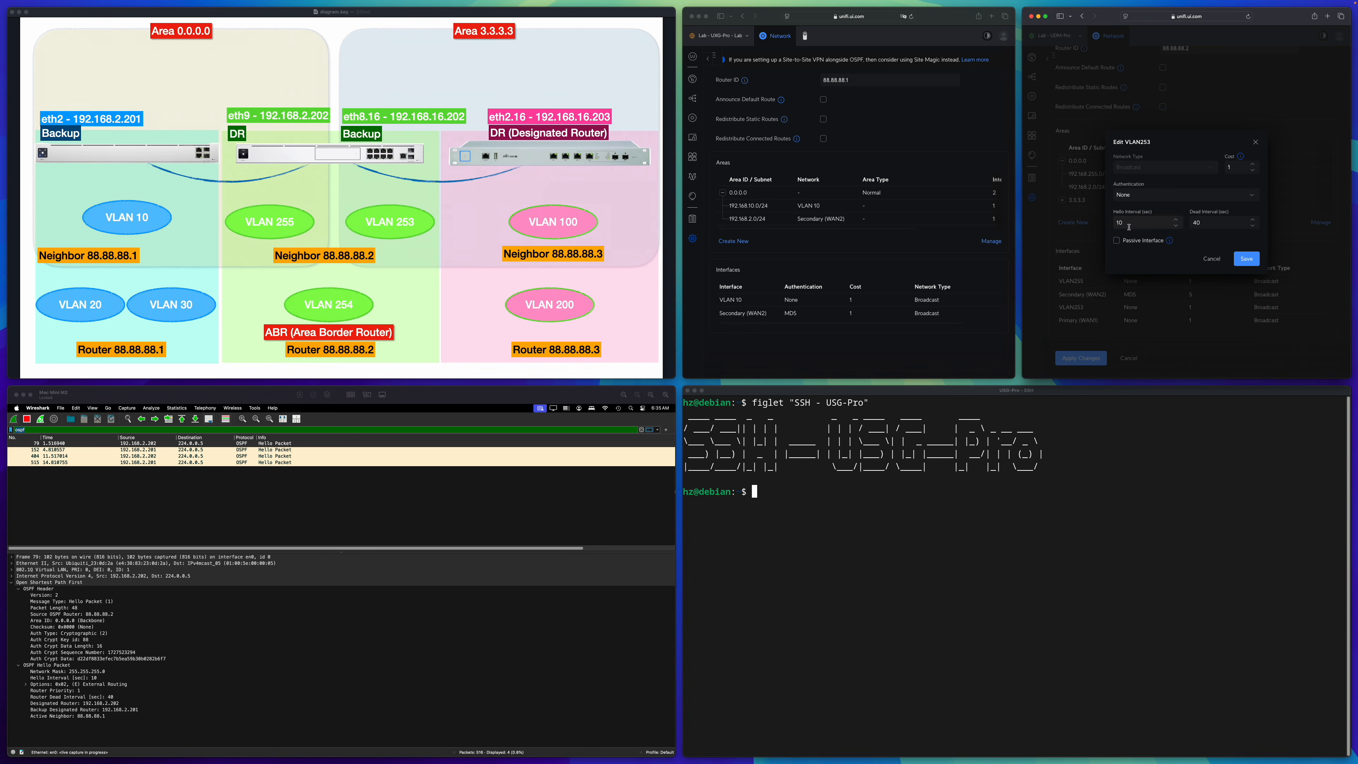
left_click(1118, 241)
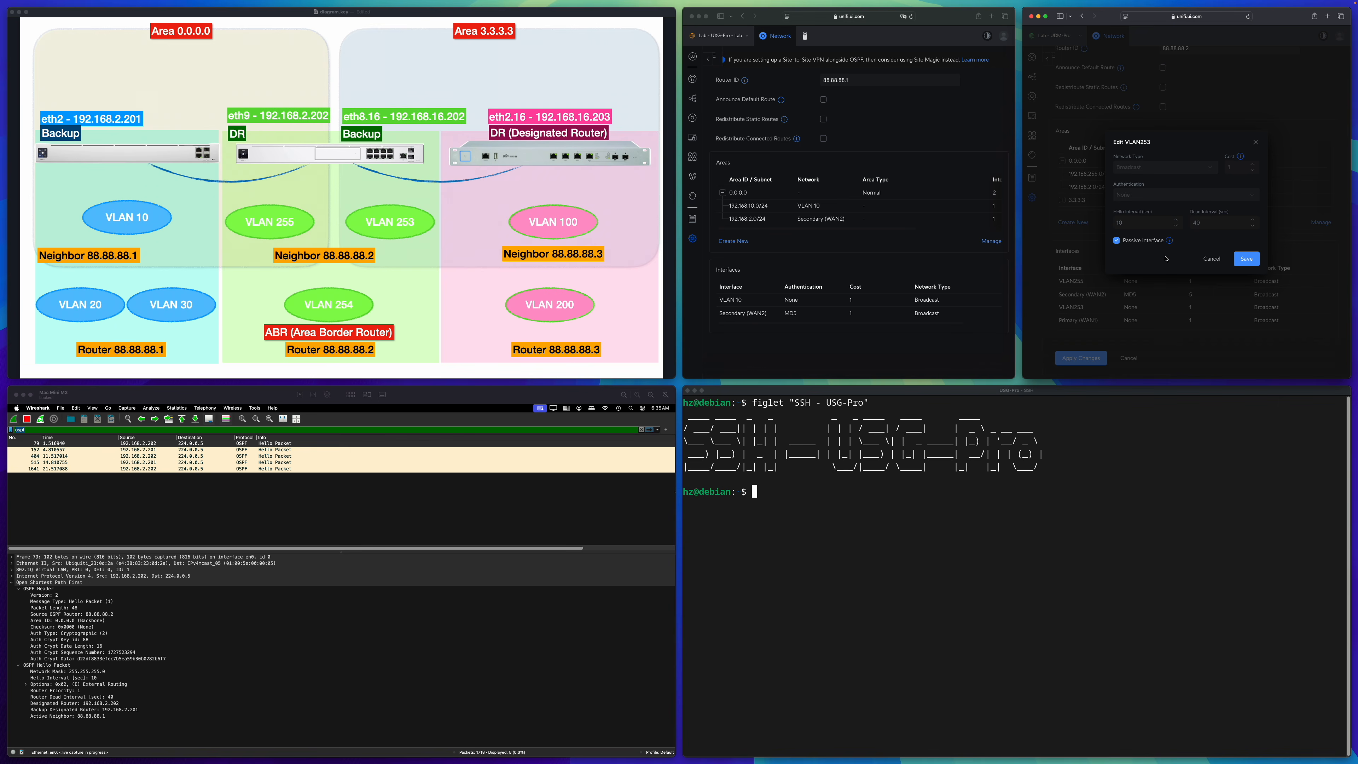
left_click(1246, 259)
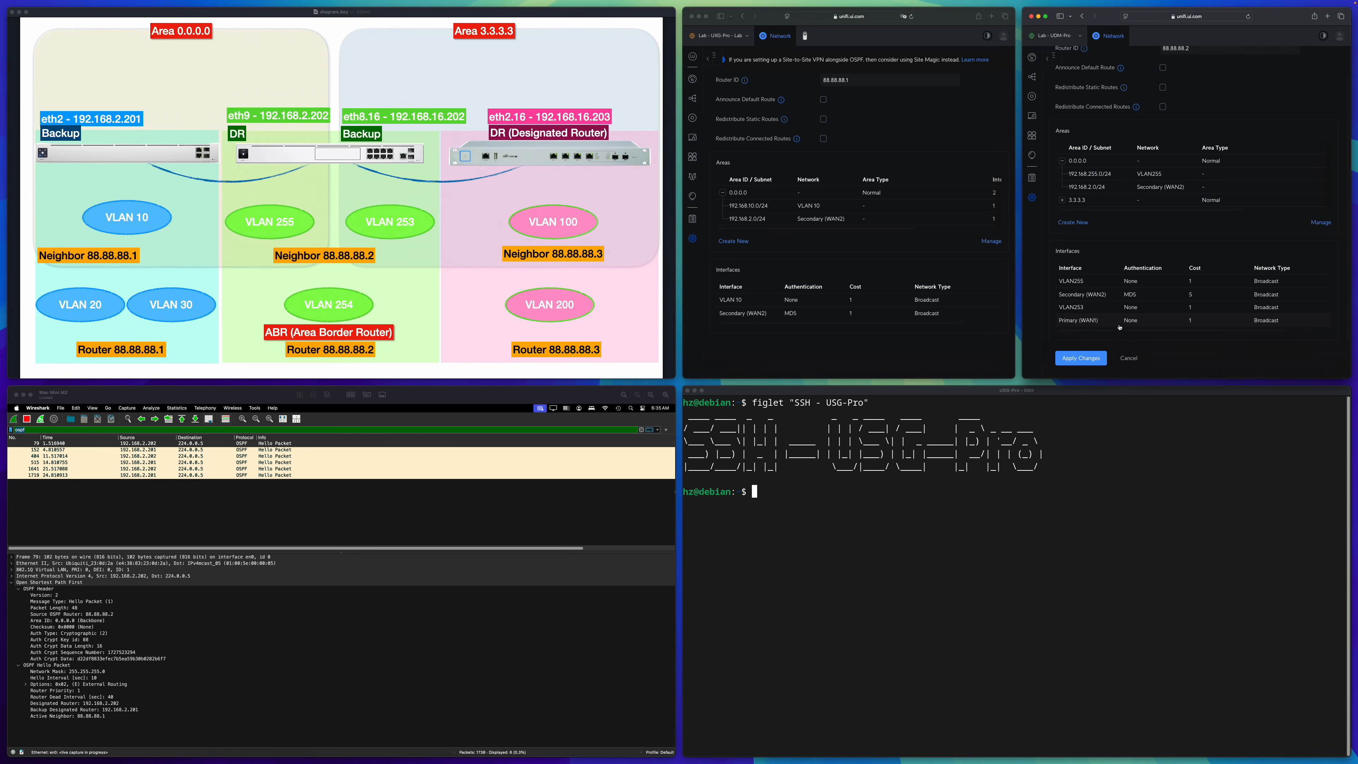
left_click(1080, 321)
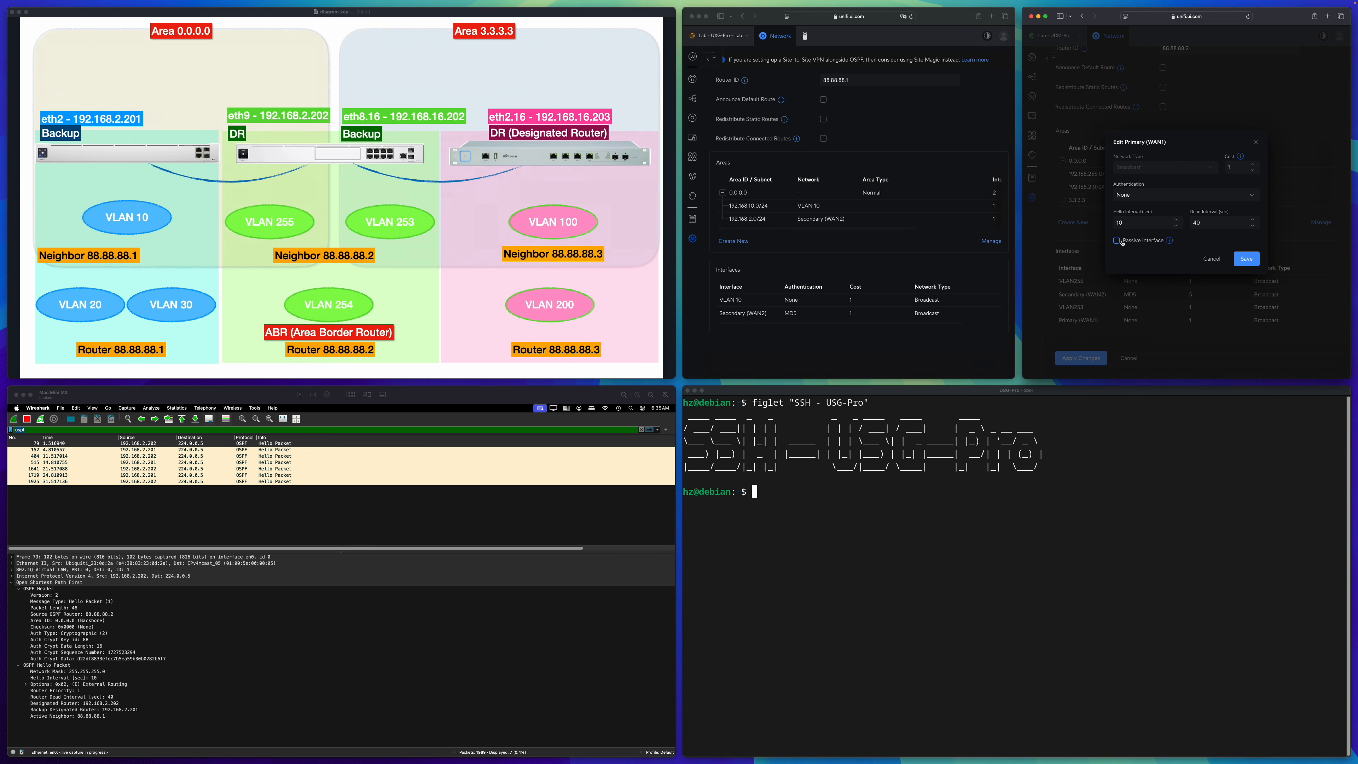
left_click(1212, 259)
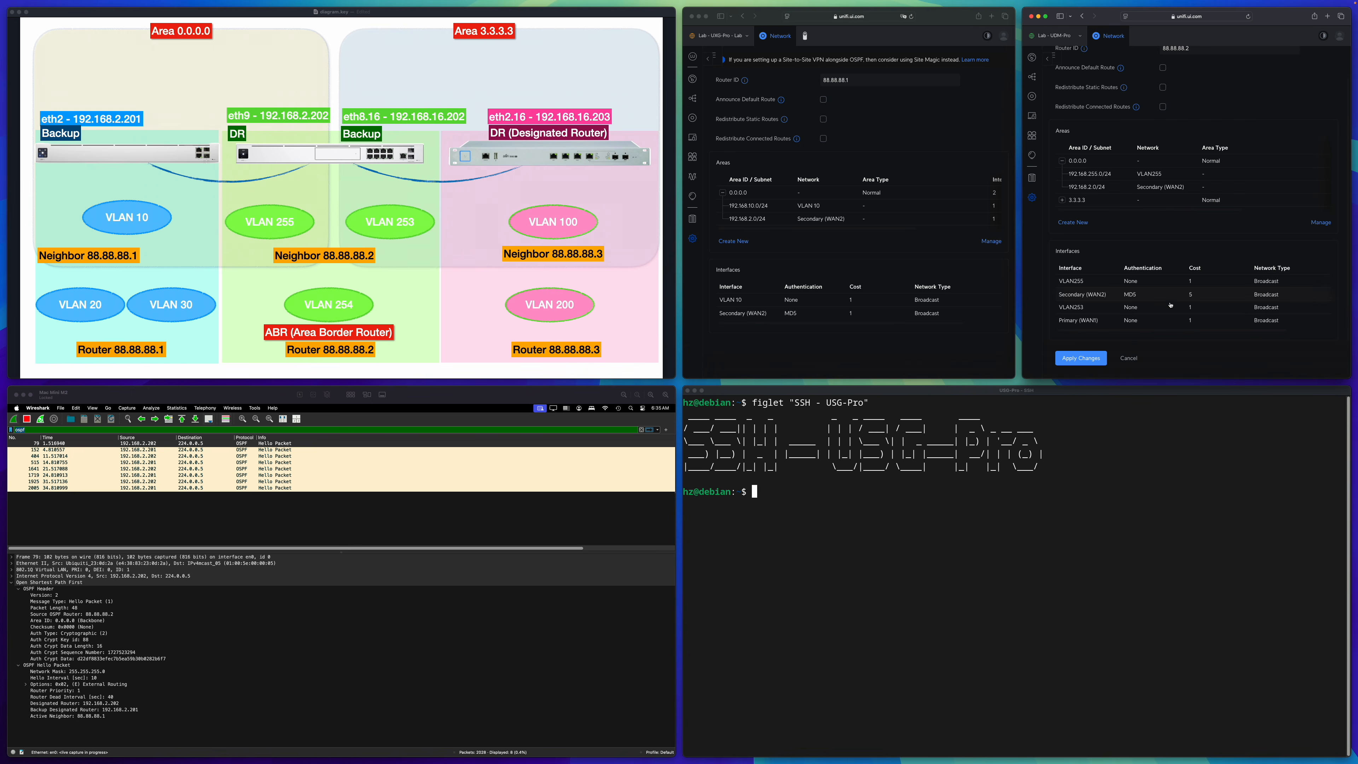
Inspect captured OSPF packets 2005 and 1925, then apply the pending UDM-Pro OSPF changes
left_click(223, 516)
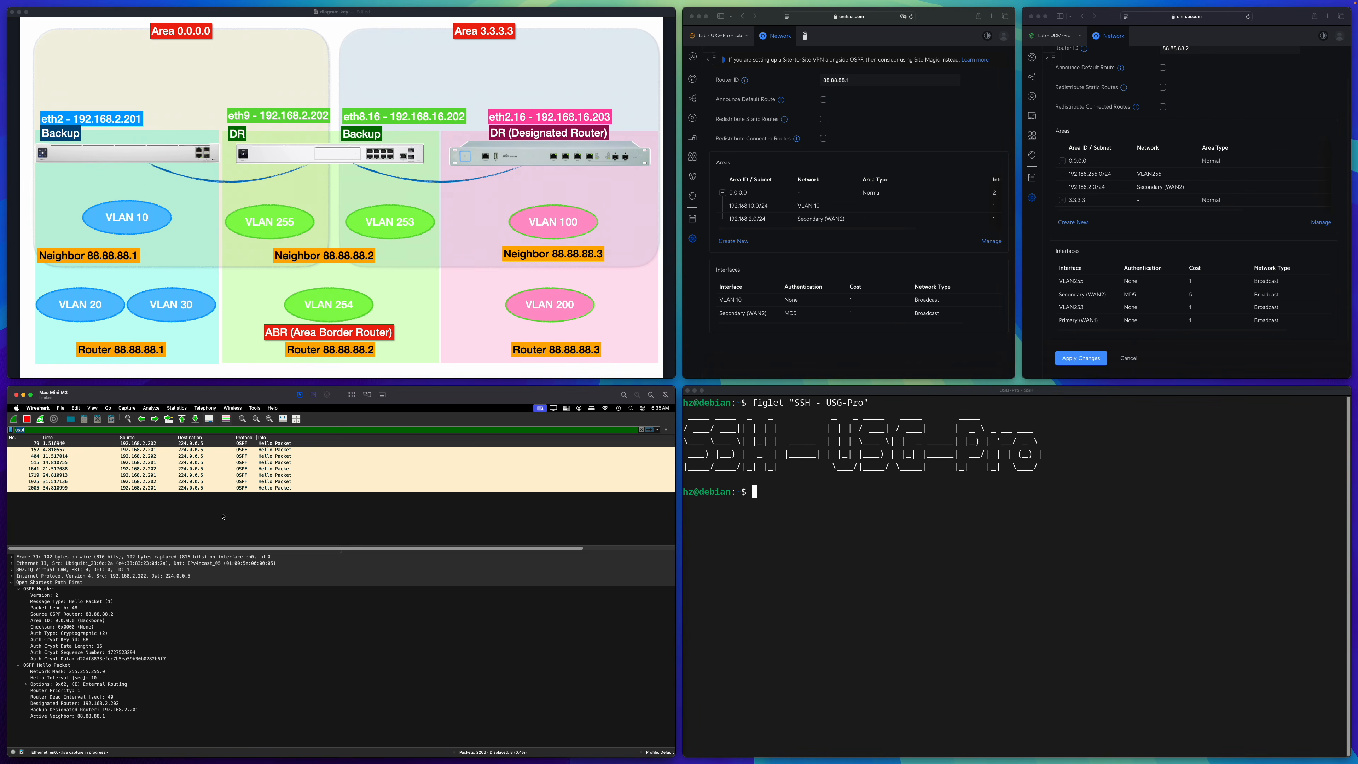
left_click(155, 488)
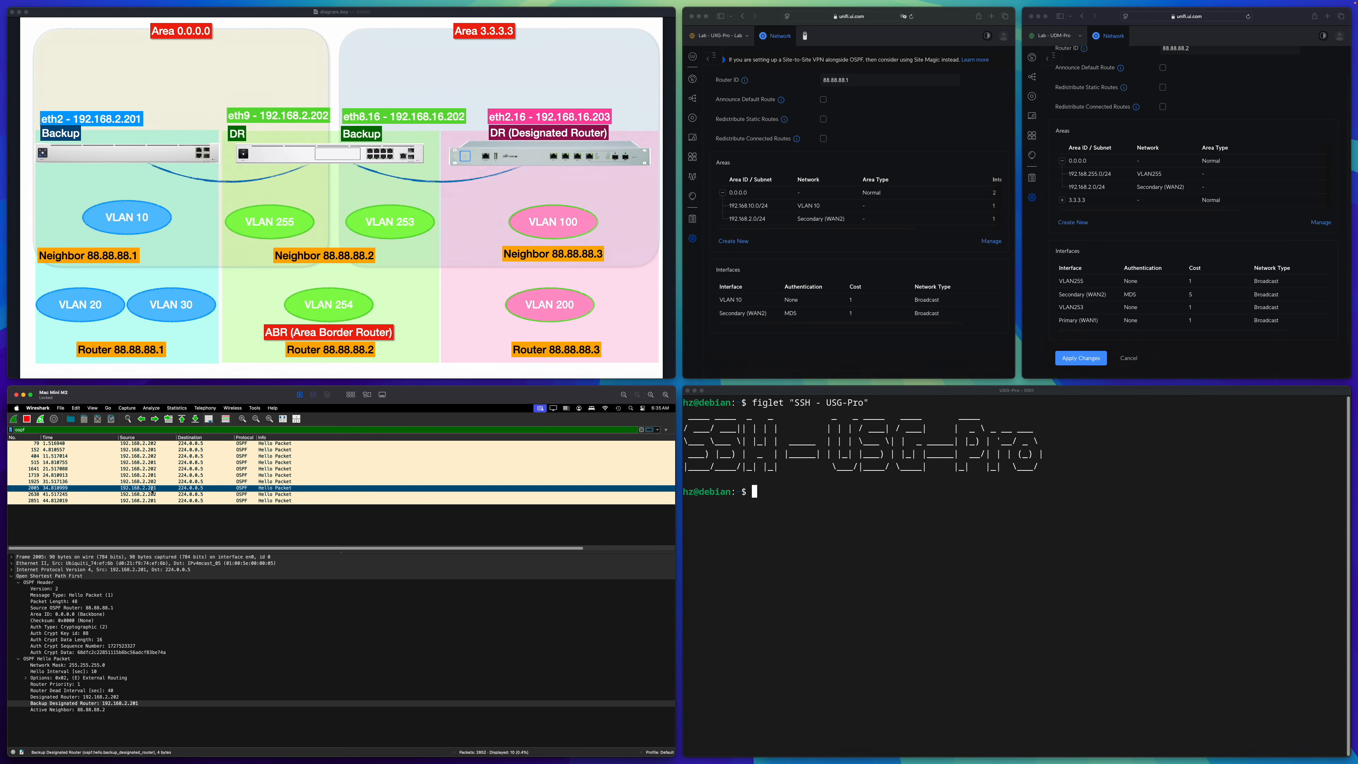
left_click(153, 482)
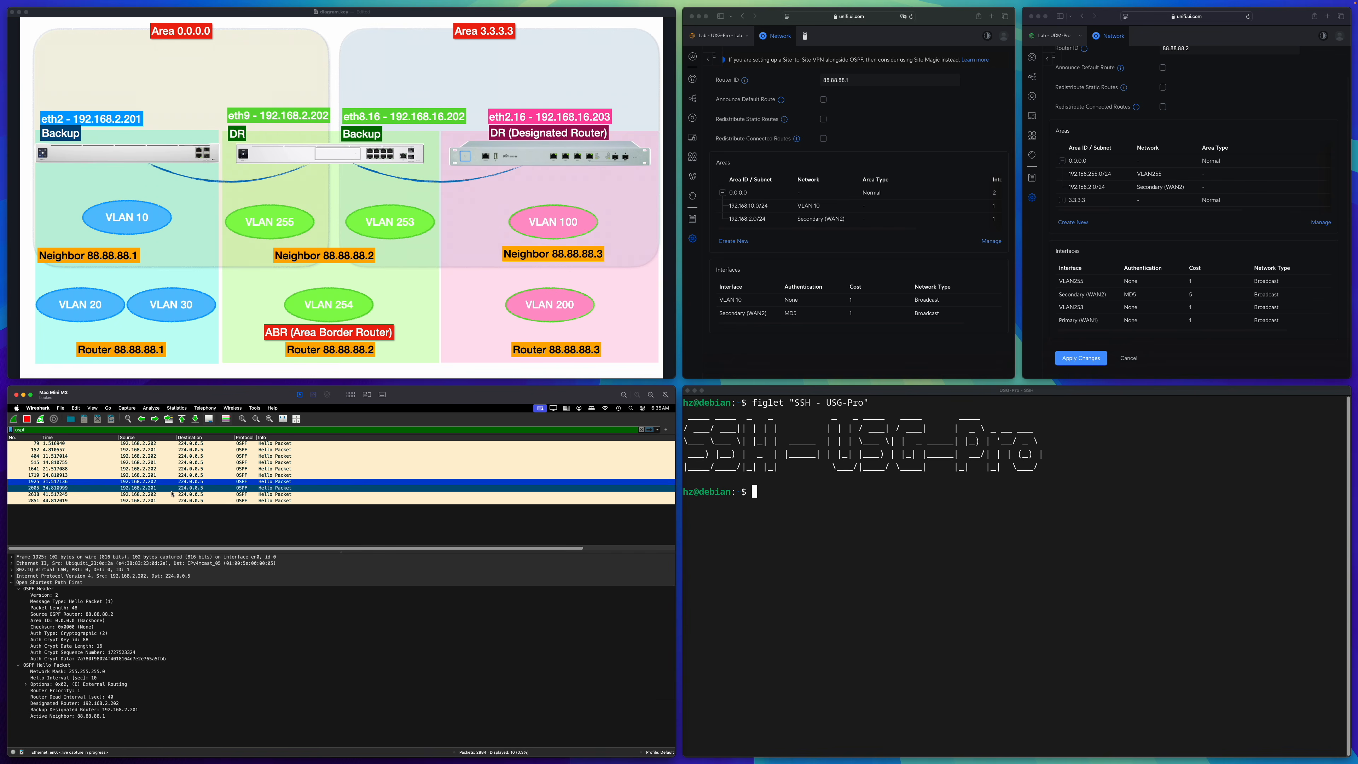
left_click(1074, 362)
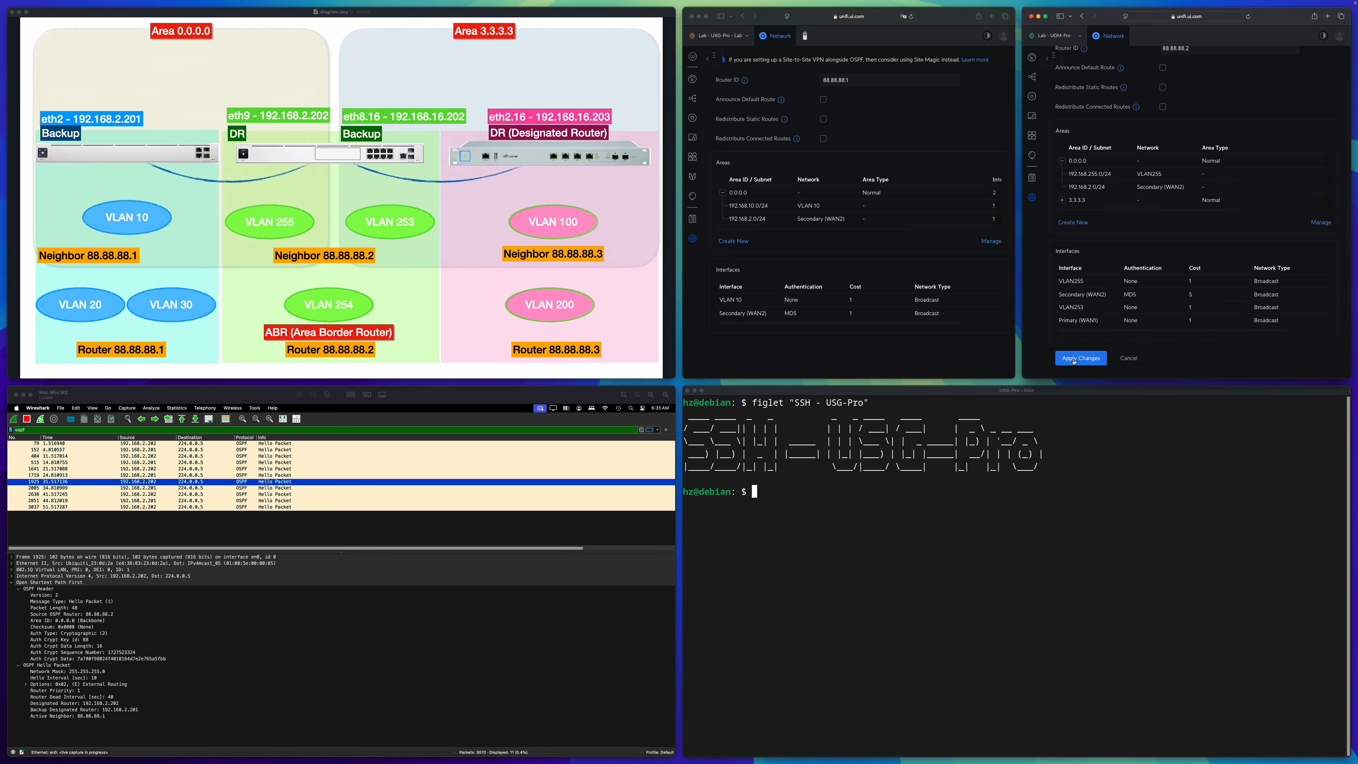
left_click(1074, 358)
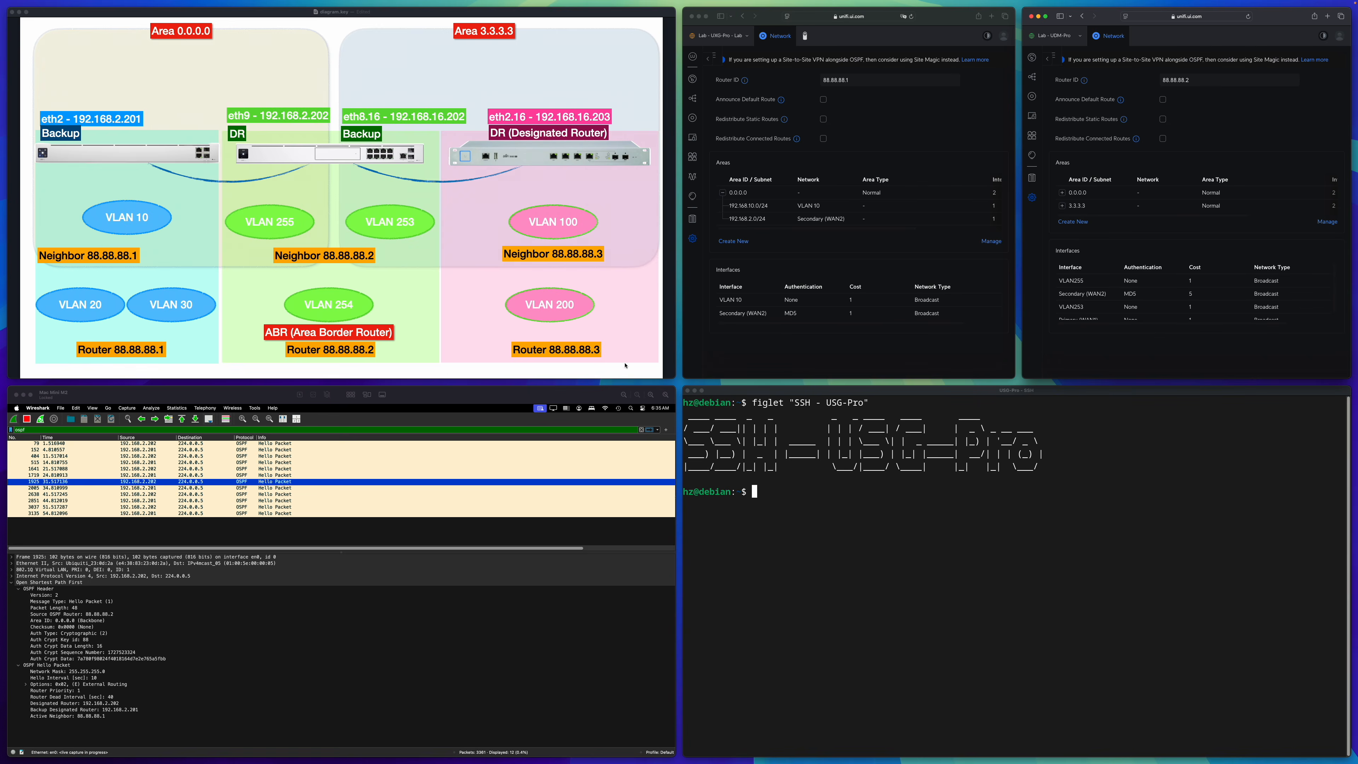
Examine a newer Hello packet's source router 88.88.88.2 and Area ID 3.3.3.3
left_click(164, 541)
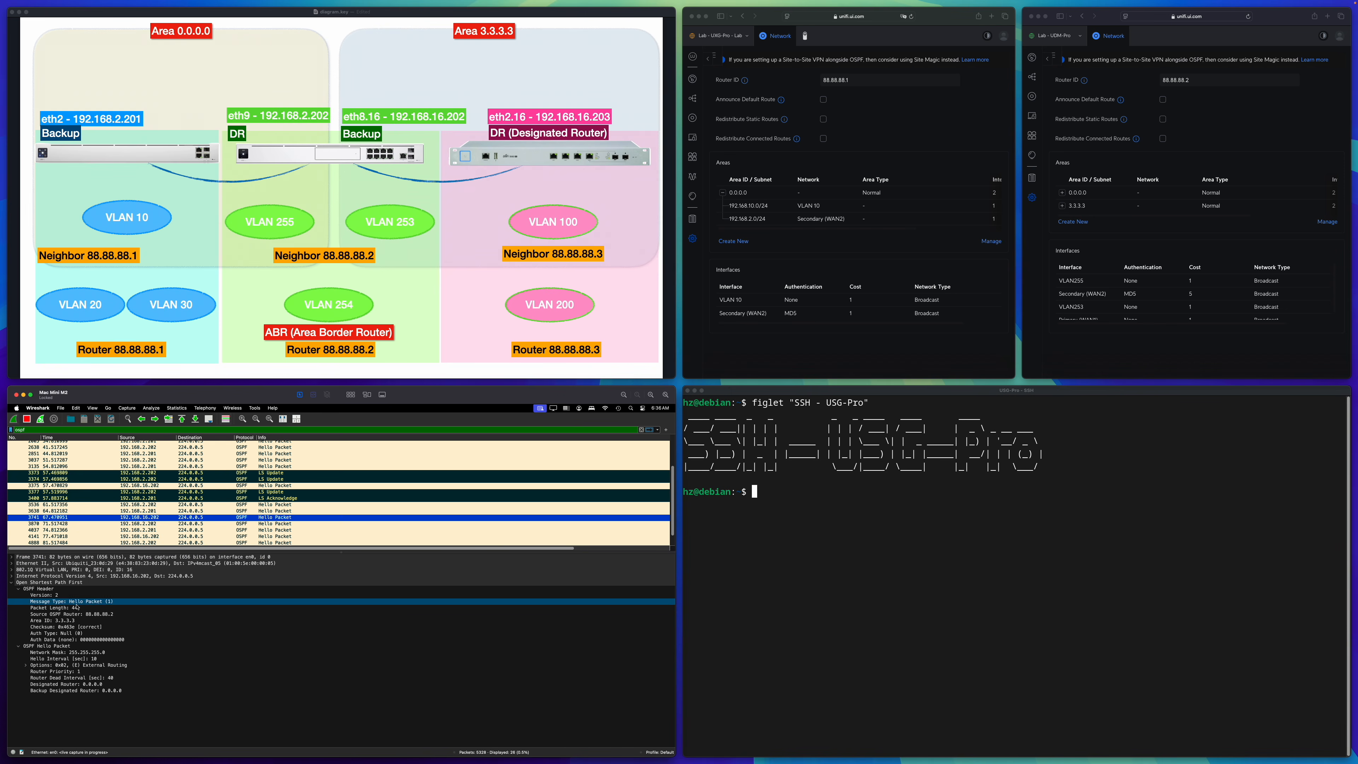
left_click(81, 615)
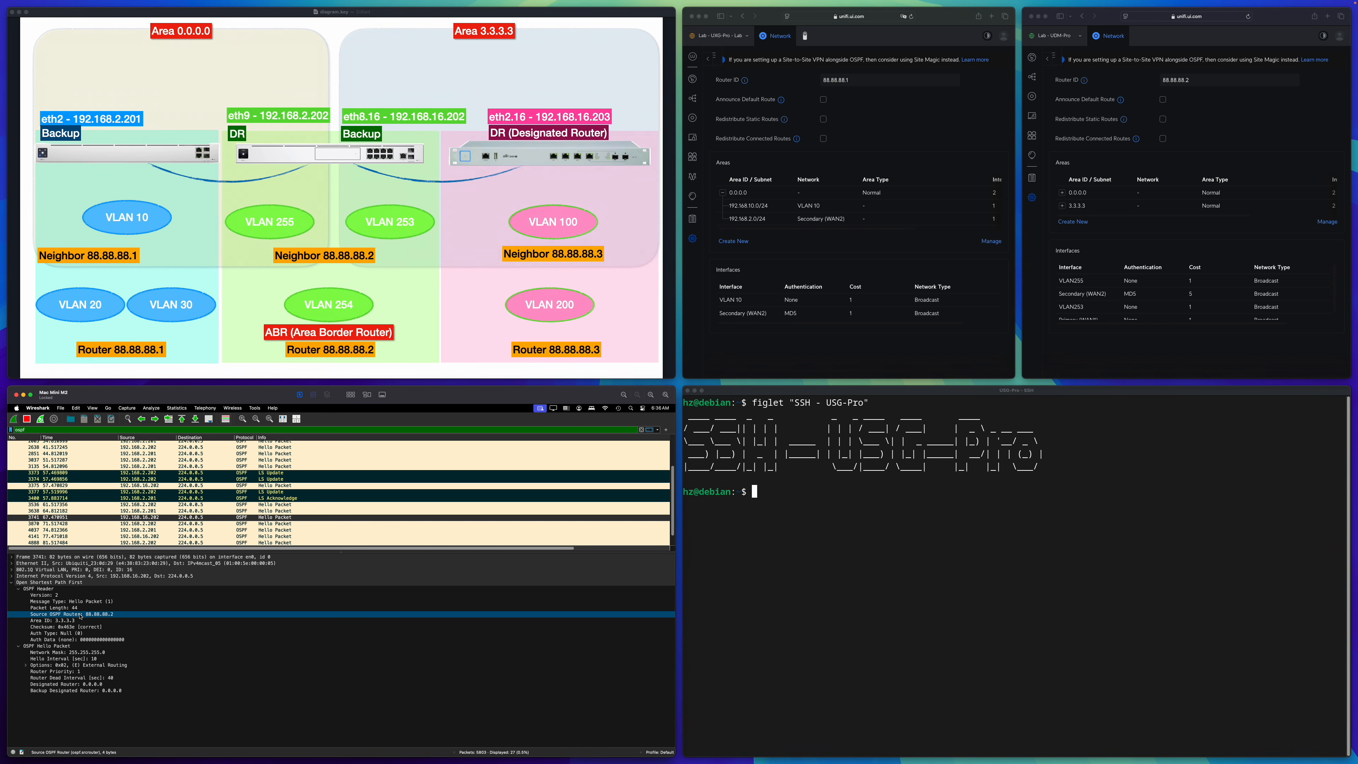
left_click(60, 622)
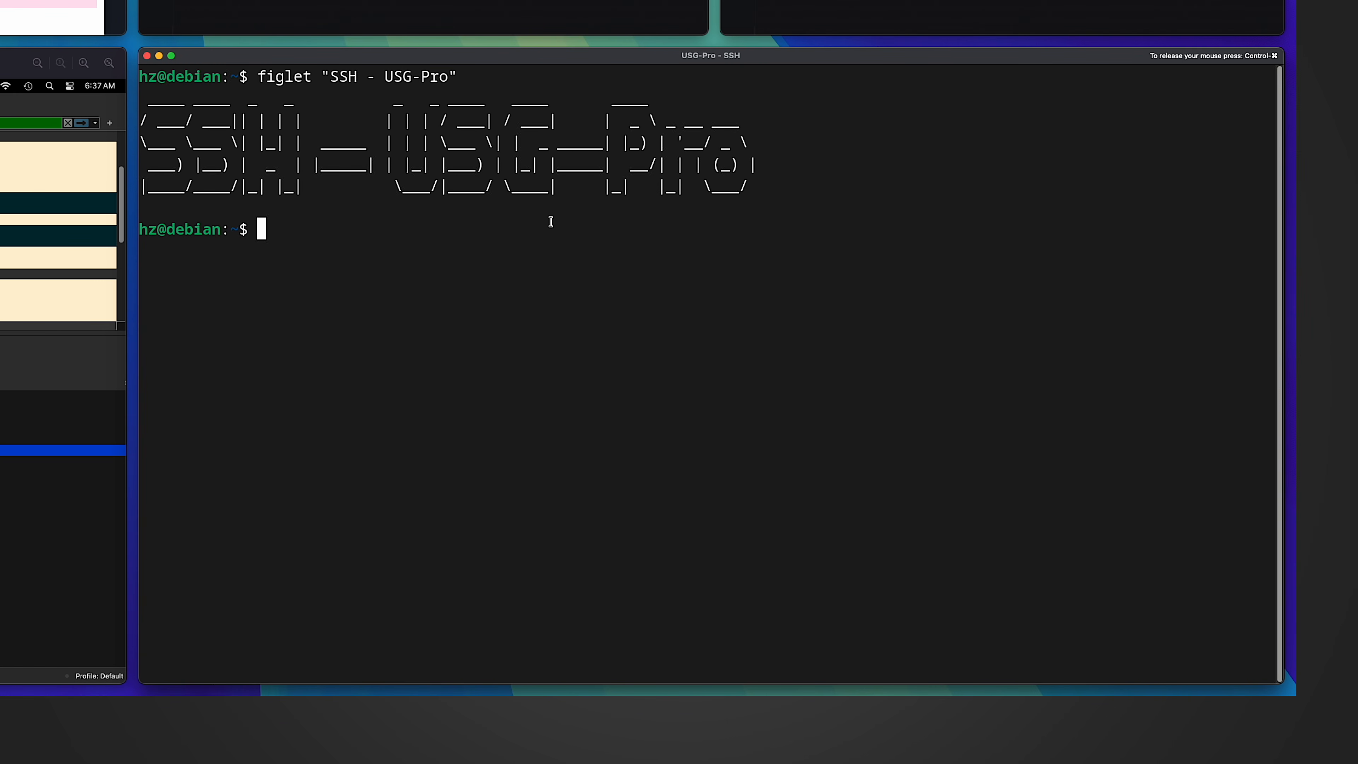
SSH into the USG-Pro at 192.168.1.1 and enter configuration mode
type("ssh hz@192.168.1.1")
key("Return")
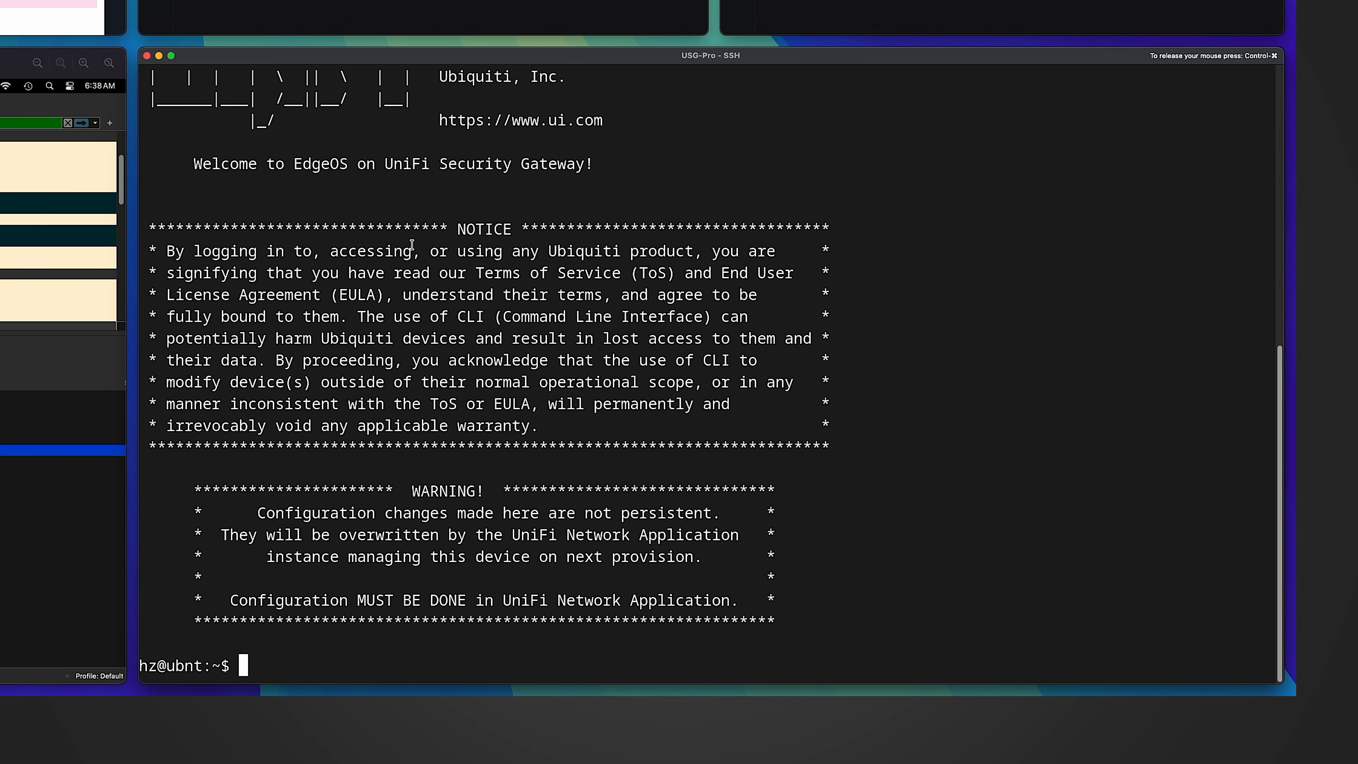
type("configure")
key("Return")
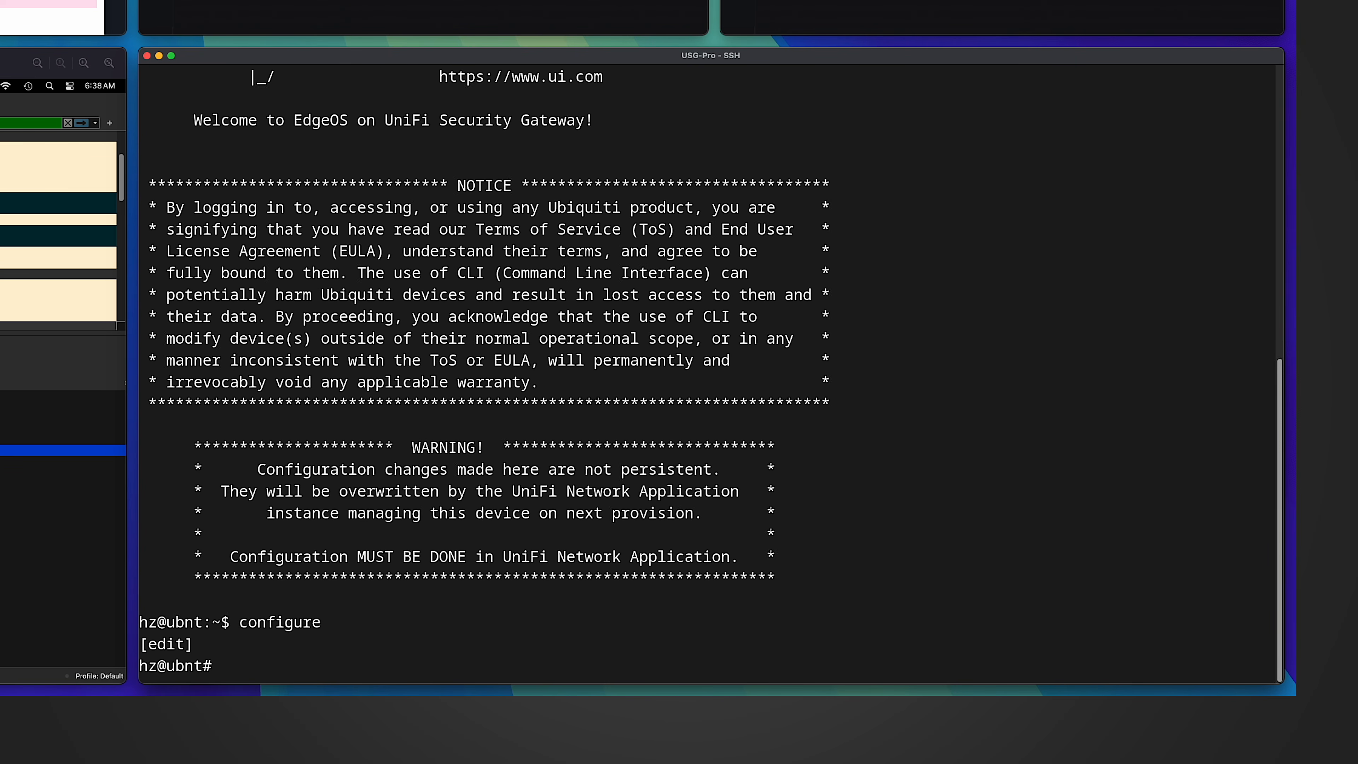
Set OSPF router ID 88.88.88.3 and add 192.168.16.0/24 and 192.168.100.0/24 to area 3.3.3.3
key("super+Tab")
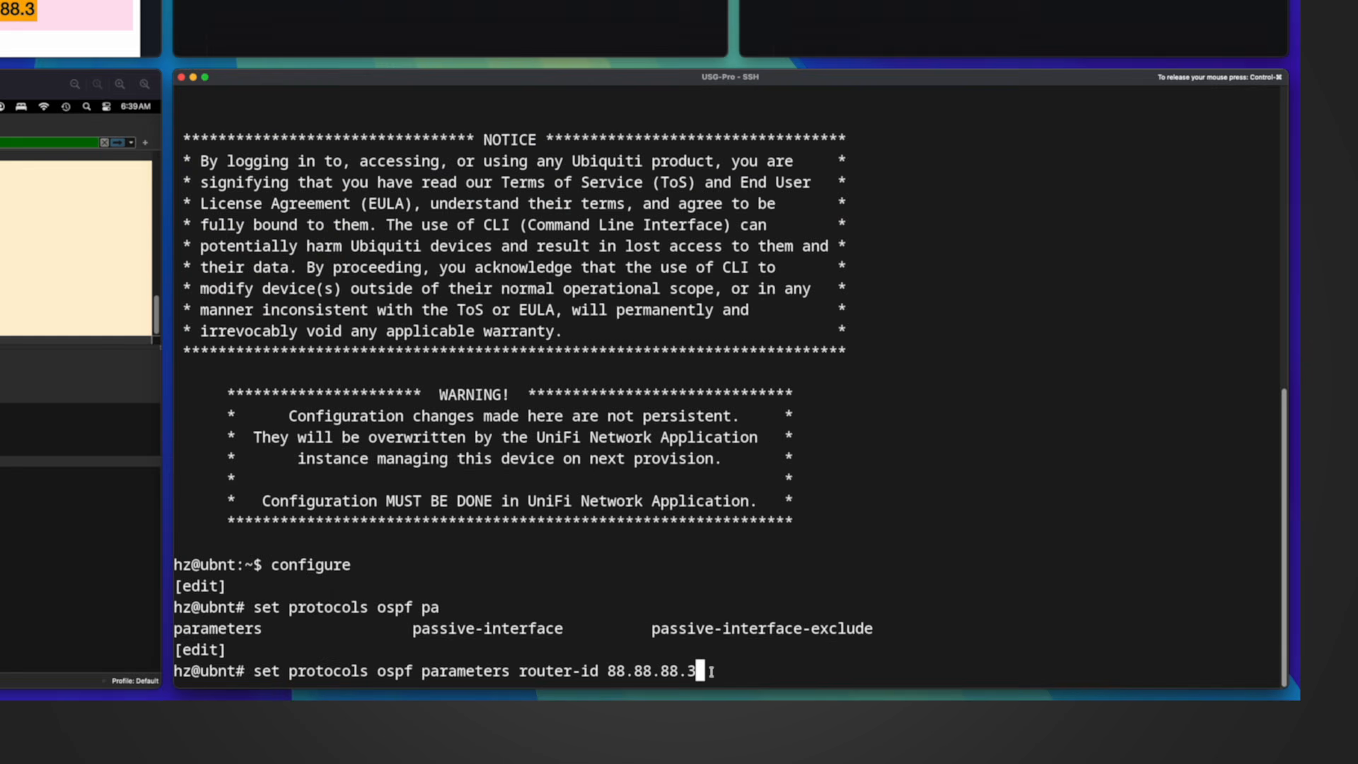
key("Return")
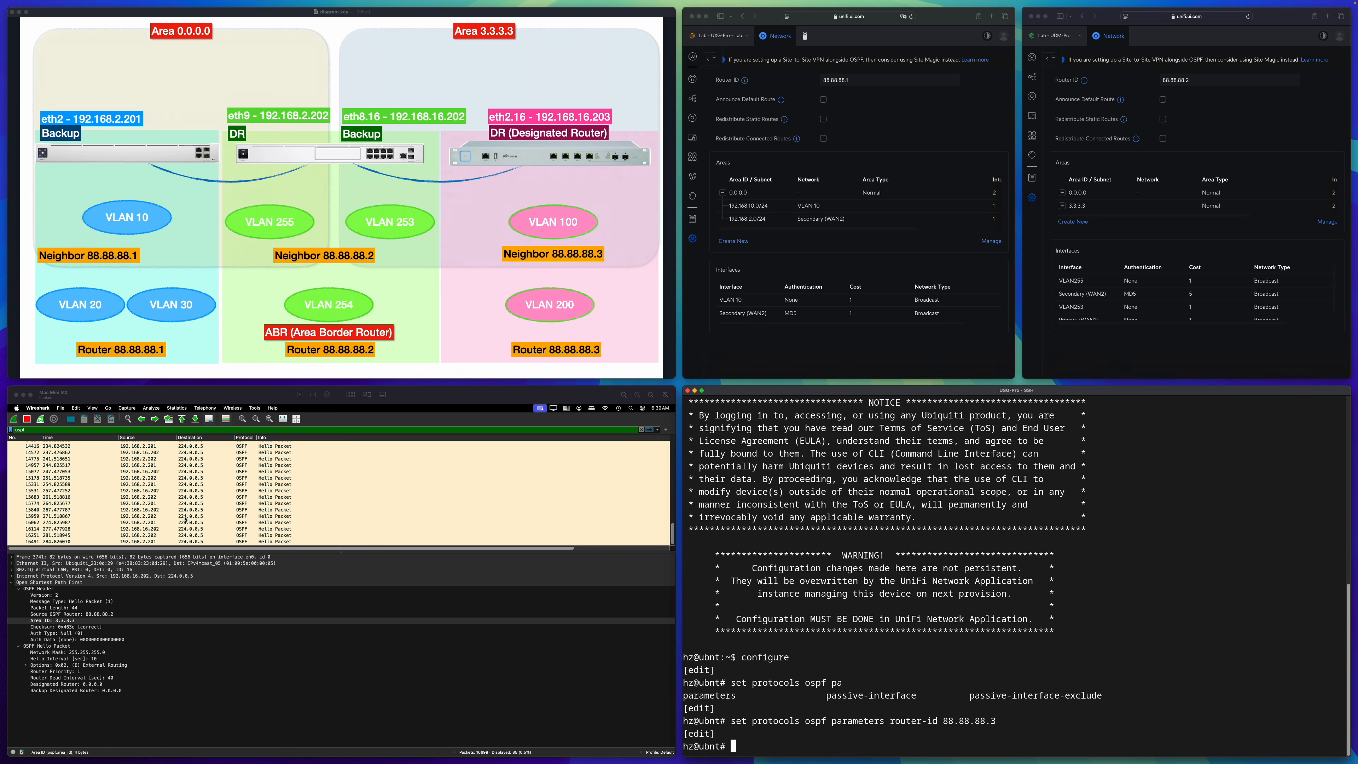
left_click(781, 564)
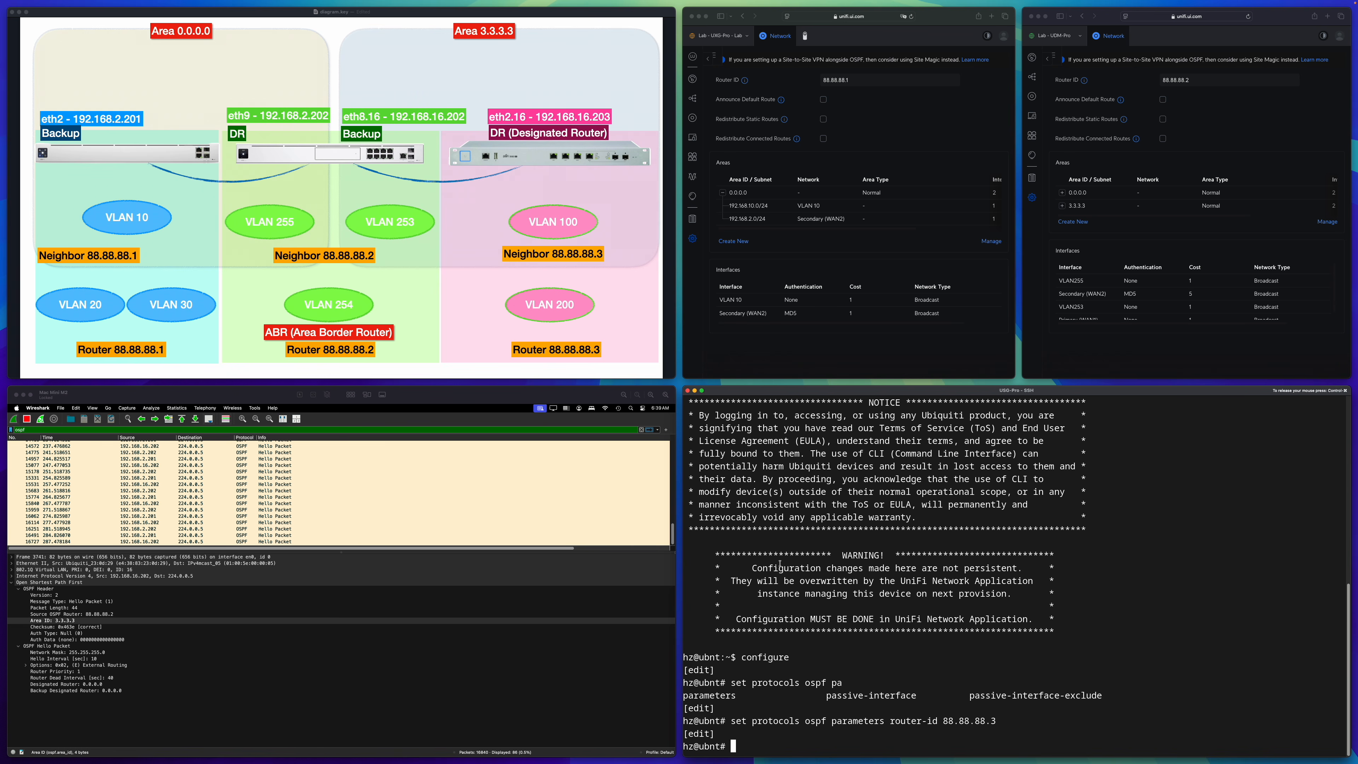
type("set protocols ospf area 3.3.3.3 network 192.168.16.0/24")
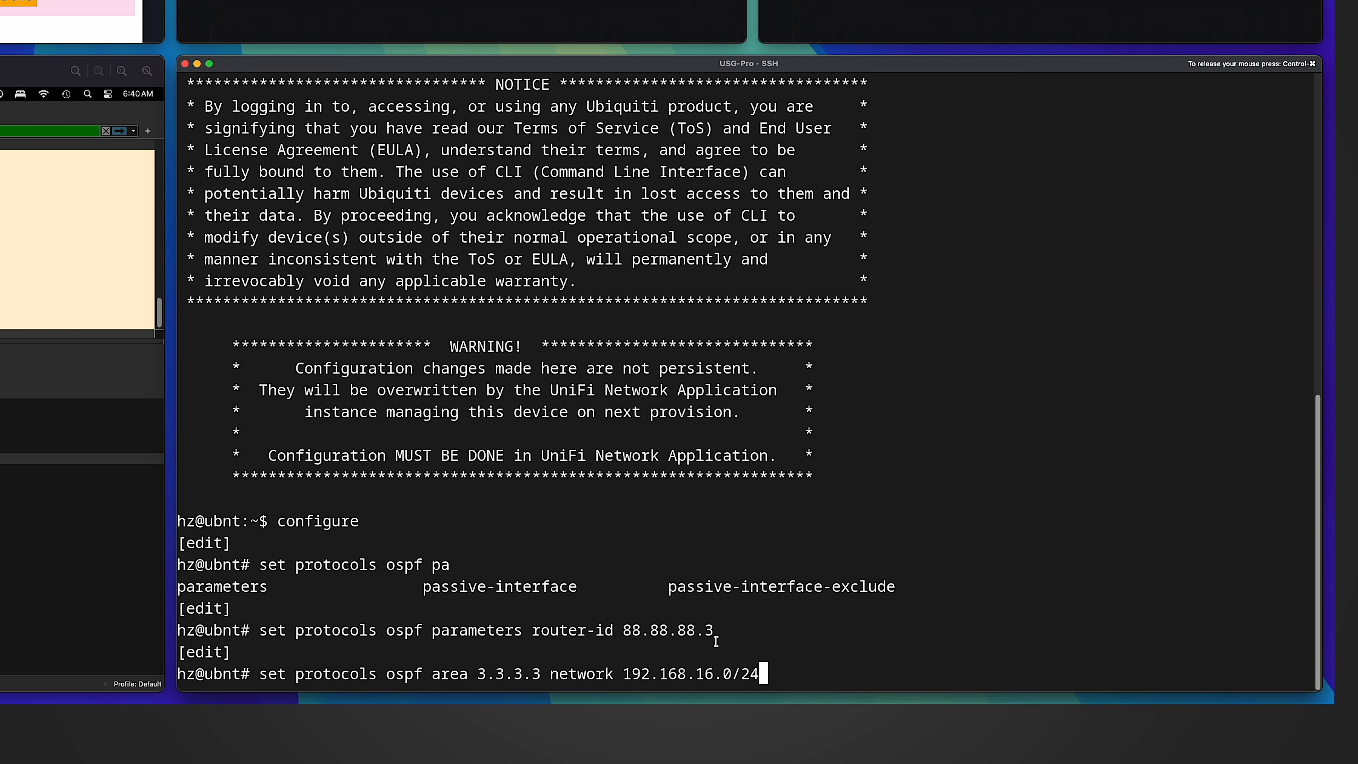
key("Return")
type("set protocols ospf area 3.3.3.3 network 192.168.100.0/24")
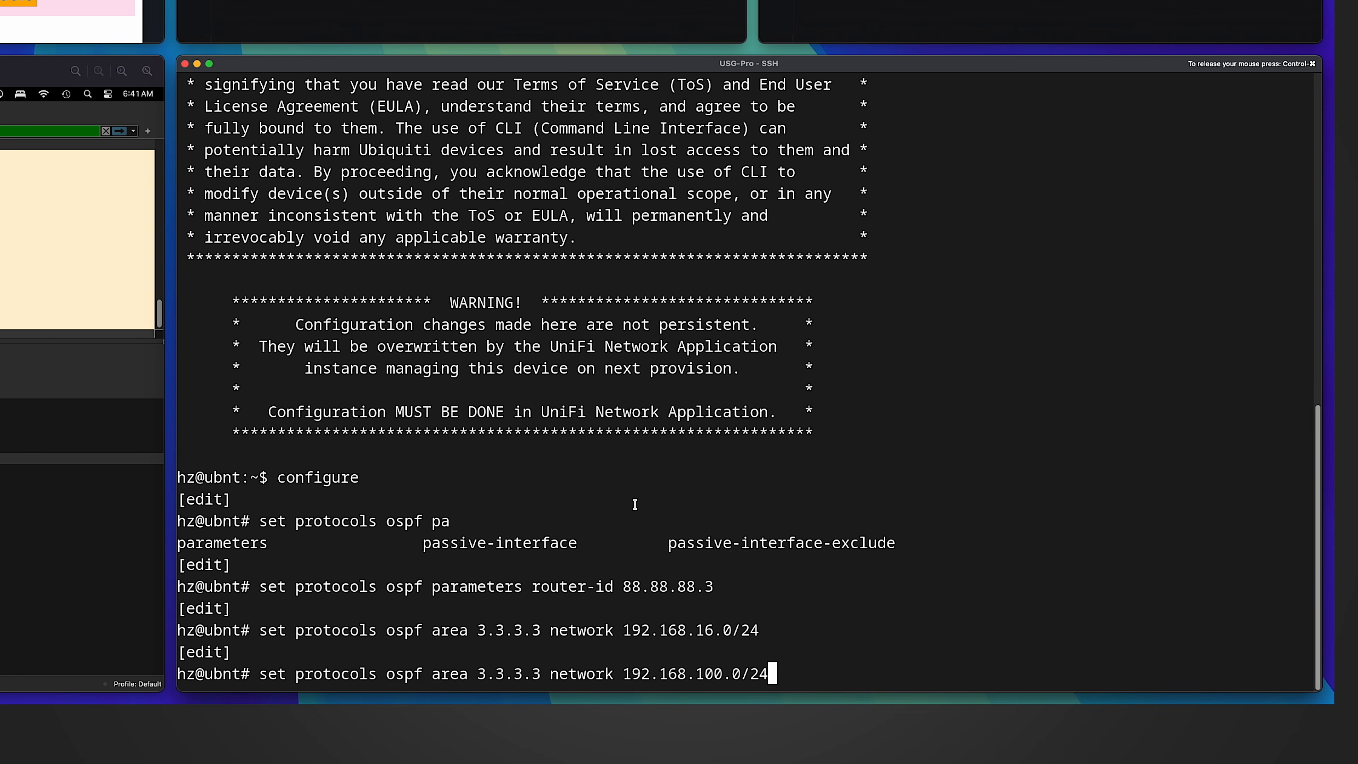
key("Return")
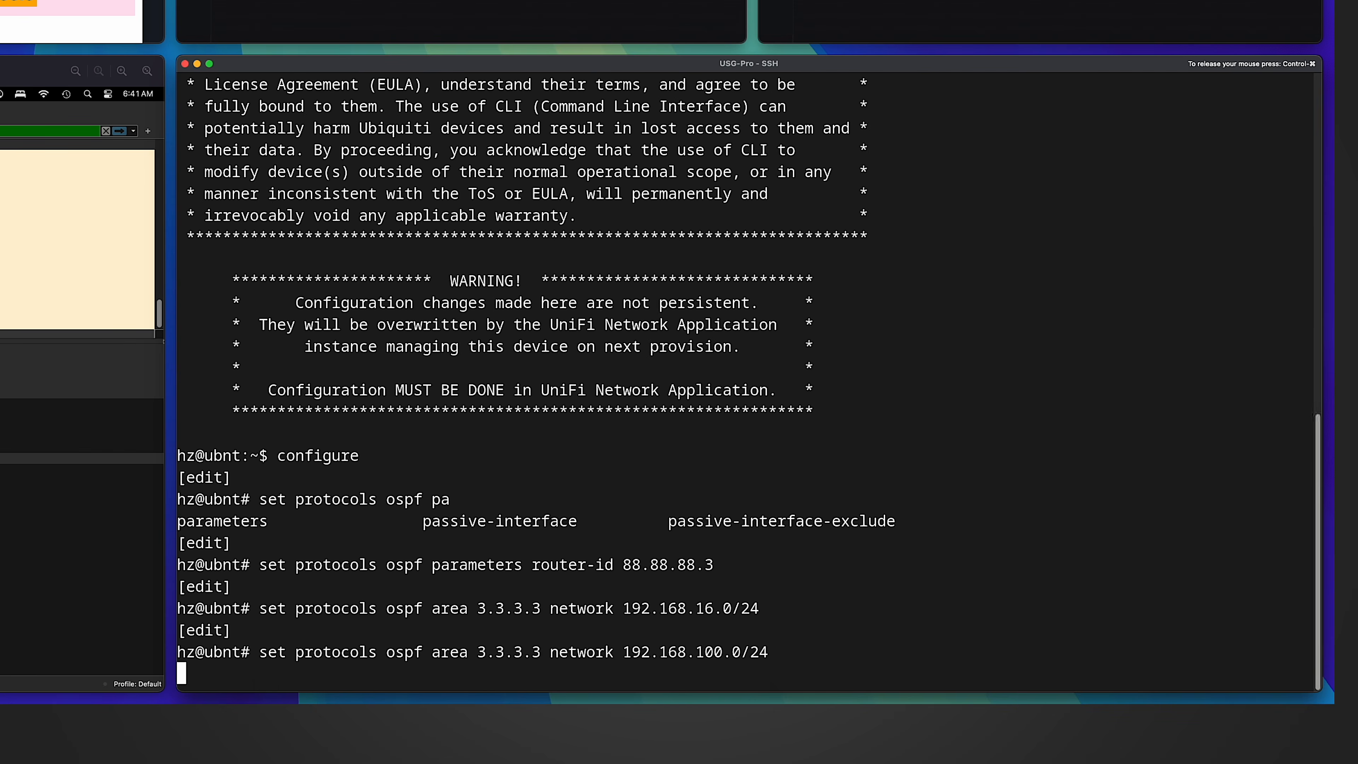
Type 'set protocols ospf passive-interface default' using tab completion
type("set protocols ospf passi")
key("Tab")
type("default")
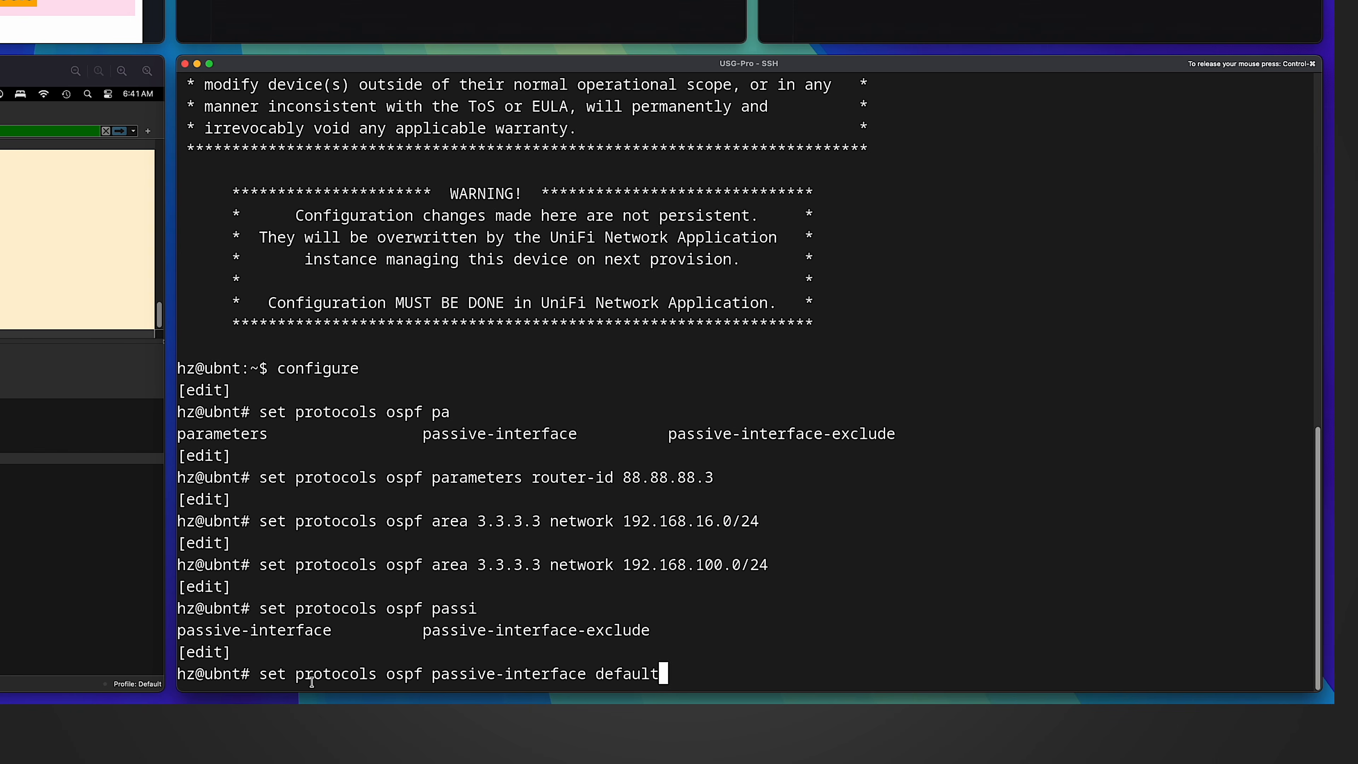
Apply passive-interface default, then exclude eth2.16 with passive-interface-exclude
key("ctrl+super")
left_click(505, 681)
key("Return")
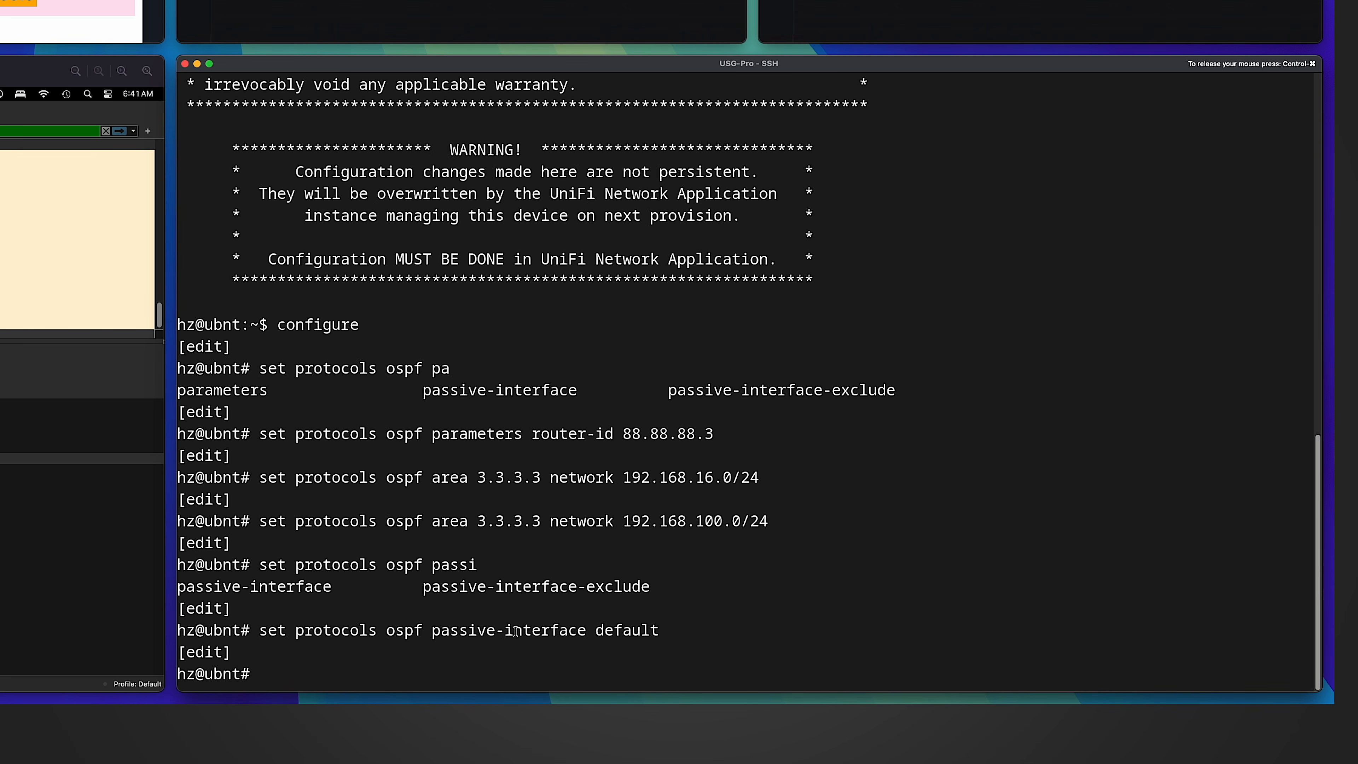
key("ctrl+super")
left_click(831, 551)
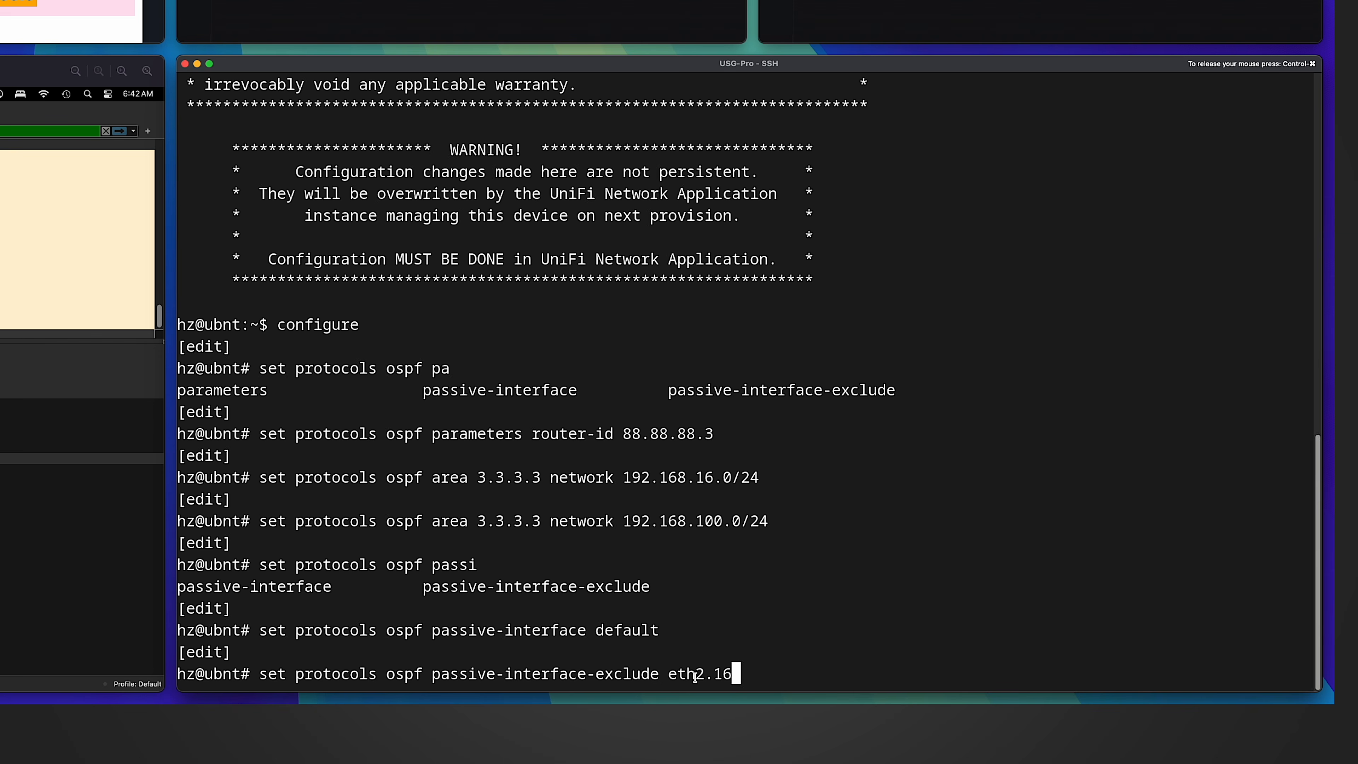
key("Return")
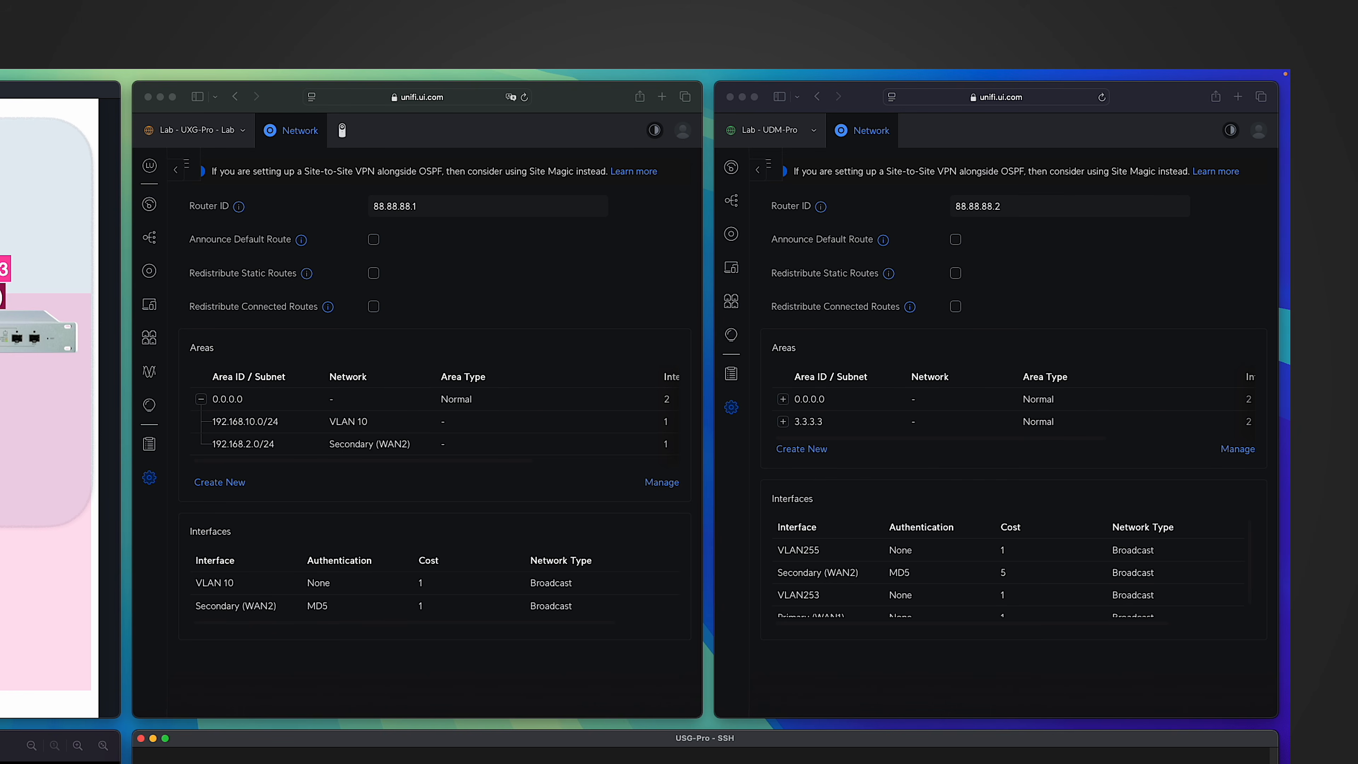
Edit the UDM-Pro's Primary (WAN1) OSPF interface and choose MD5 authentication
left_click(945, 430)
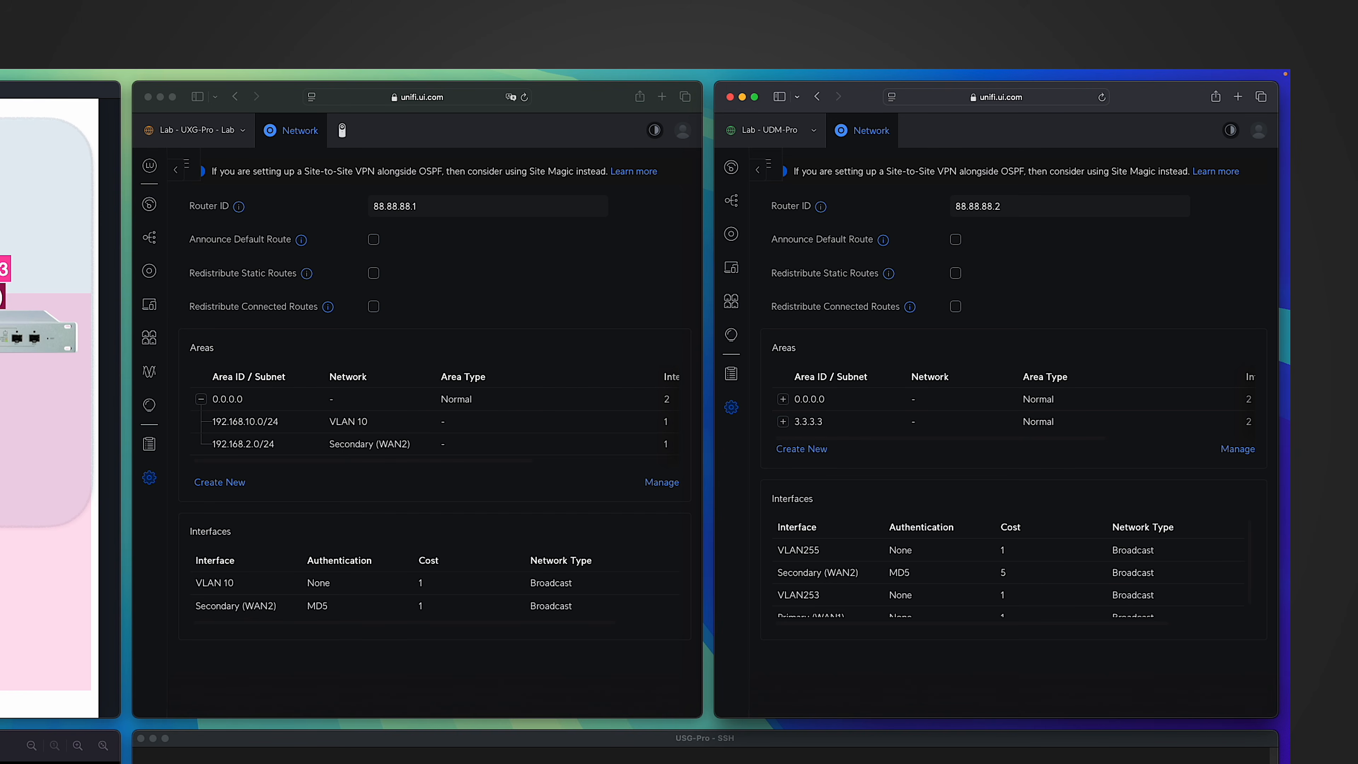
scroll(854, 574, "down", 1)
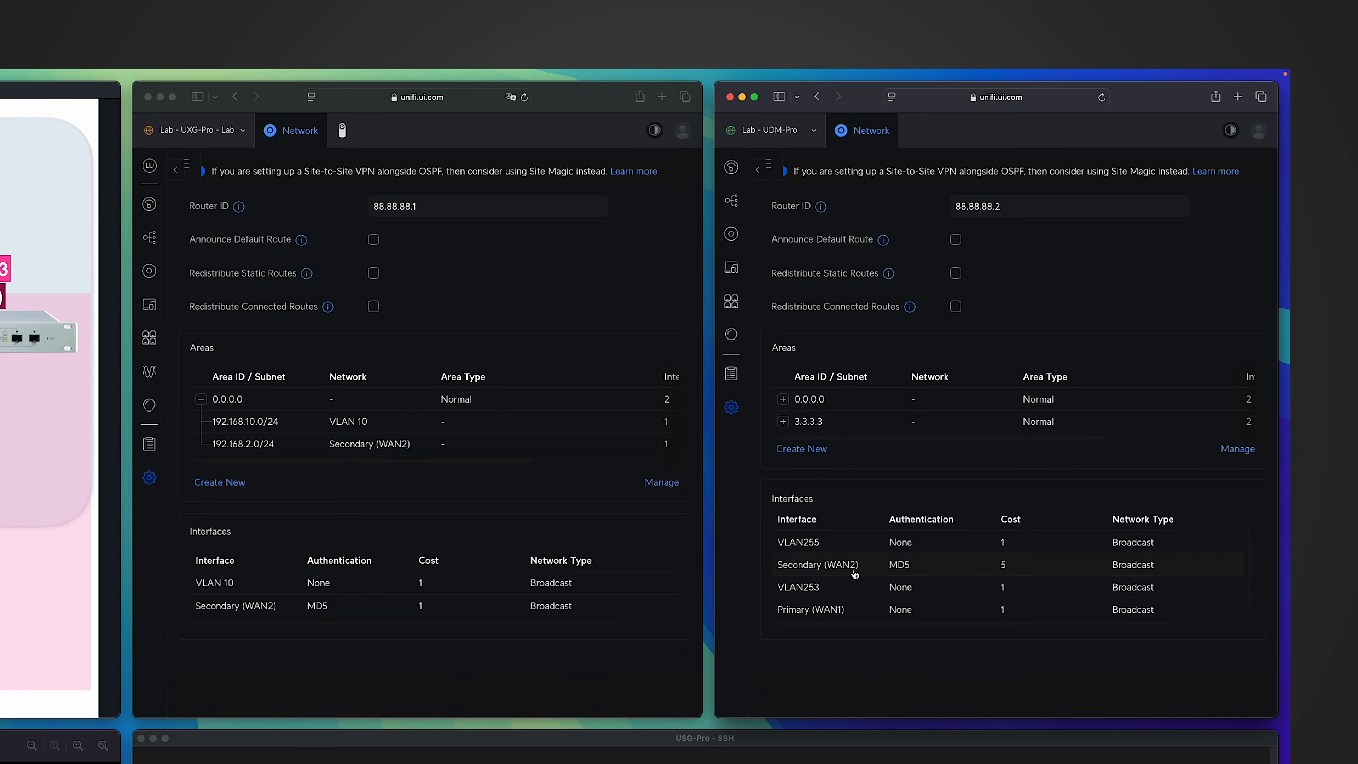
scroll(855, 573, "down", 1)
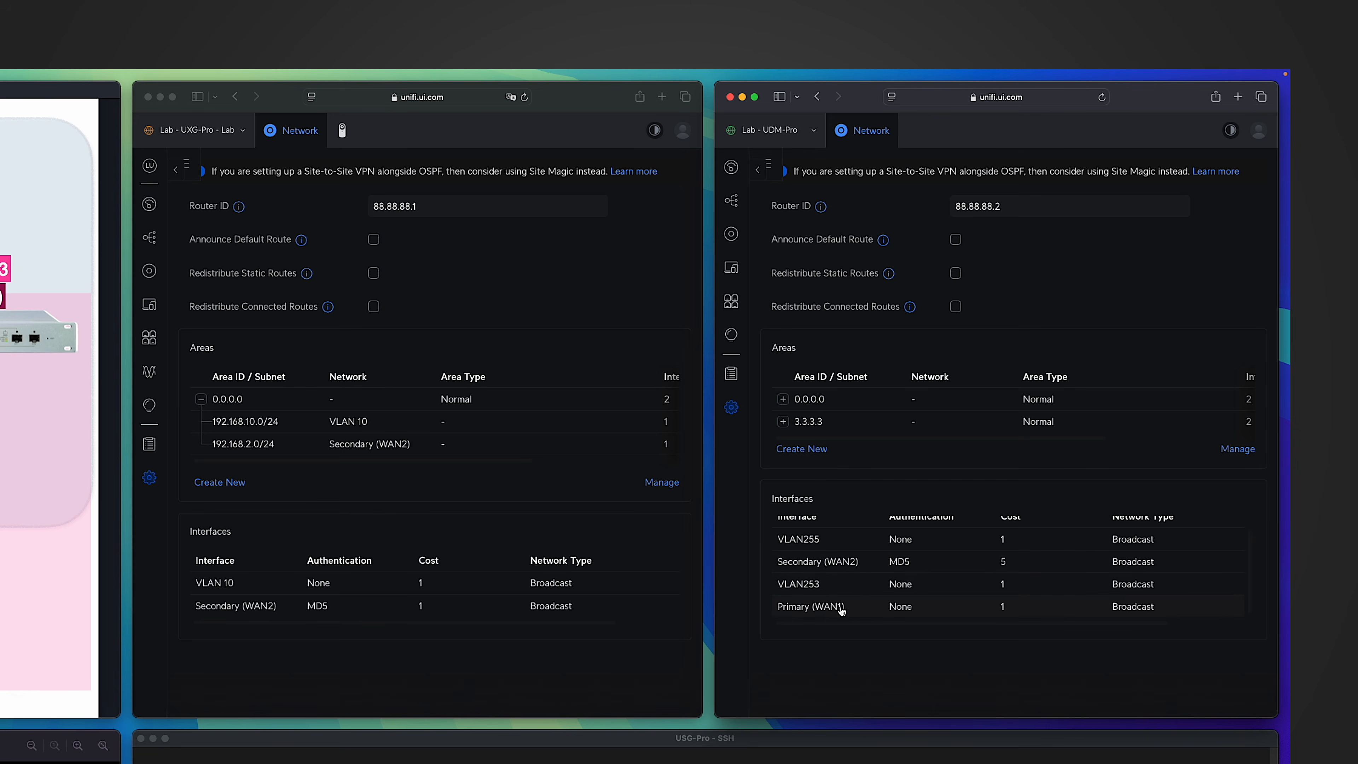
left_click(840, 608)
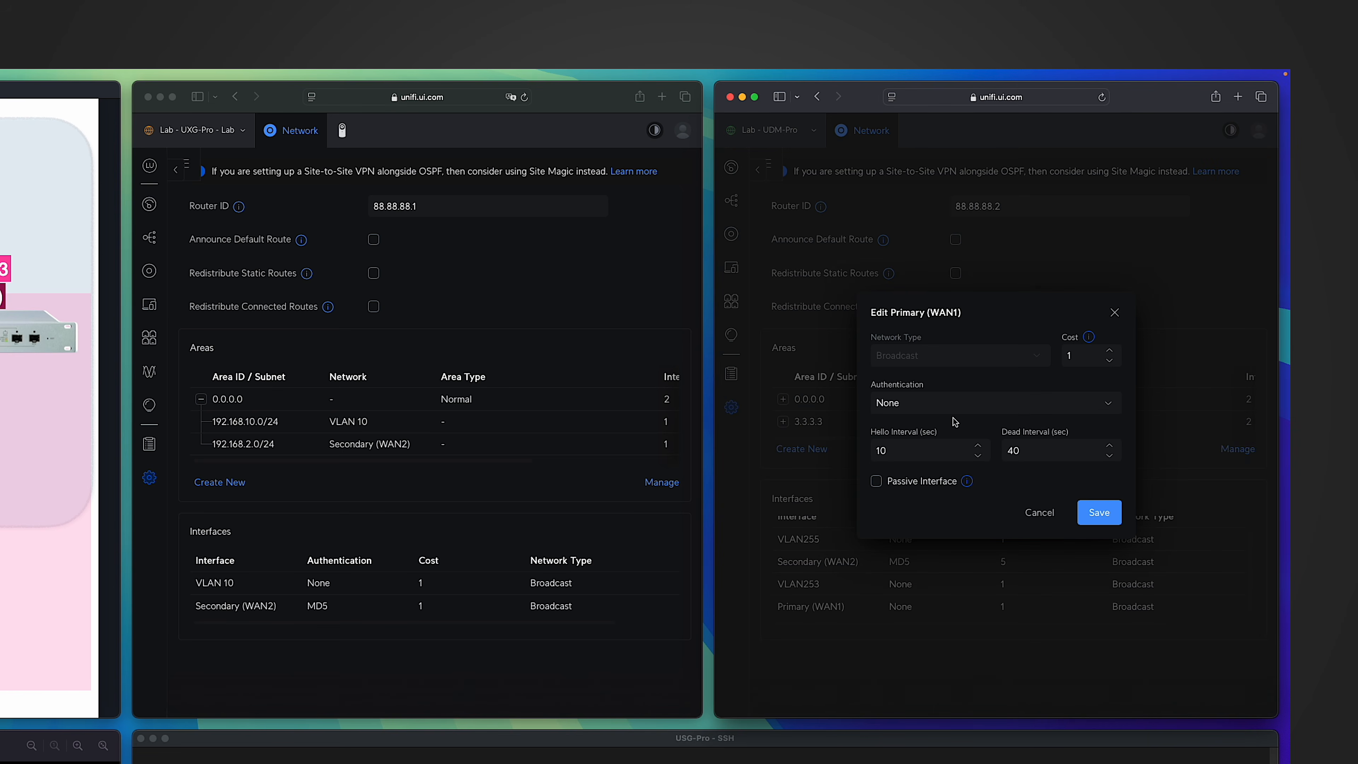
left_click(925, 406)
left_click(908, 479)
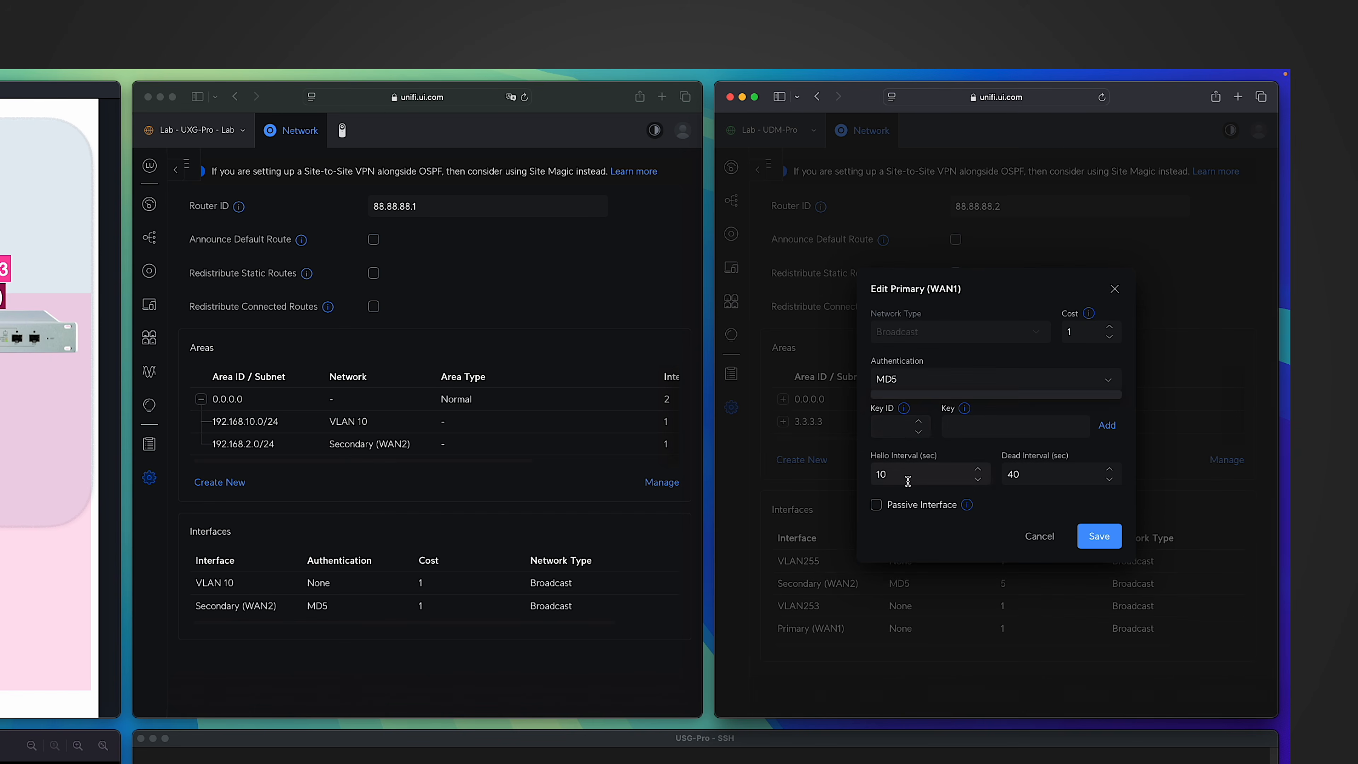
Add MD5 key ID 88 with the shared key, save the interface and apply changes
left_click(896, 429)
type("8")
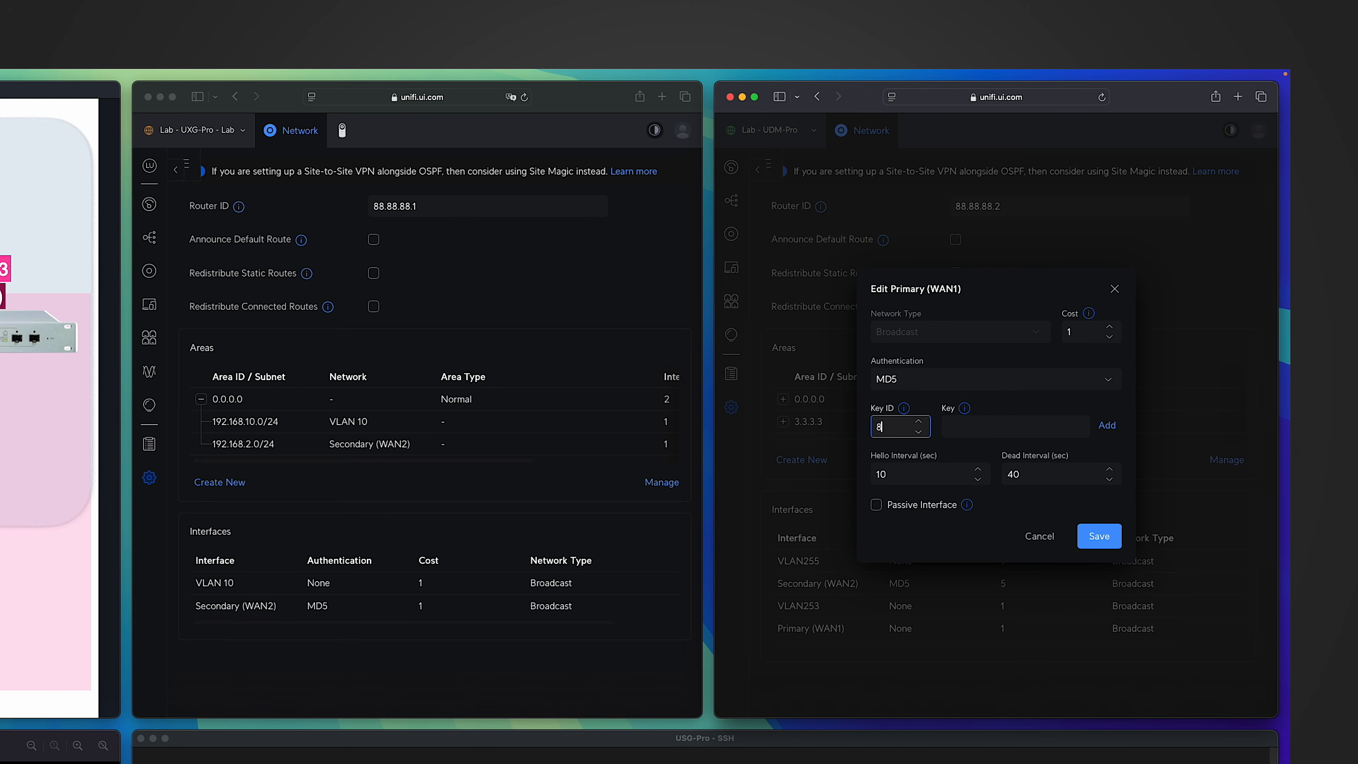
type("88")
key("BackSpace")
left_click(974, 431)
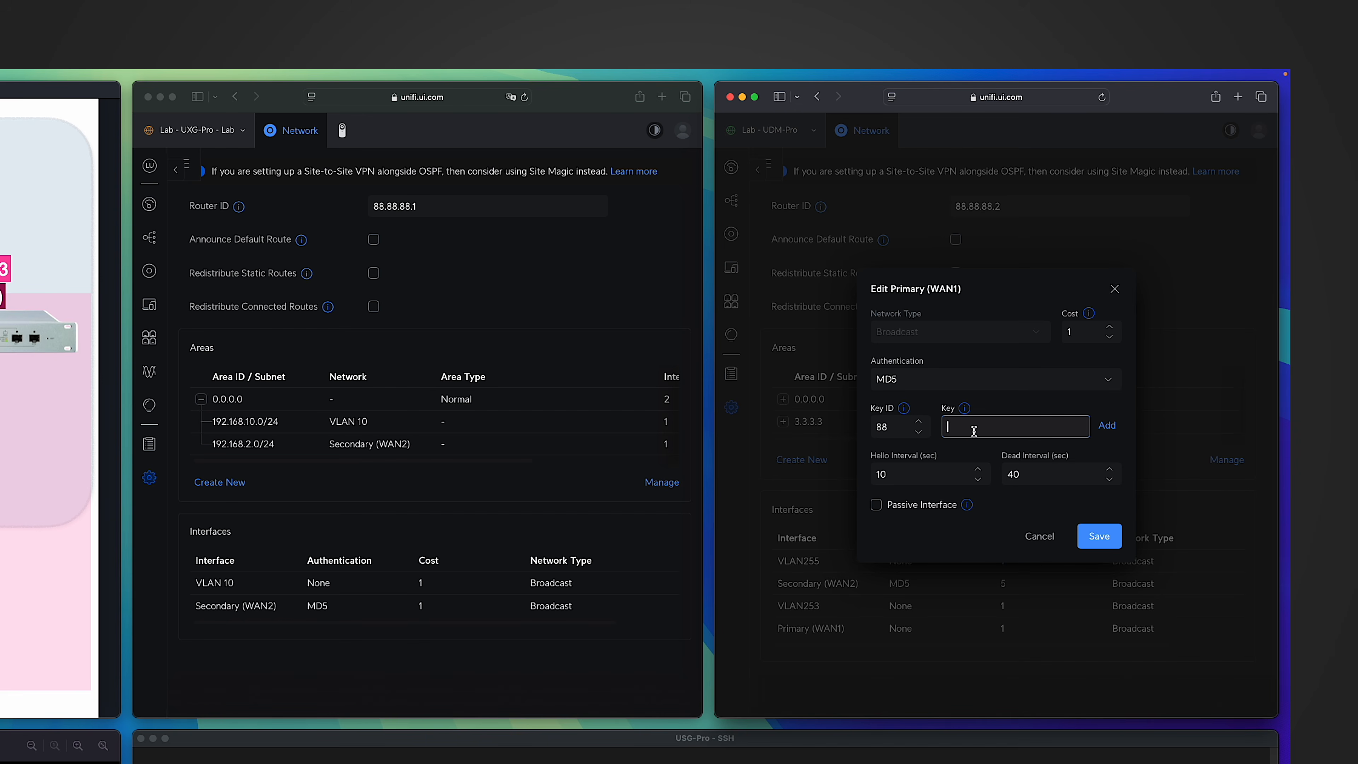
left_click(1107, 426)
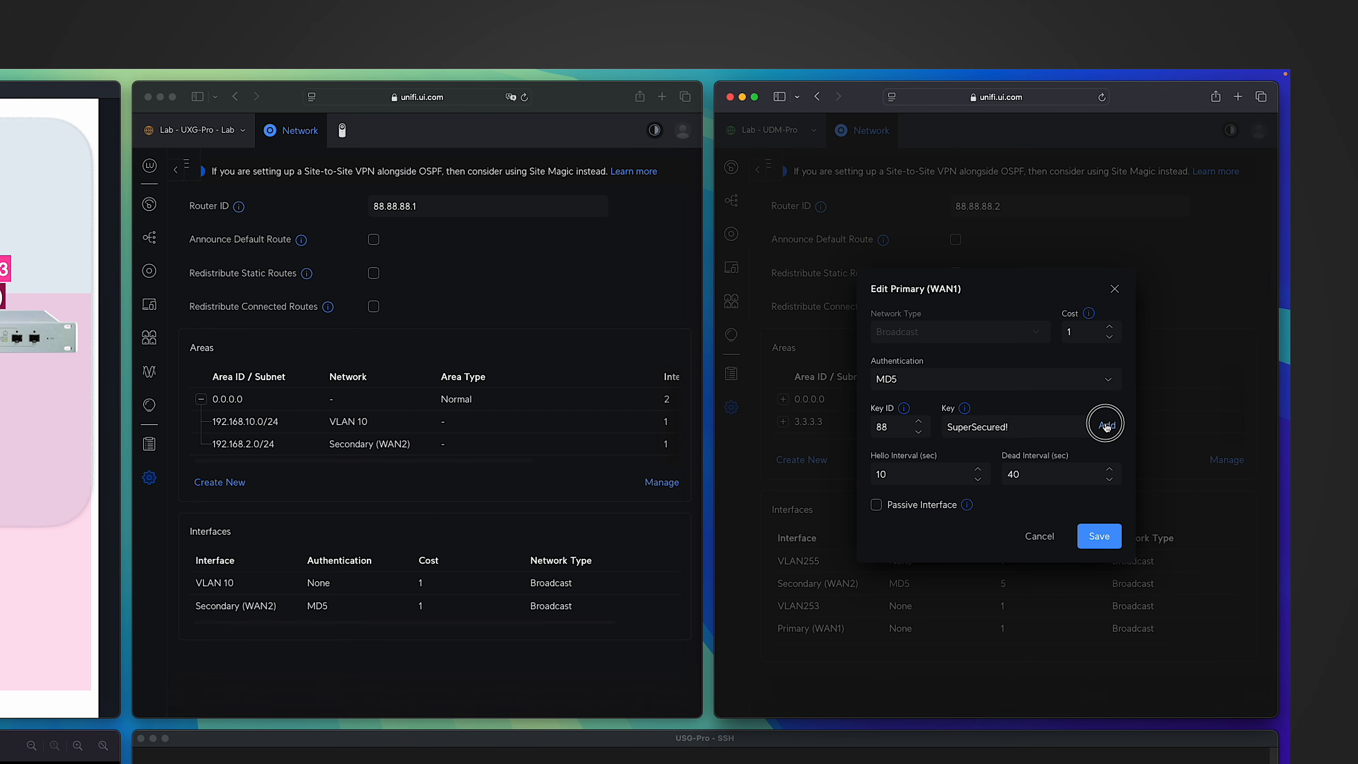
left_click(1099, 537)
left_click(813, 686)
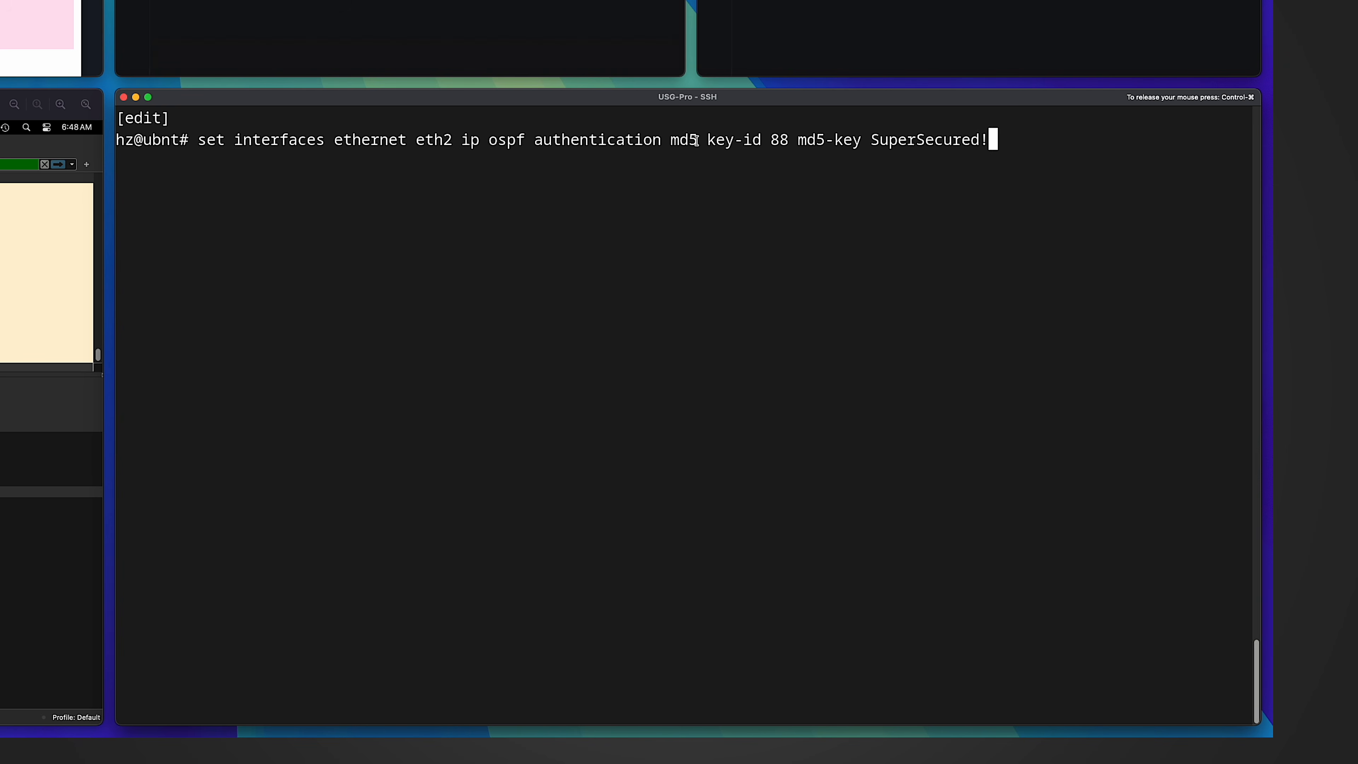
Point out key-id 88 and the MD5 key, run the eth2 authentication command, then type commit
double_click(778, 140)
double_click(955, 141)
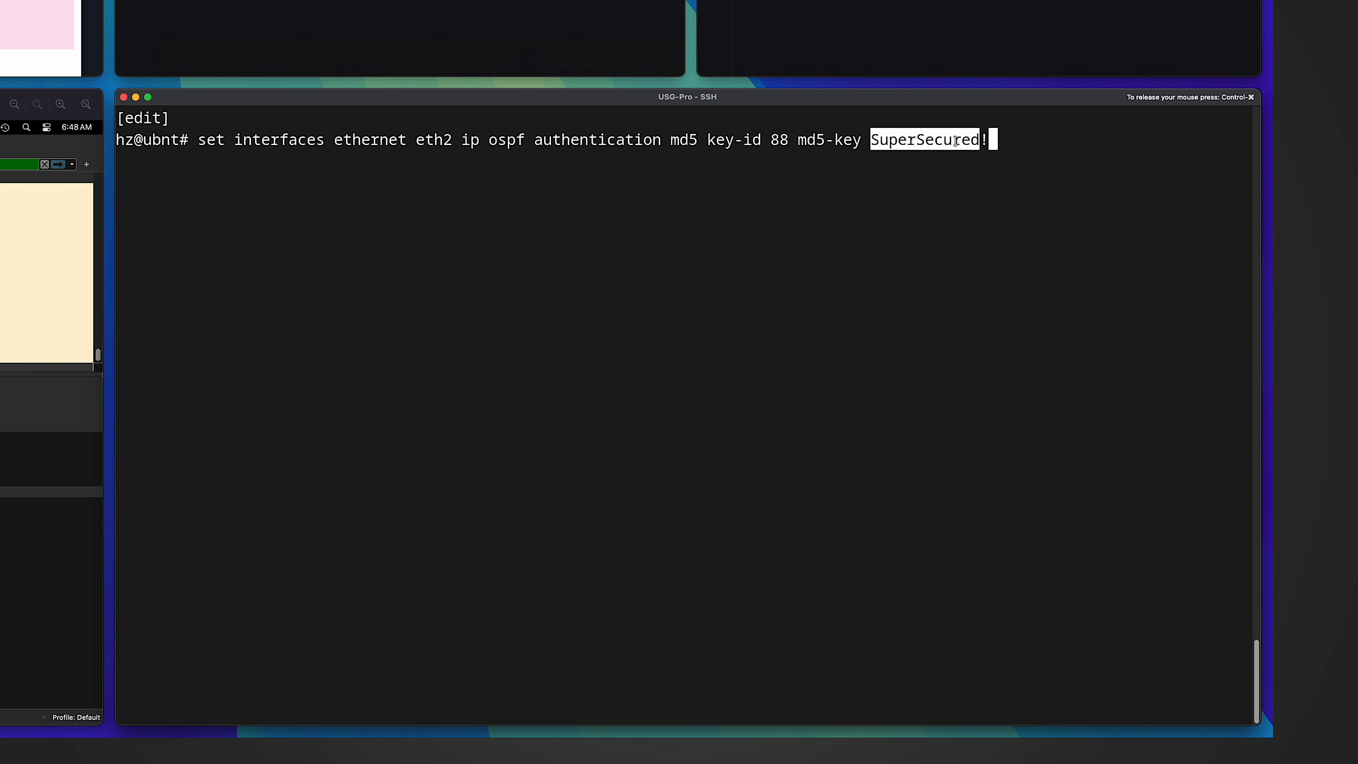
left_click_drag(1000, 147, 535, 146)
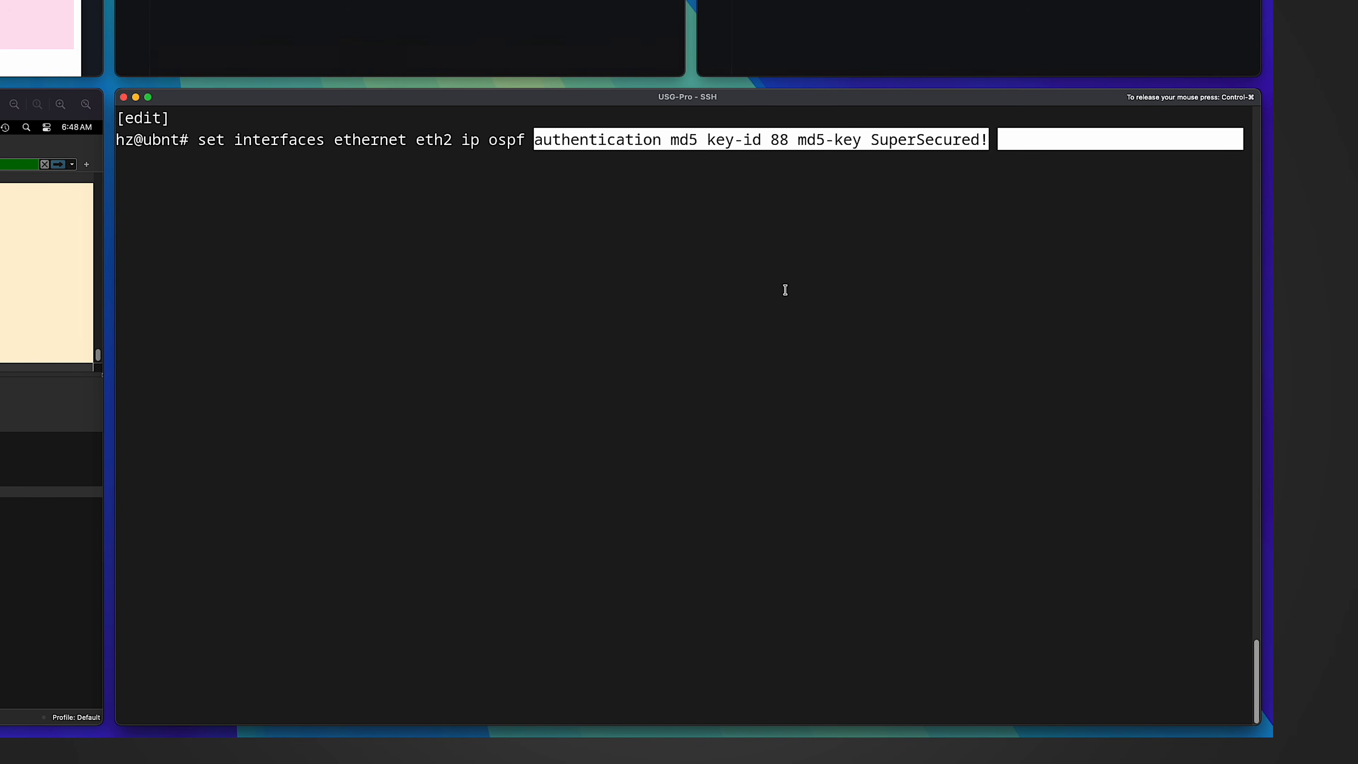
left_click(789, 267)
key("Return")
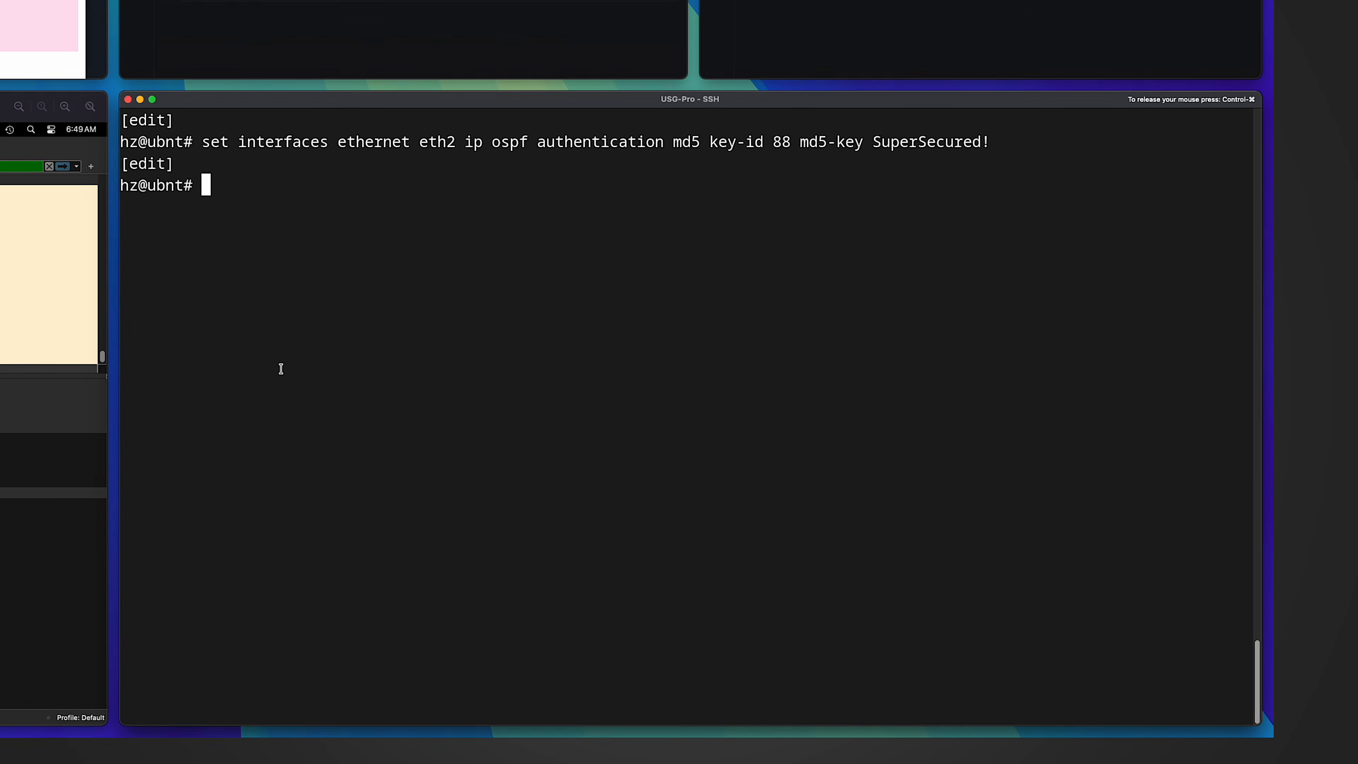
type("commit")
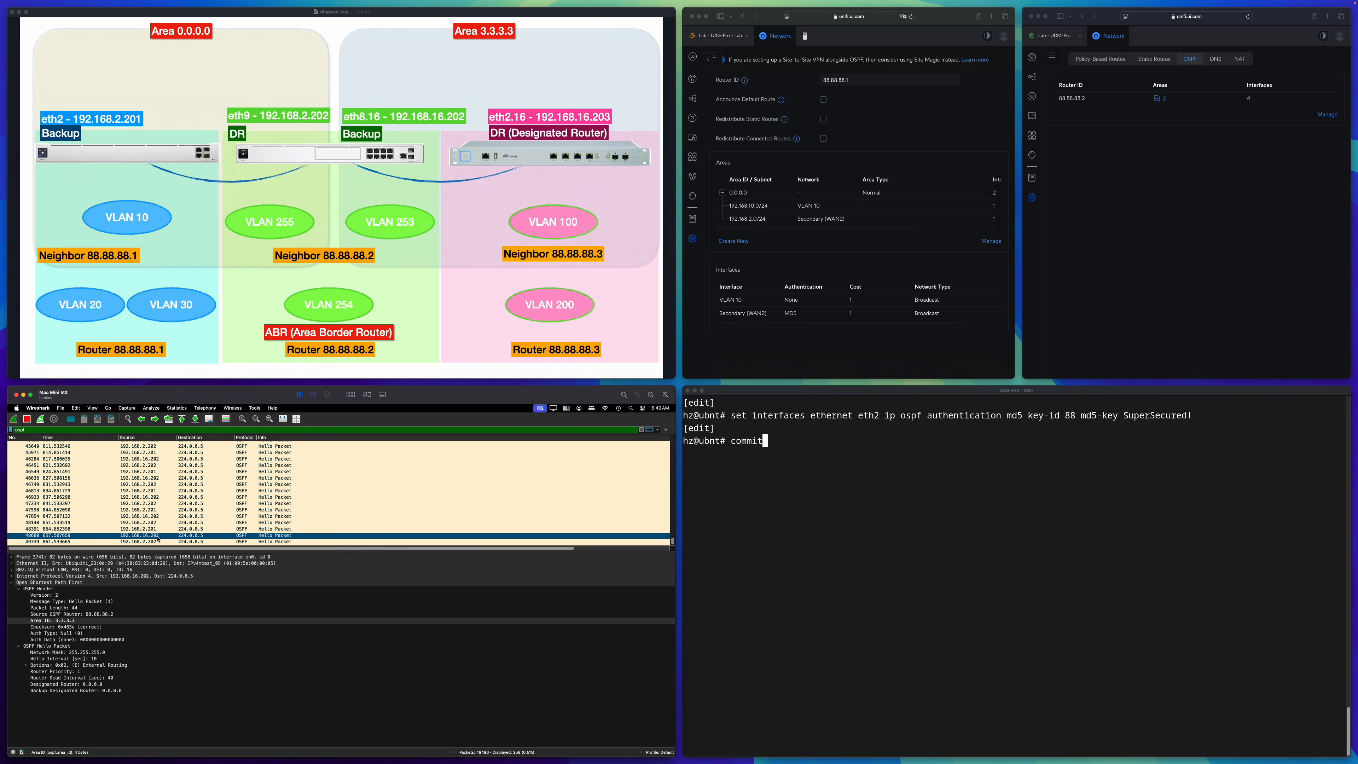
Run commit on the USG-Pro to start the ospfd daemon
left_click(920, 502)
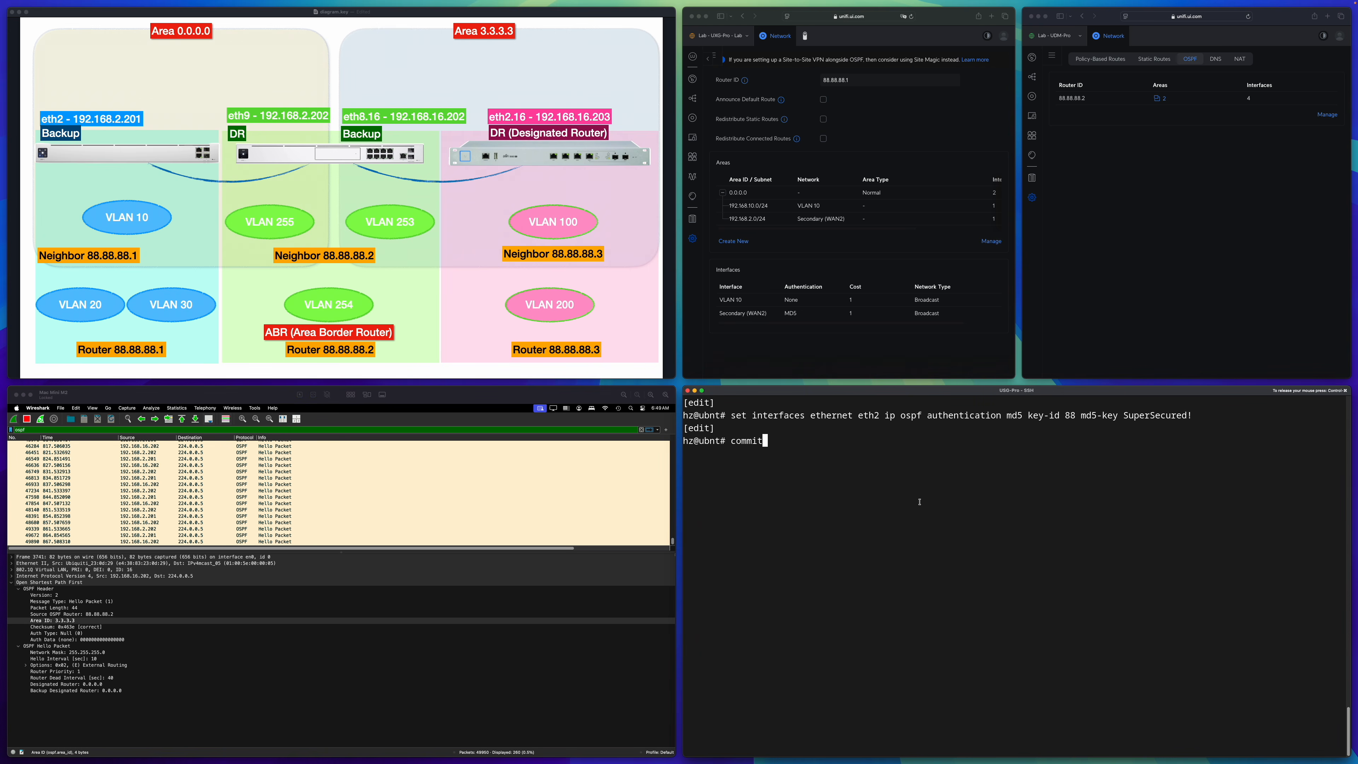
key("Return")
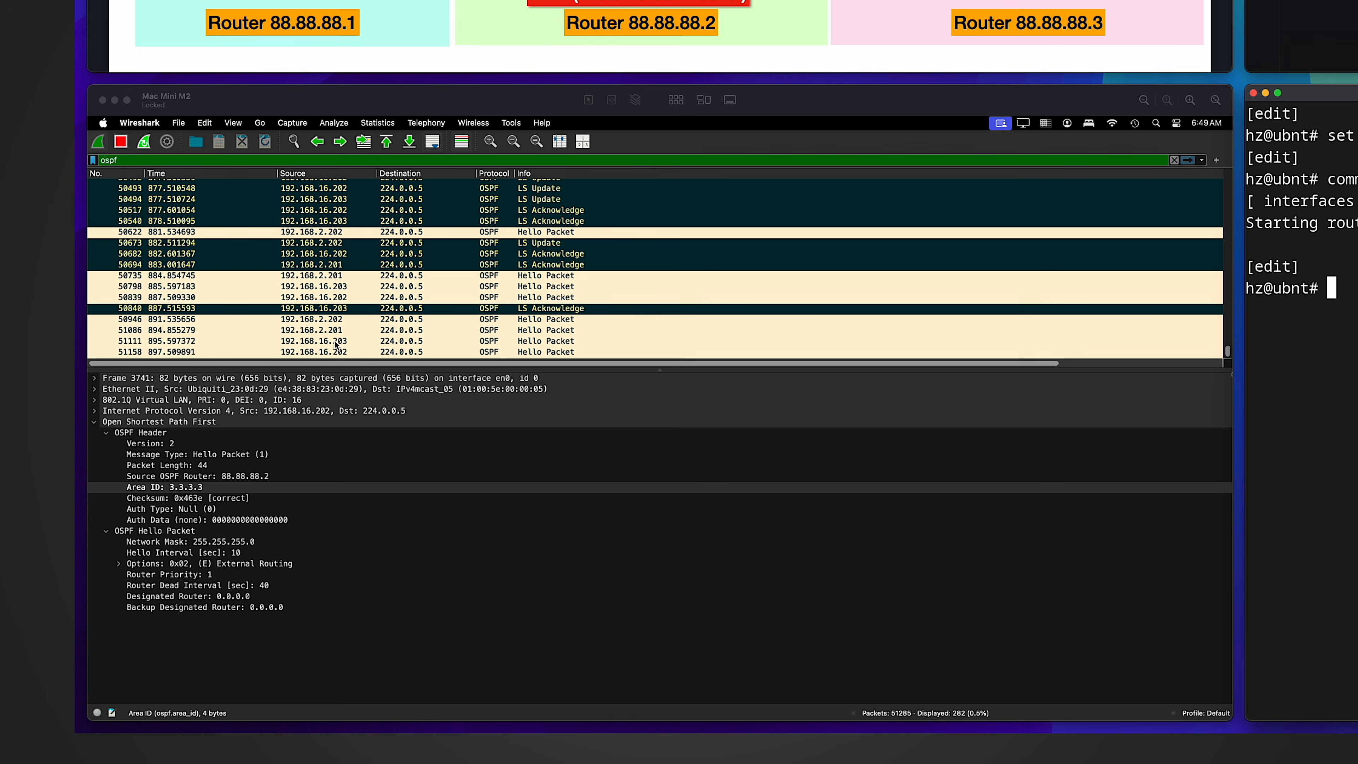
Select hello packet 51111 from 192.168.16.203 and highlight its Area ID 3.3.3.3
left_click(345, 332)
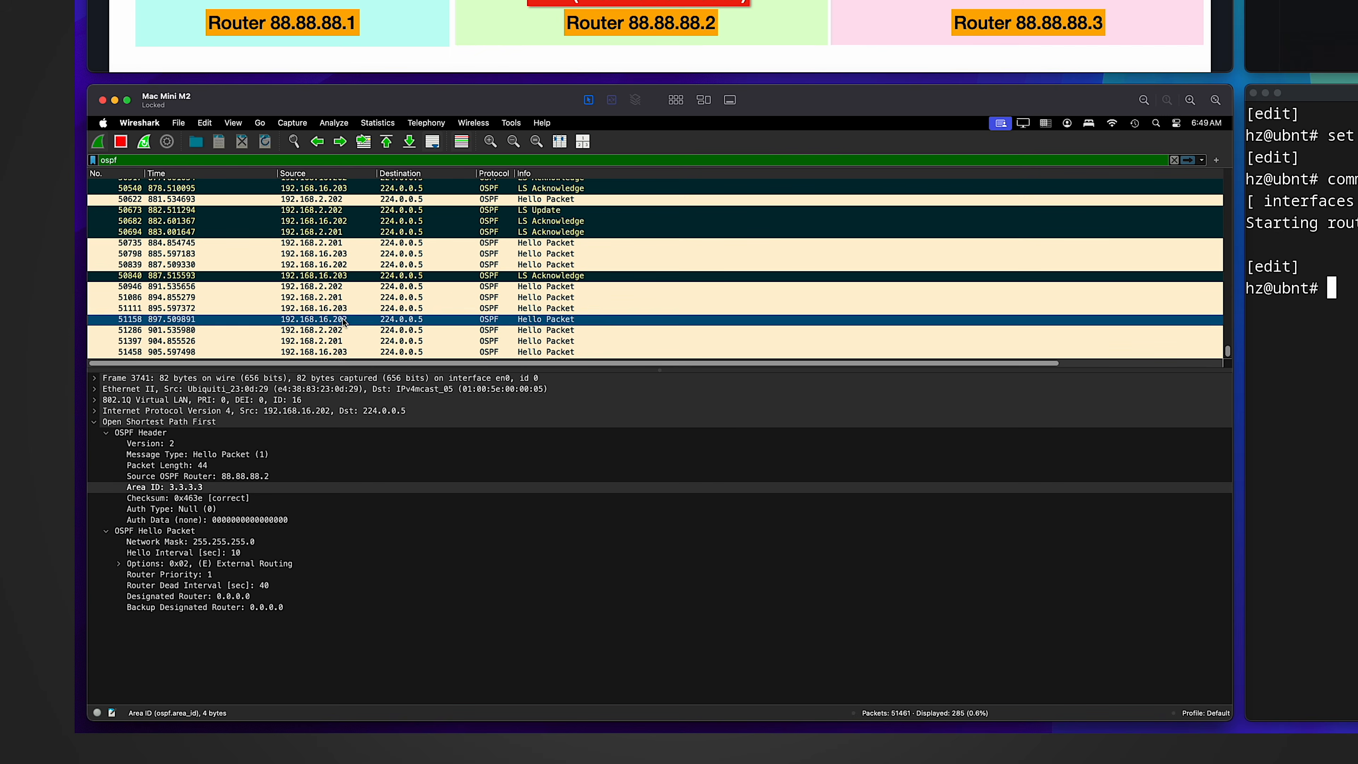
left_click(340, 310)
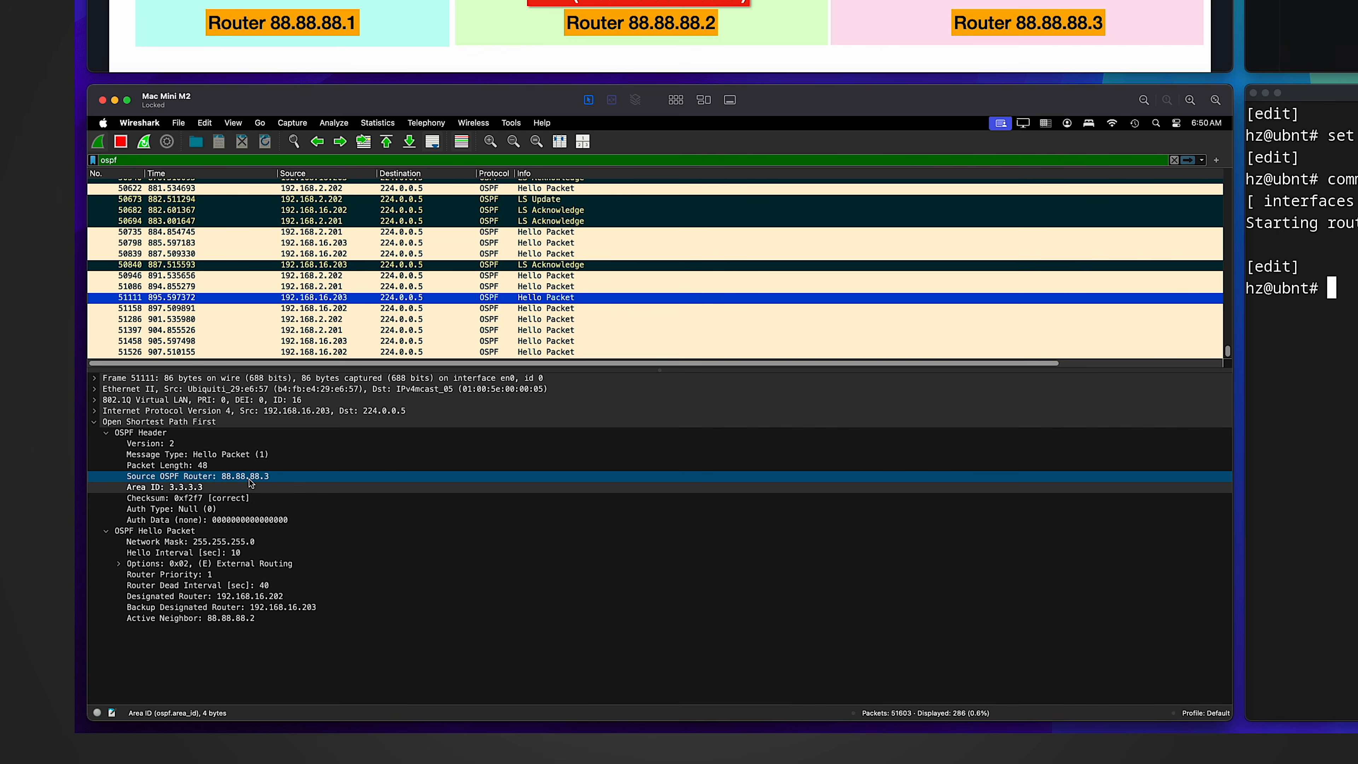
left_click(177, 486)
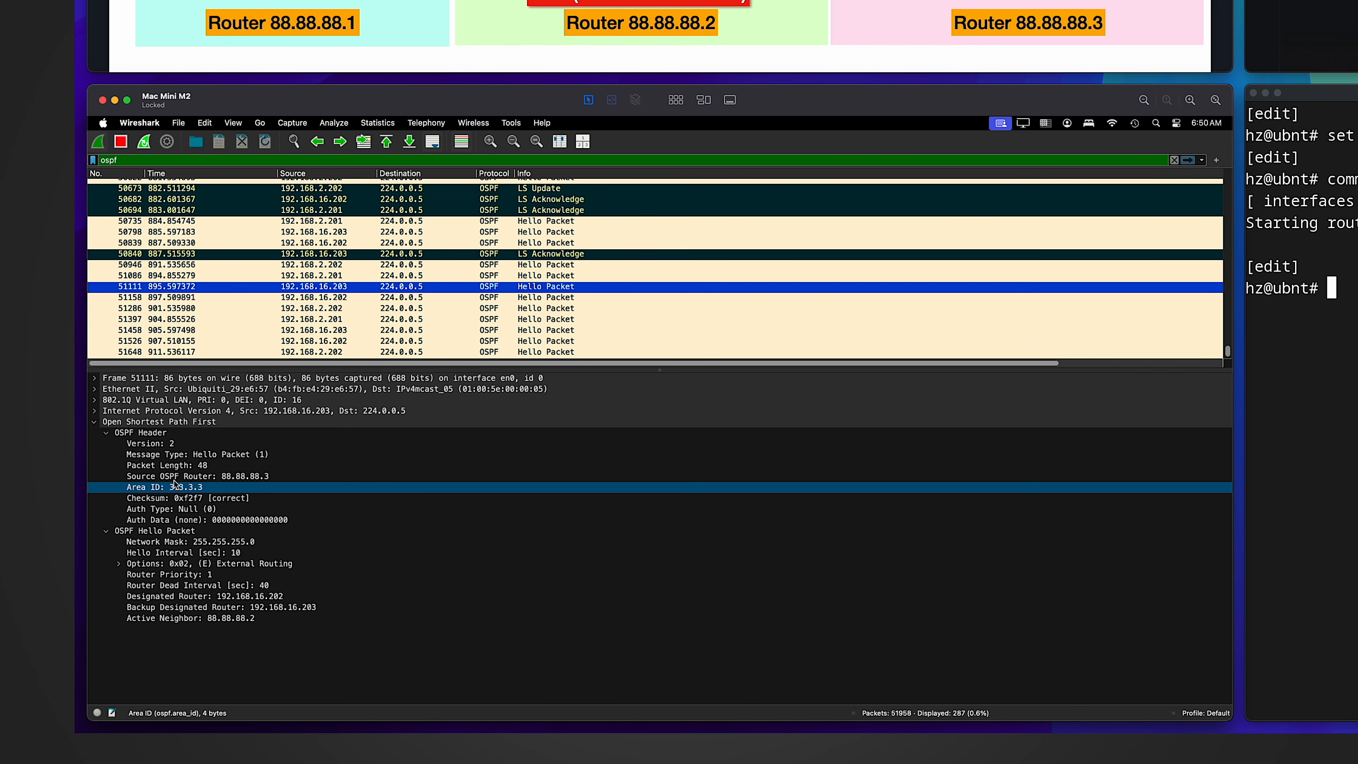
left_click(208, 498)
left_click(182, 487)
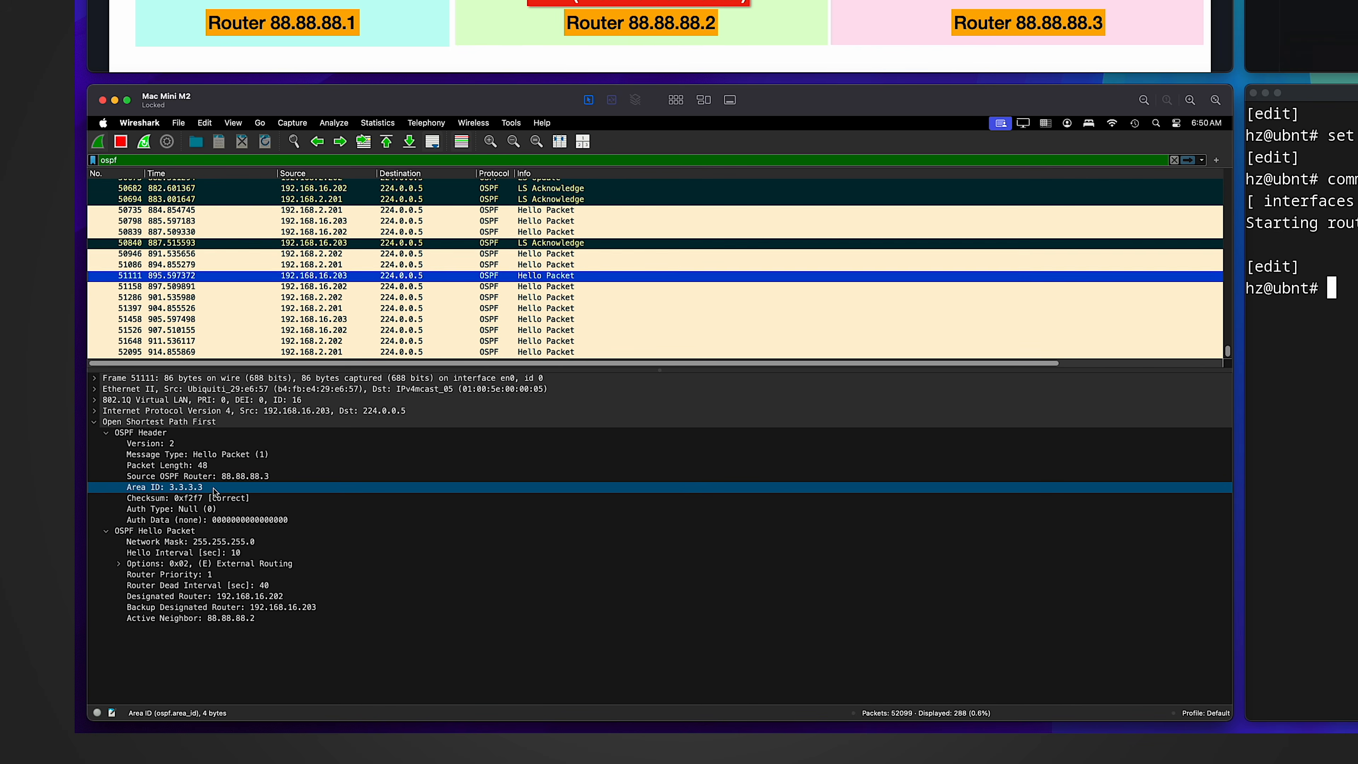